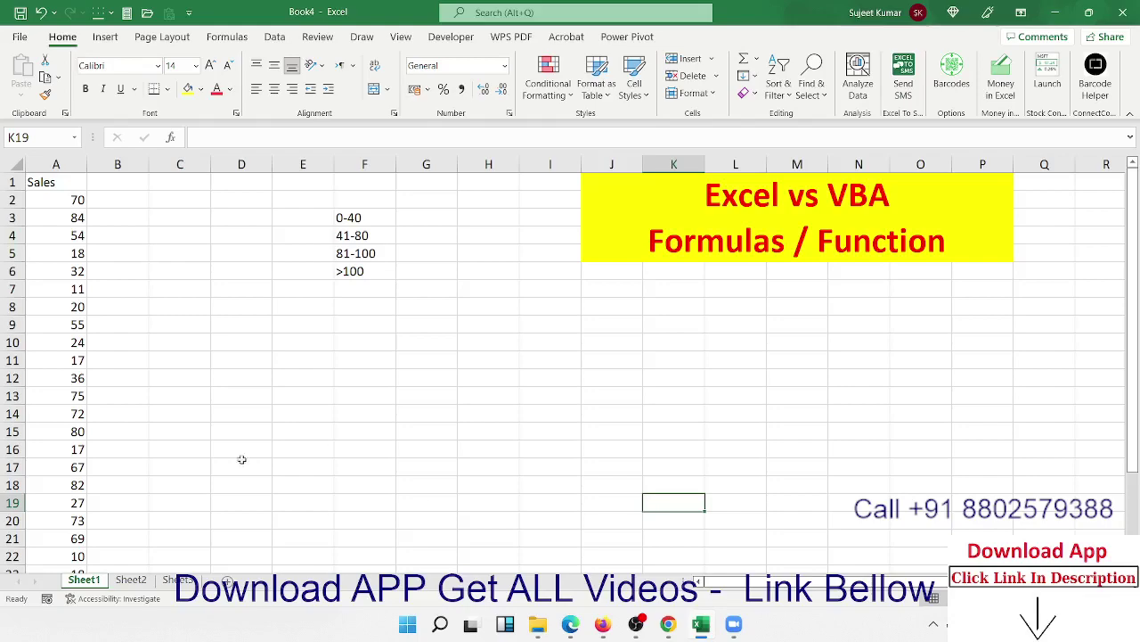
# Add the header 'inc' in cell B1.
pyautogui.moveTo(70, 202)
pyautogui.mouseDown()
pyautogui.moveTo(89, 330)
pyautogui.moveTo(71, 412)
pyautogui.mouseUp()
pyautogui.click(140, 178)
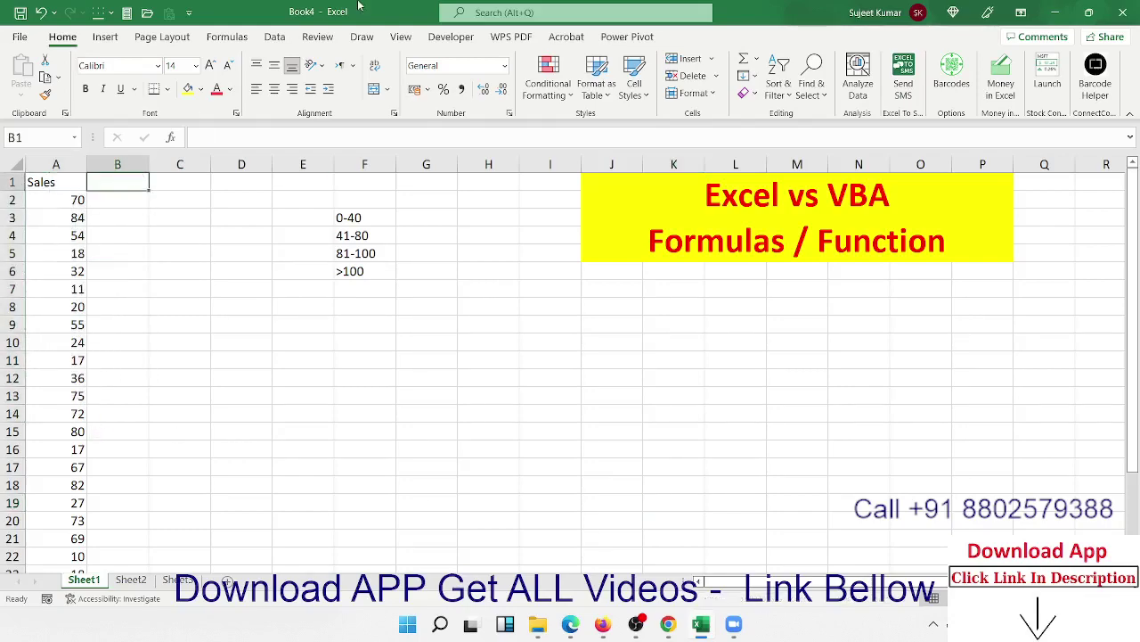
pyautogui.write('in')
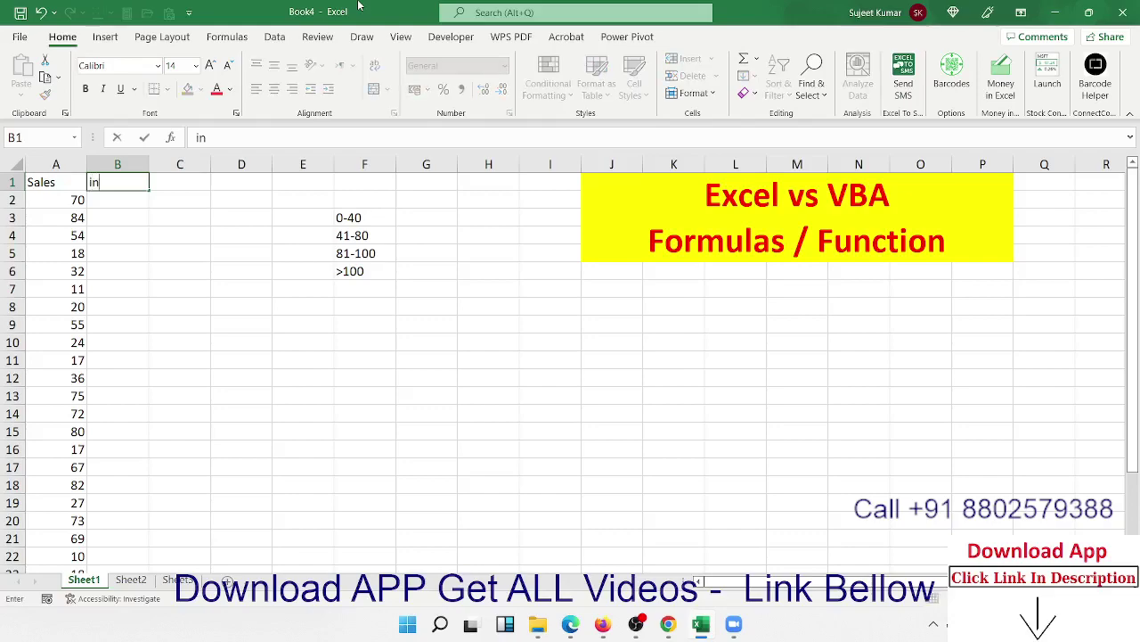
pyautogui.write('c')
pyautogui.press('Return')
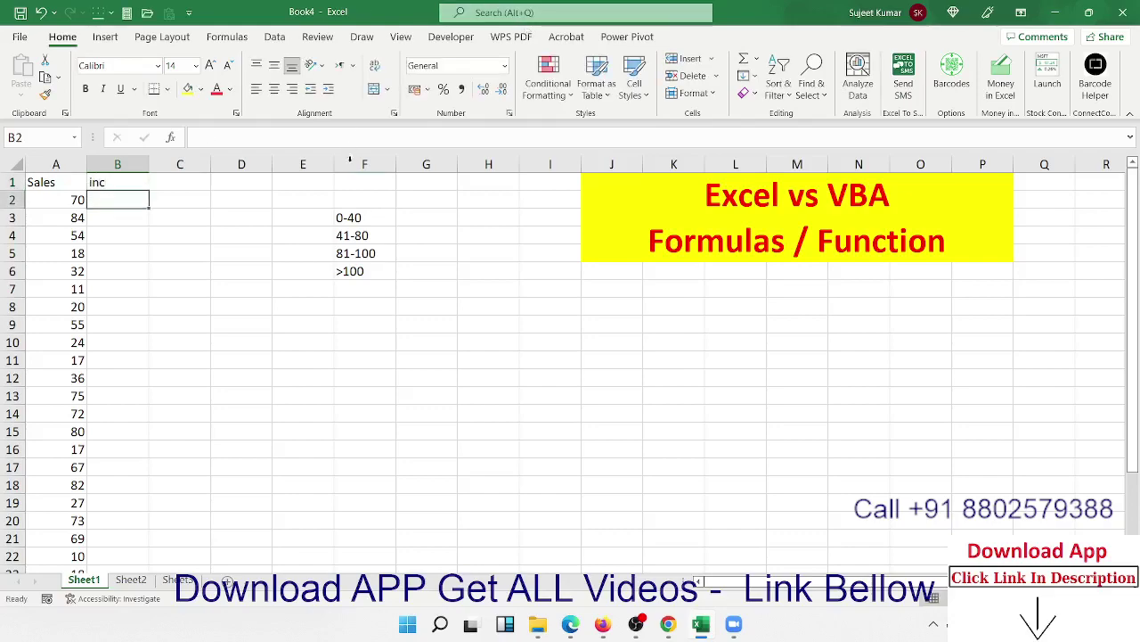
# Enter 500 in G3 as the incentive for the 0-40 bracket.
pyautogui.moveTo(355, 217); pyautogui.dragTo(360, 274)
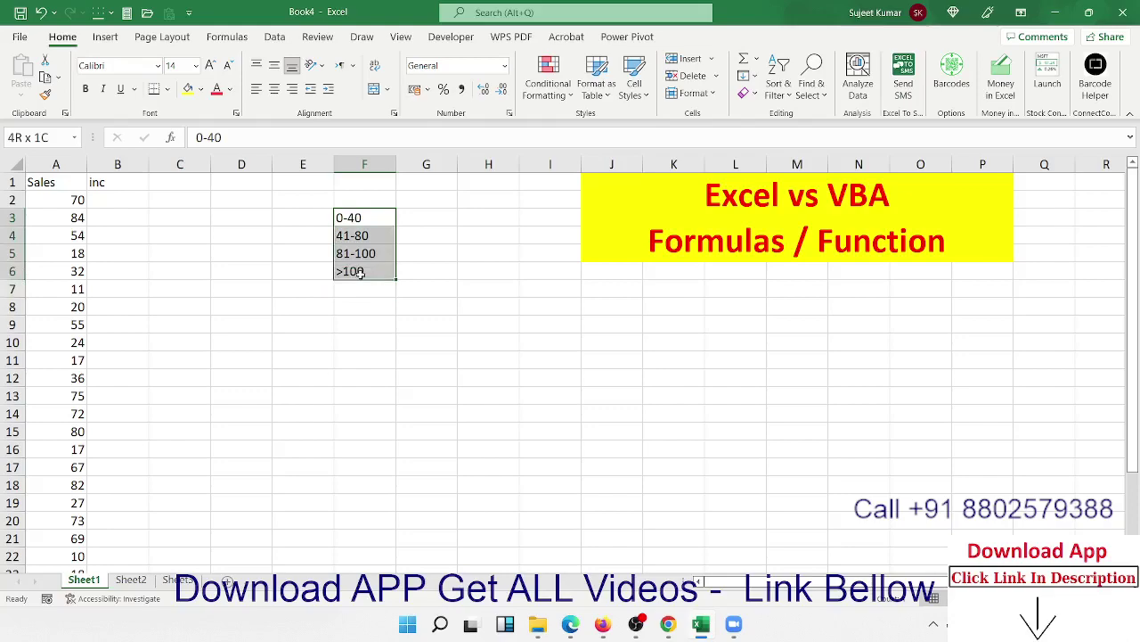
pyautogui.click(429, 233)
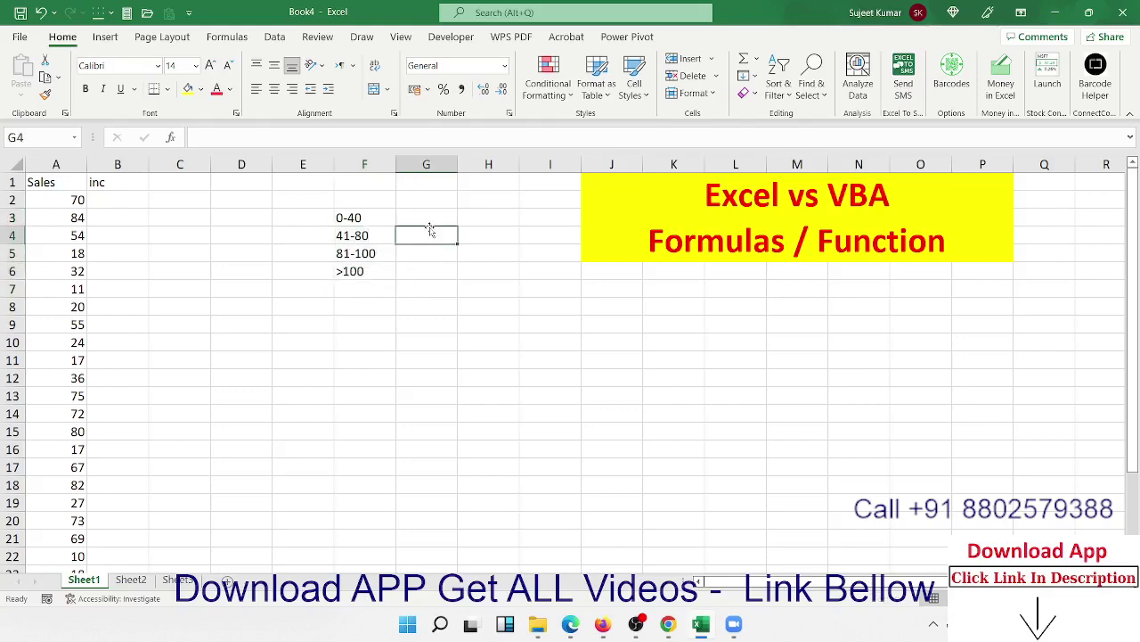
pyautogui.click(431, 218)
pyautogui.write('400')
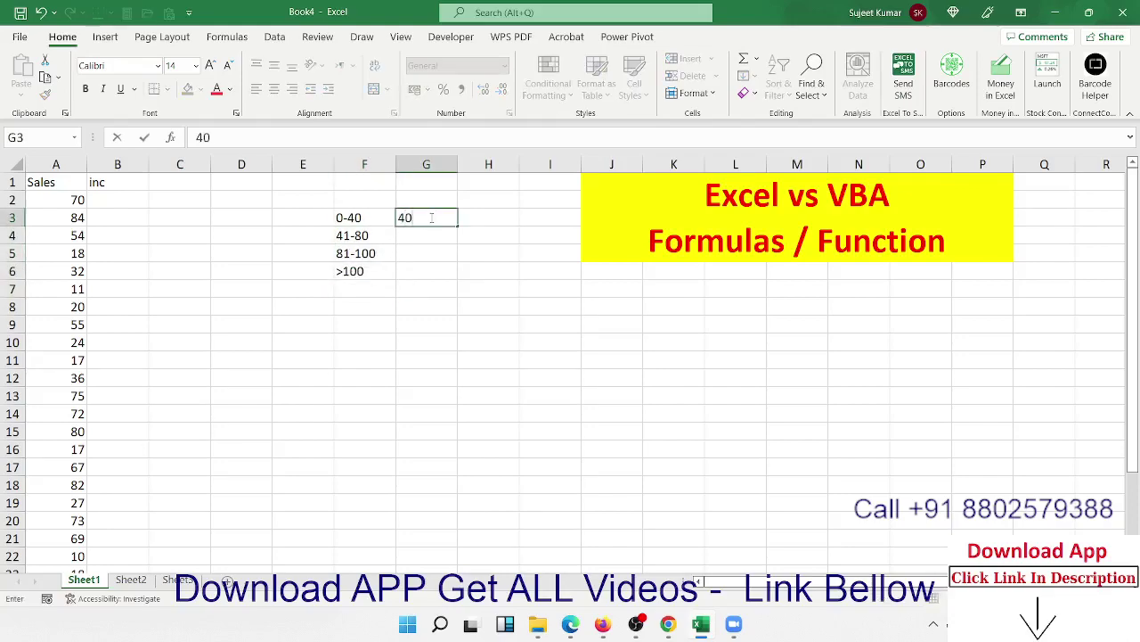
pyautogui.press('Escape')
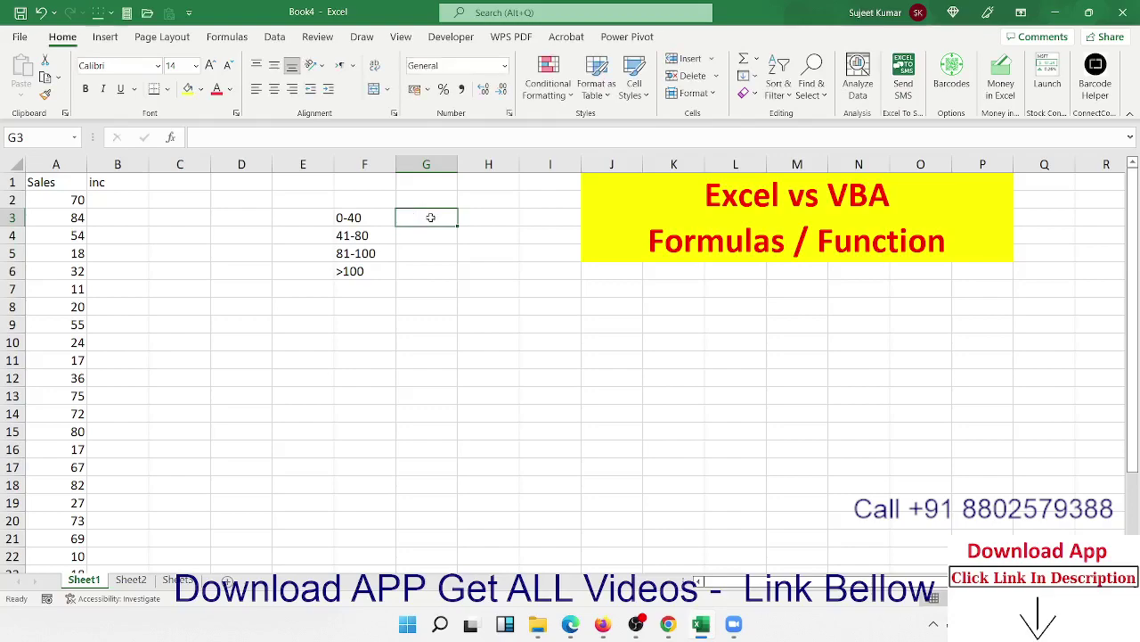
pyautogui.write('5000')
pyautogui.press('Return')
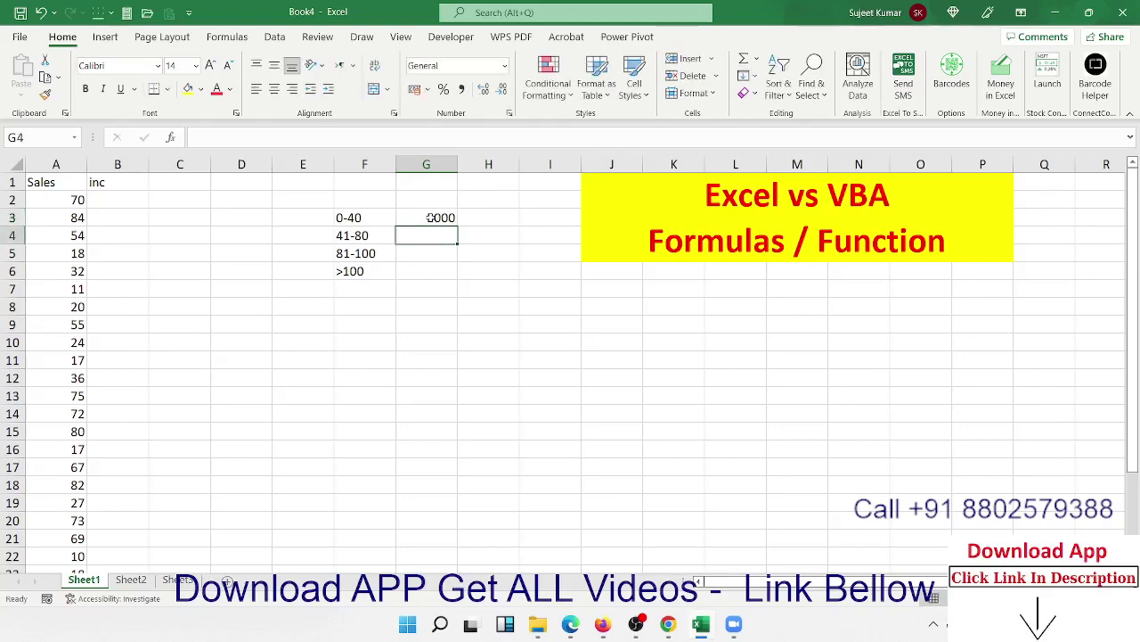
pyautogui.click(430, 218)
pyautogui.write('50')
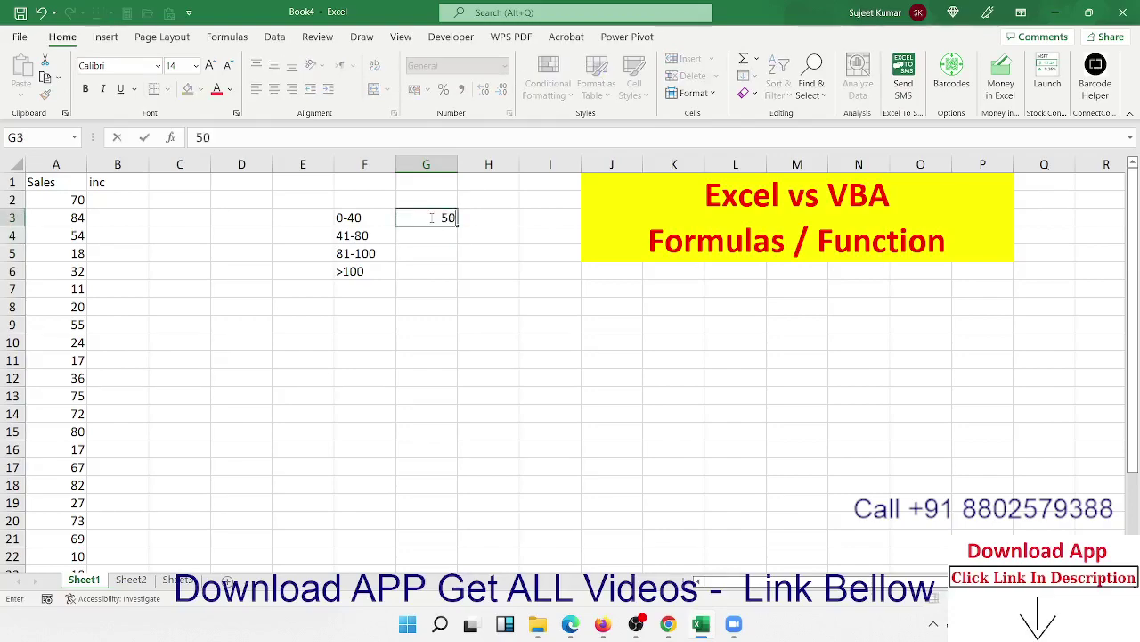
pyautogui.write('0')
pyautogui.press('Return')
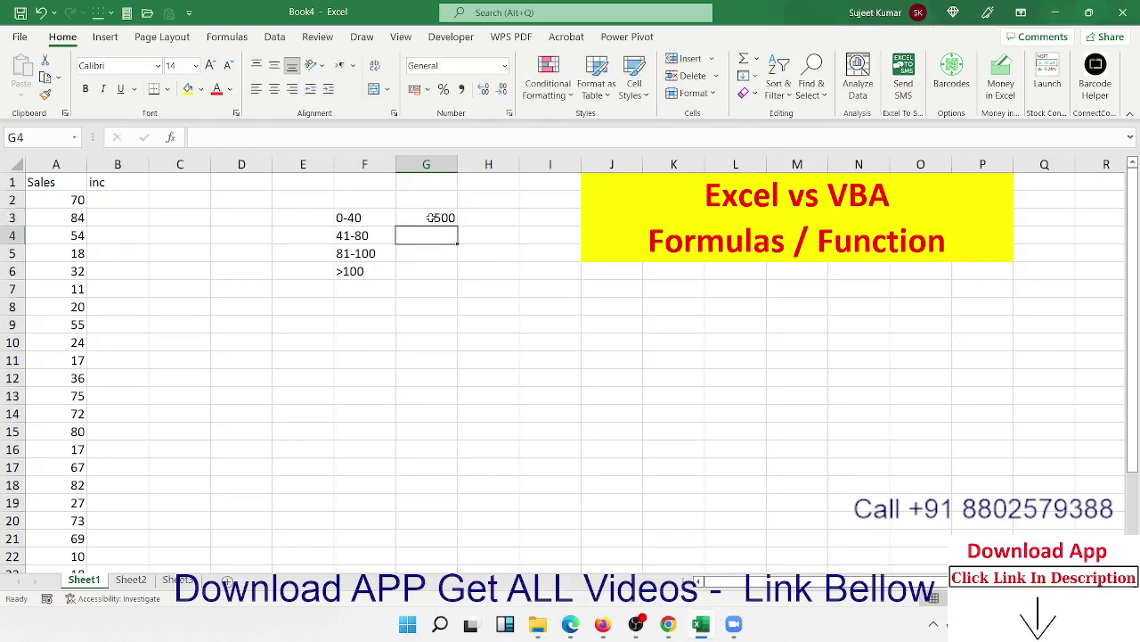
# Enter incentives 1000, 1500 and 5000 for the 41-80, 81-100 and >100 brackets.
pyautogui.write('100')
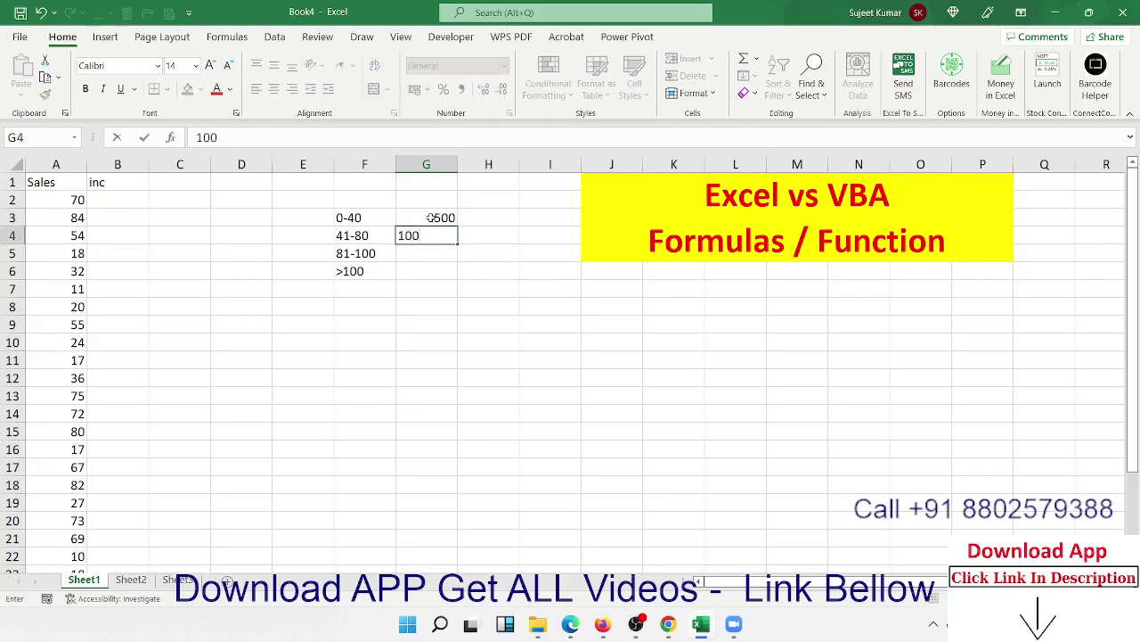
pyautogui.write('0')
pyautogui.press('Return')
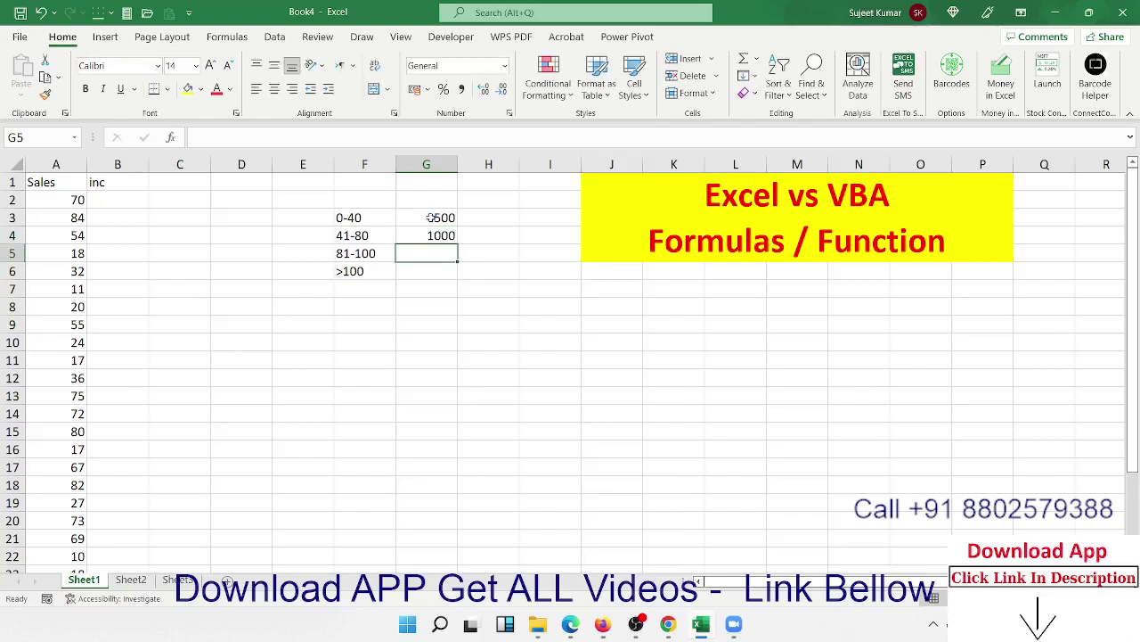
pyautogui.write('1500')
pyautogui.press('Return')
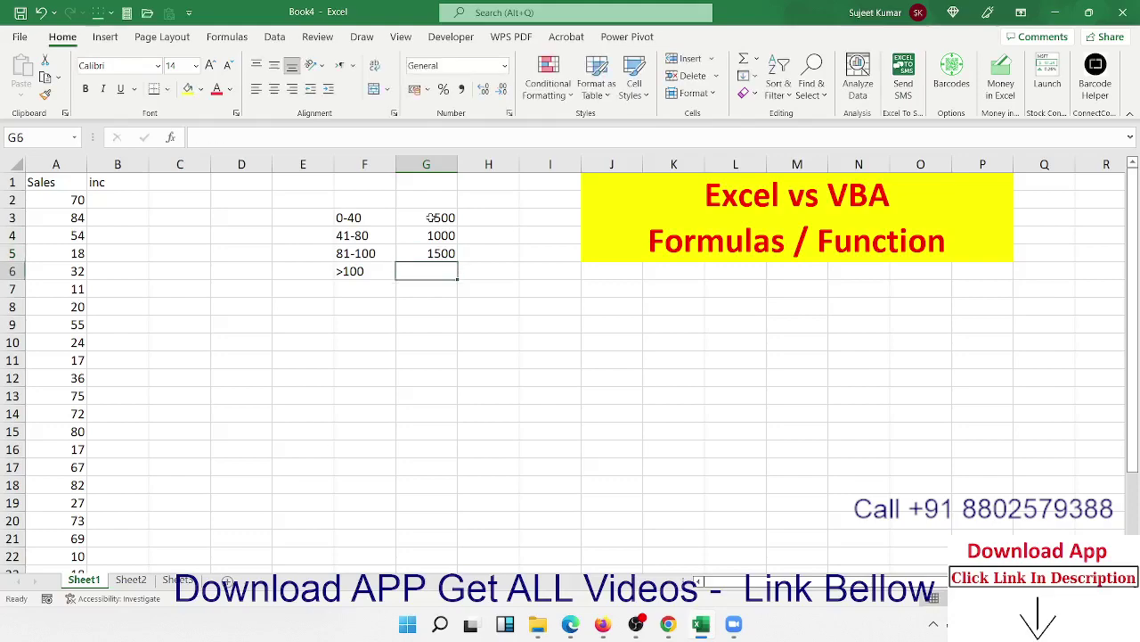
pyautogui.write('500')
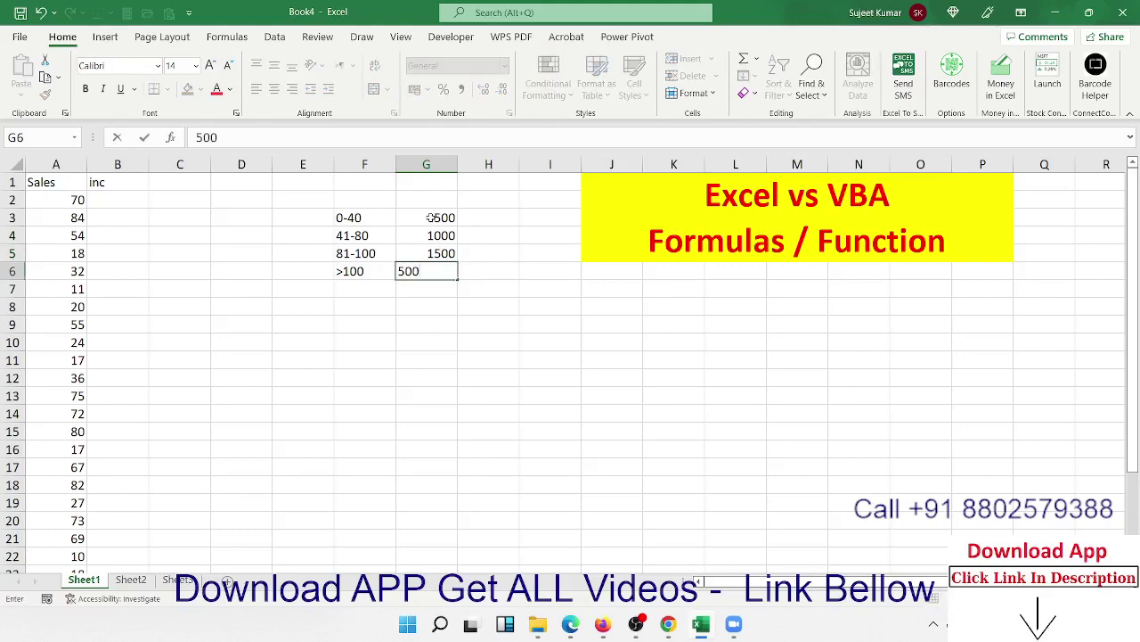
pyautogui.write('0')
pyautogui.press('Return')
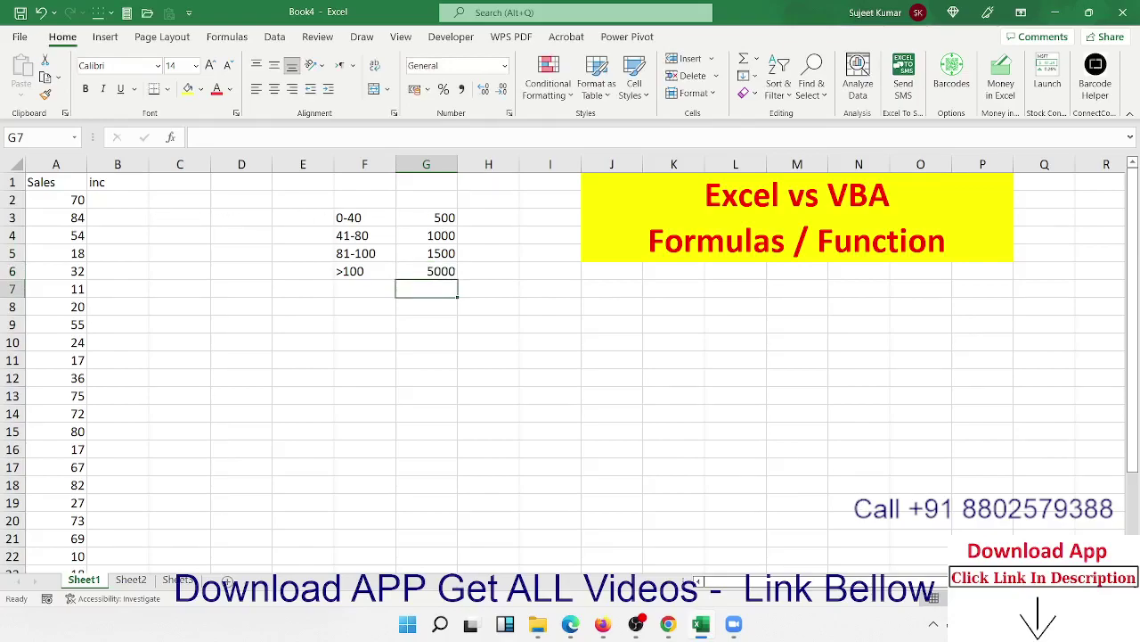
# Zoom the worksheet in, return to the top-left corner and select cell B2.
pyautogui.scroll(-6, 563, 364)
pyautogui.scroll(6, 570, 365)
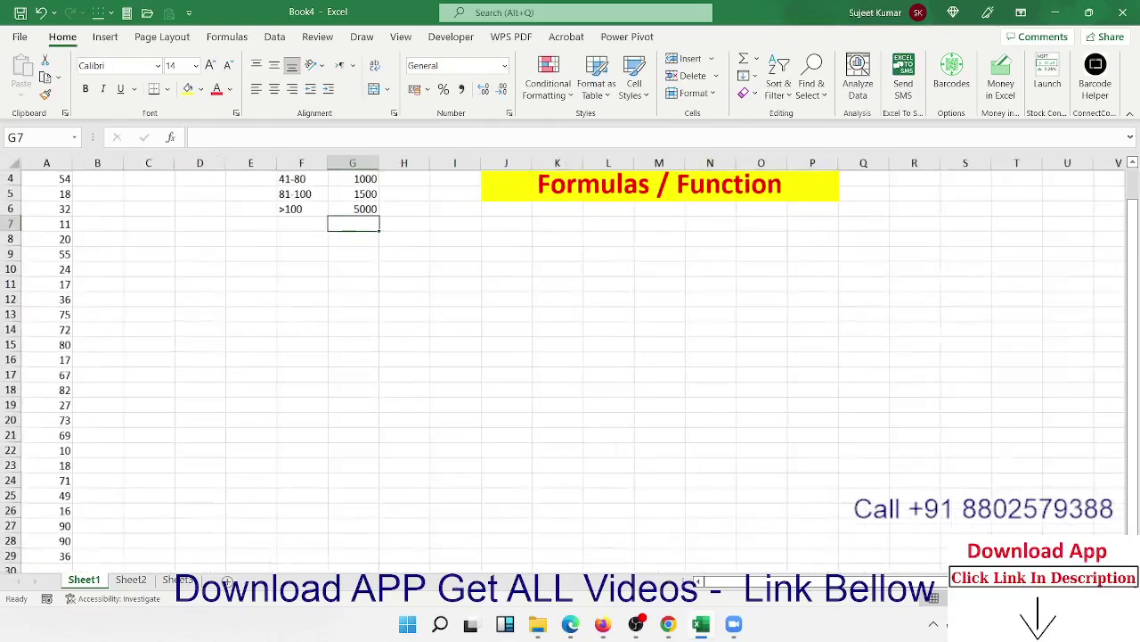
pyautogui.scroll(3, 570, 365)
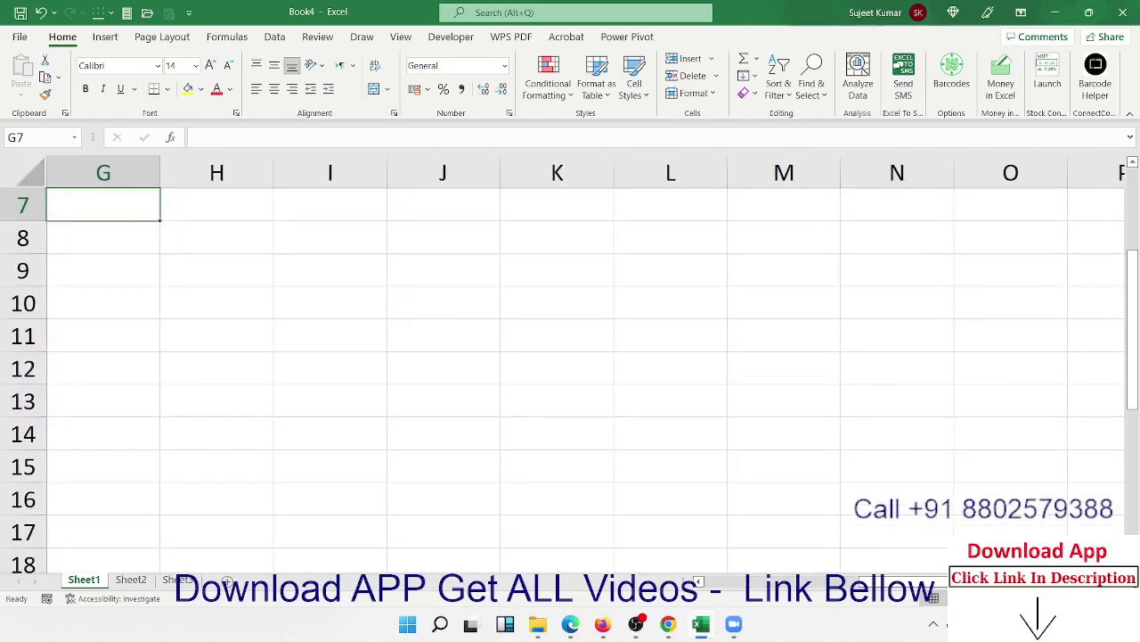
pyautogui.moveTo(816, 581); pyautogui.dragTo(739, 574)
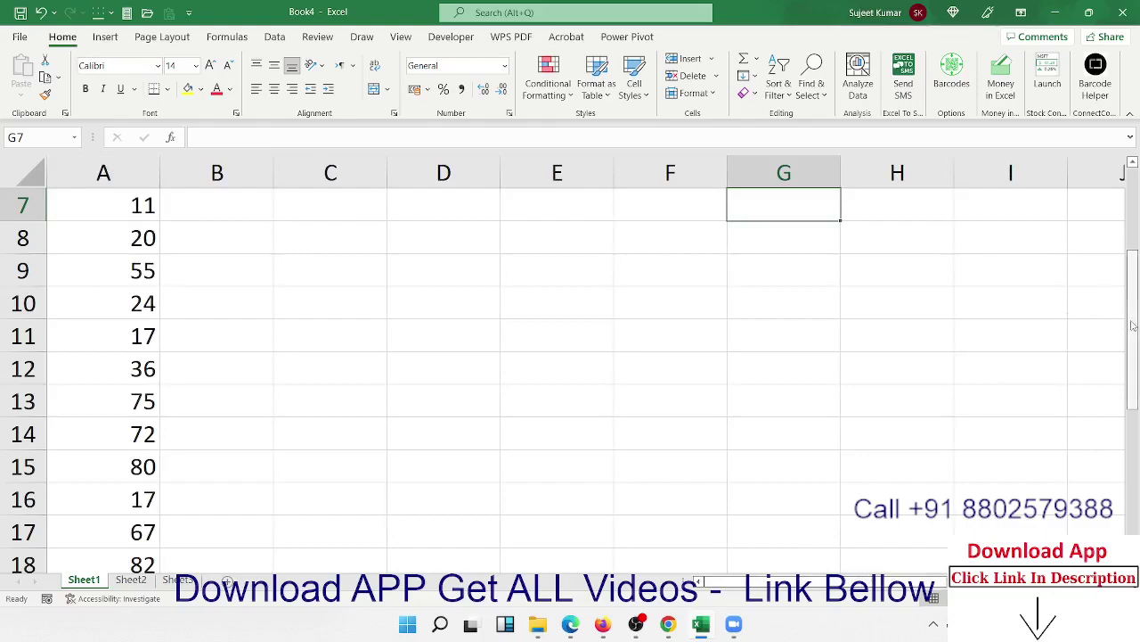
pyautogui.moveTo(1133, 323); pyautogui.dragTo(1128, 184)
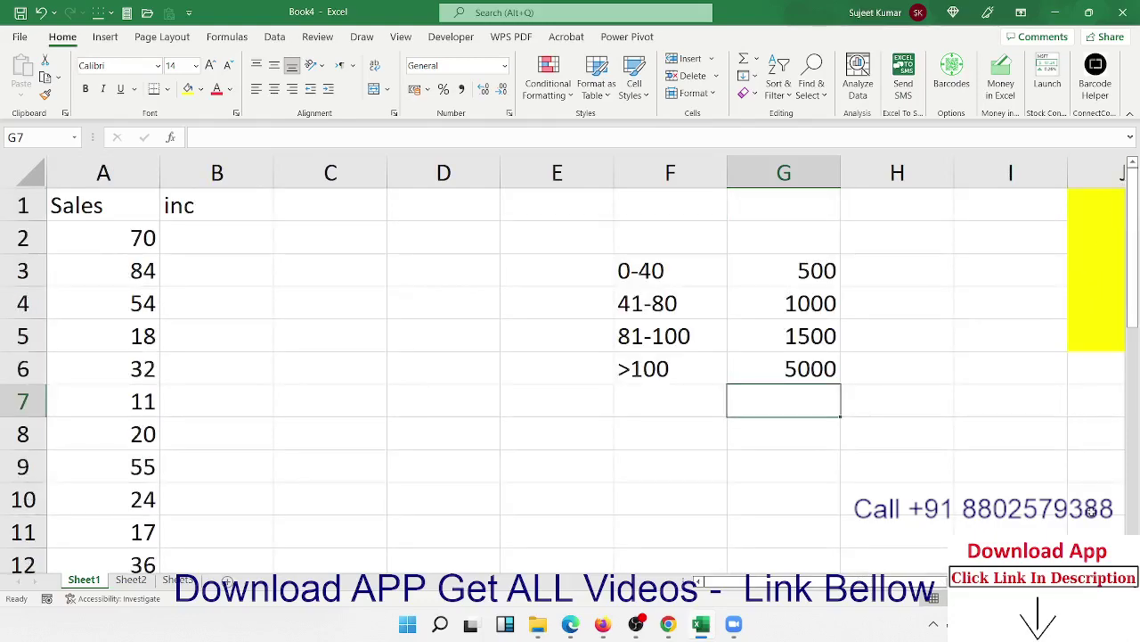
pyautogui.scroll(2, 564, 365)
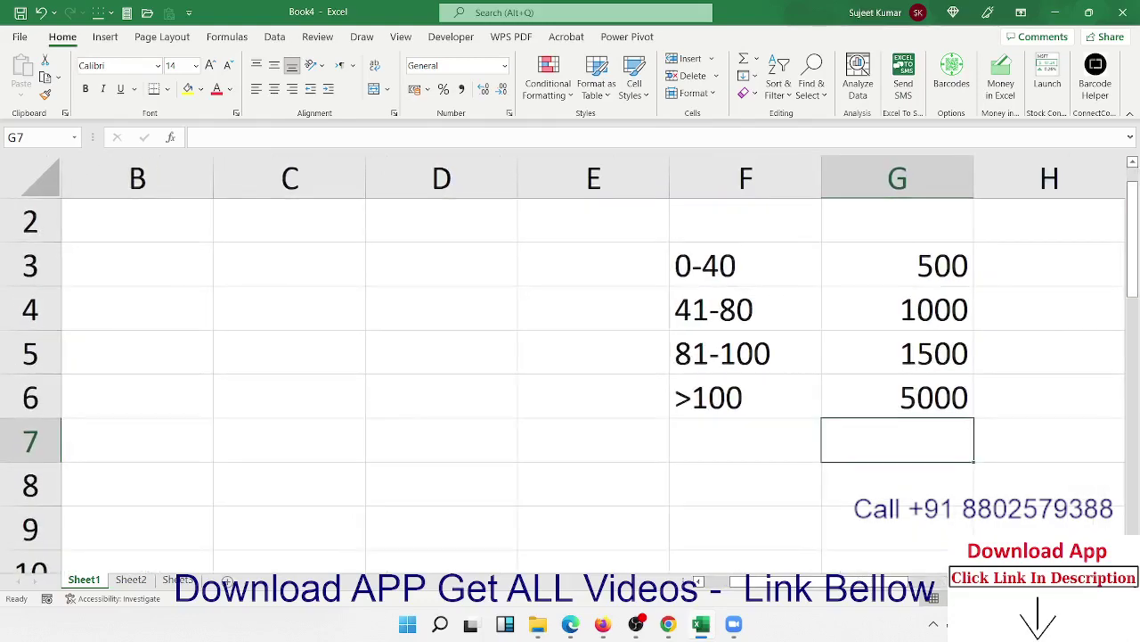
pyautogui.hscroll(-1, 786, 586)
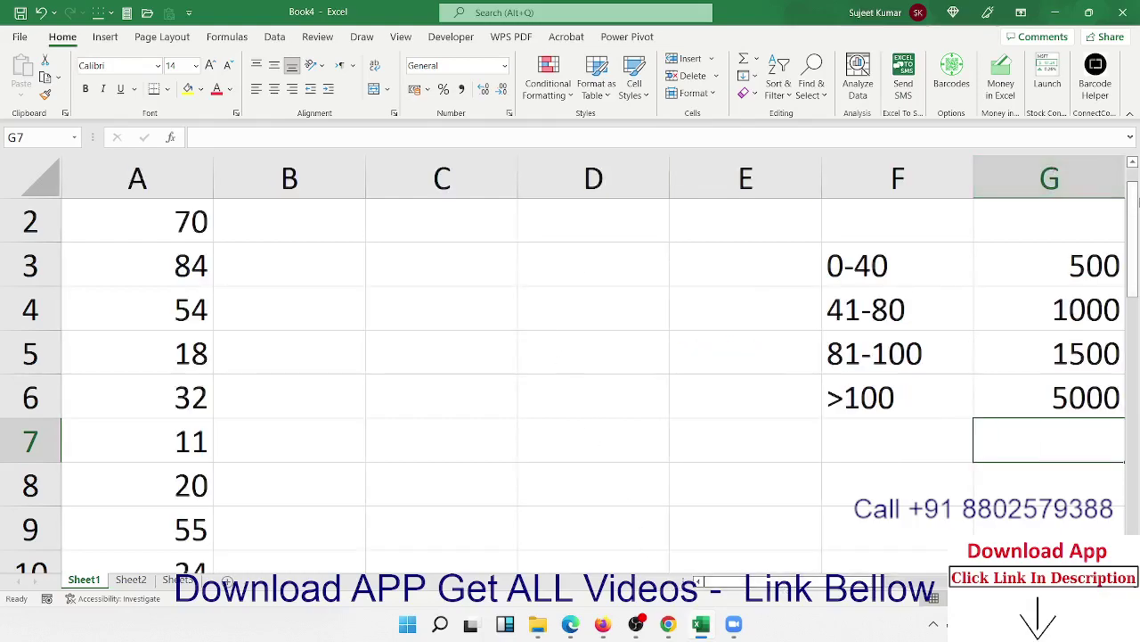
pyautogui.scroll(1, 1137, 203)
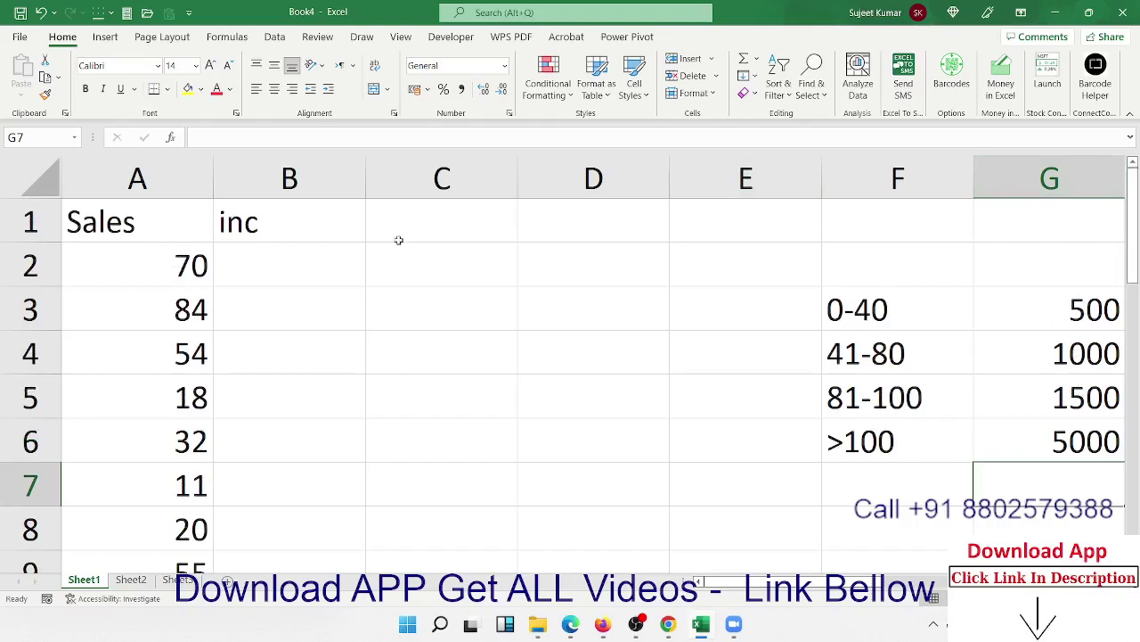
pyautogui.click(313, 265)
# Begin the B2 formula: IF A2<=40 give 500, else IF A2<=80 give 1000.
pyautogui.write('=')
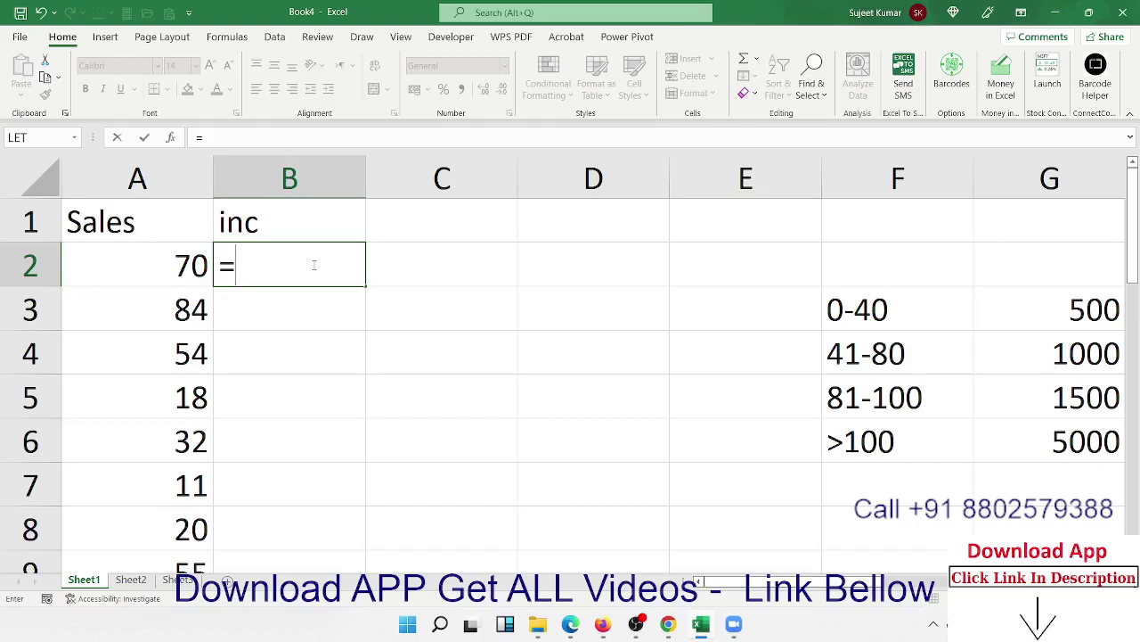
pyautogui.write('i')
pyautogui.press('Tab')
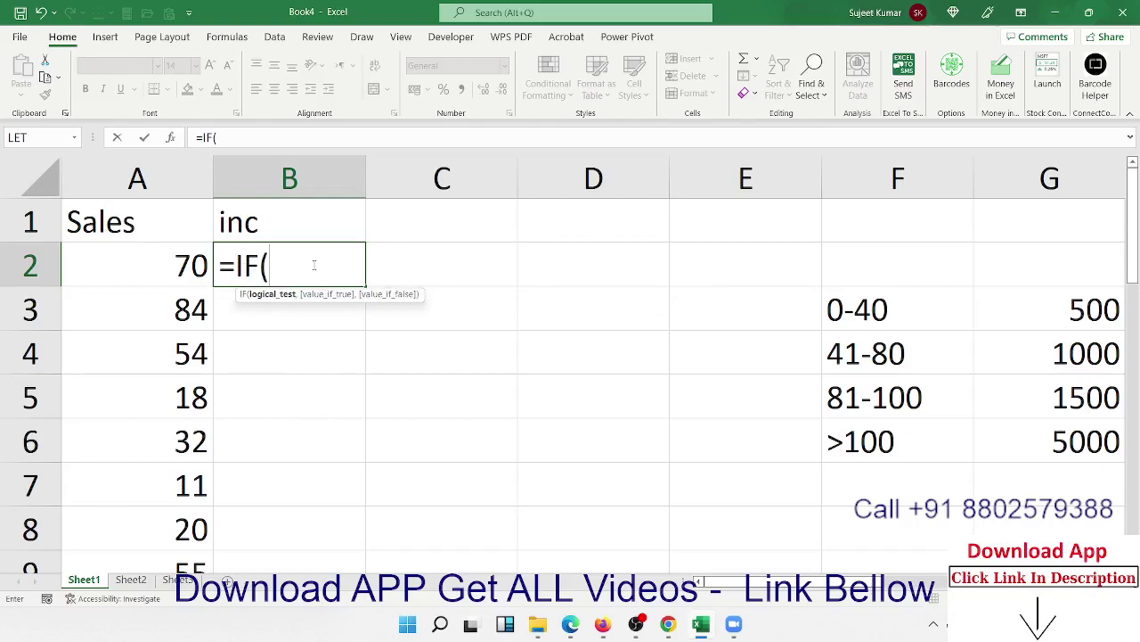
pyautogui.press('Left')
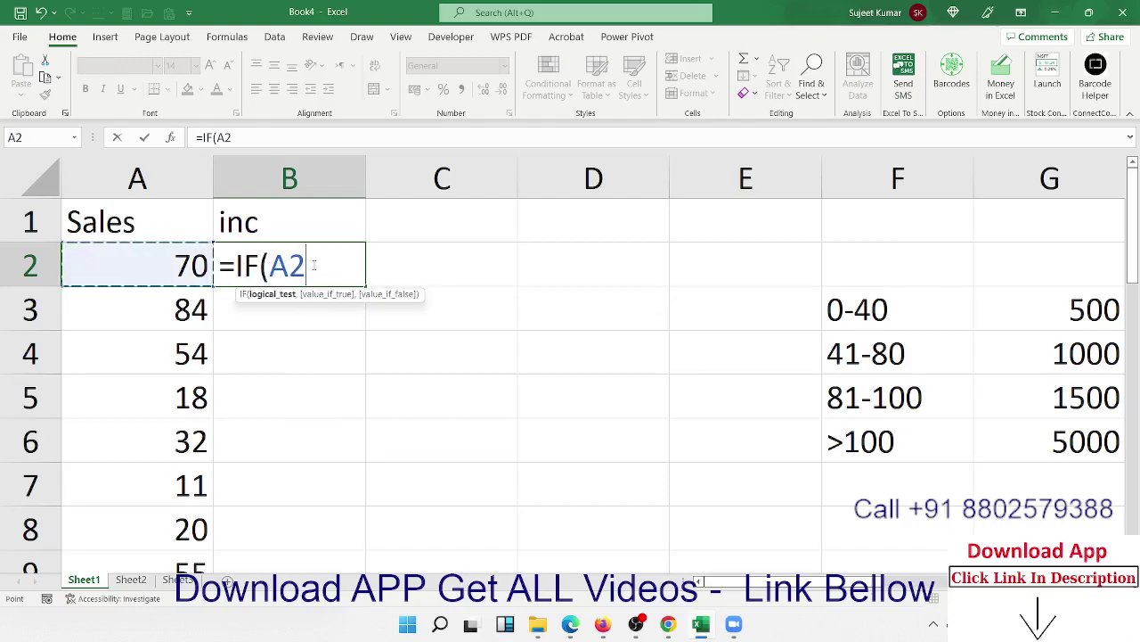
pyautogui.write('<=')
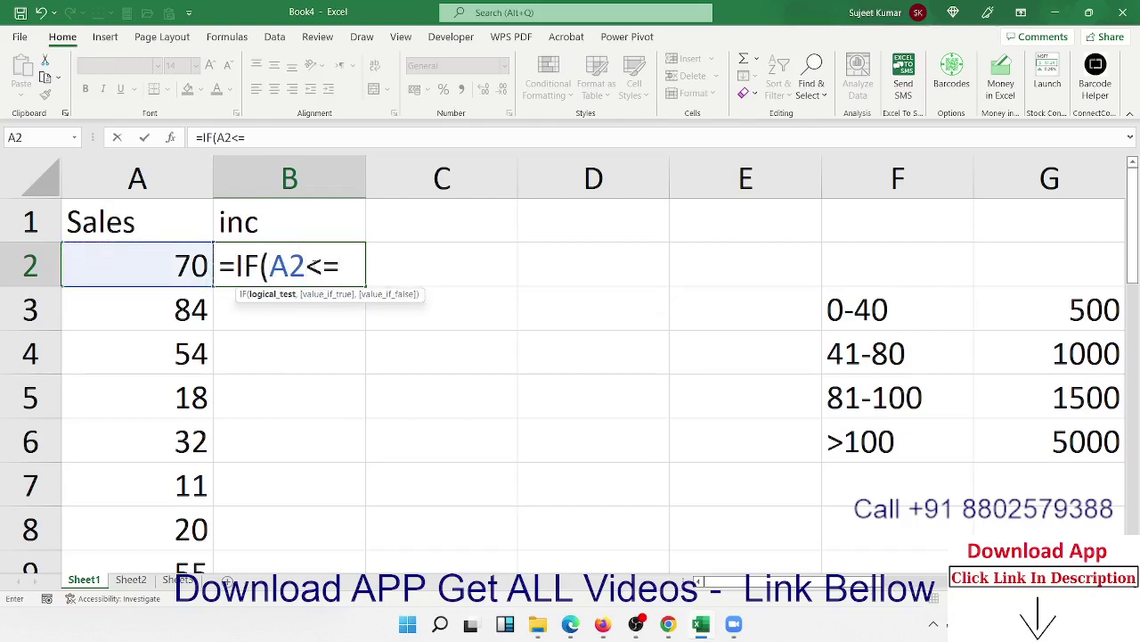
pyautogui.write('40,')
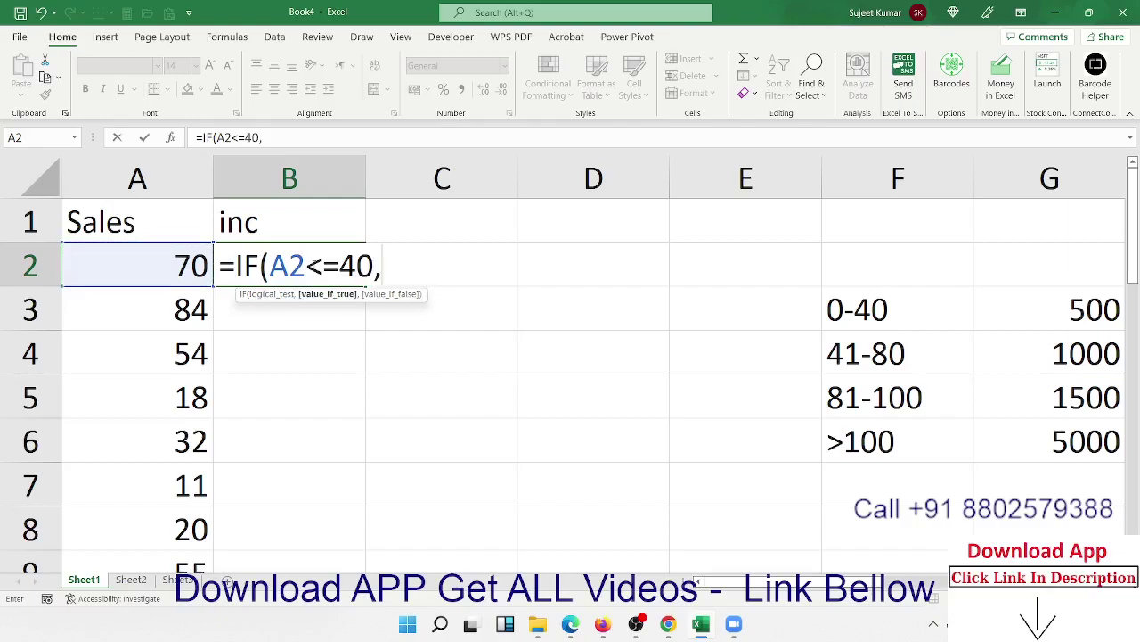
pyautogui.write('500')
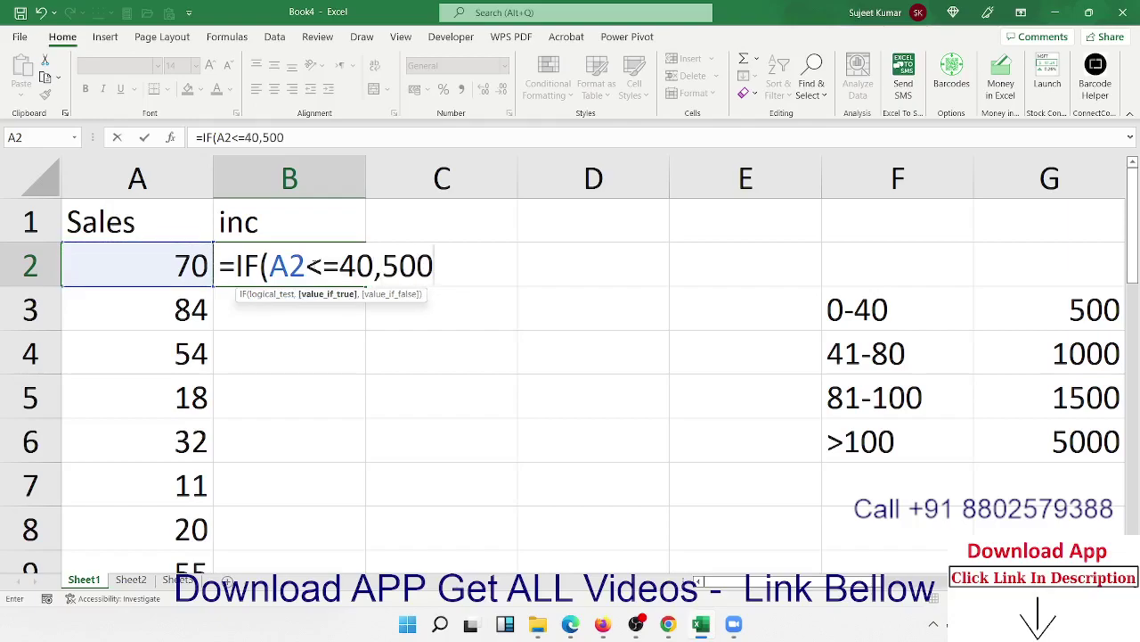
pyautogui.write(',if(')
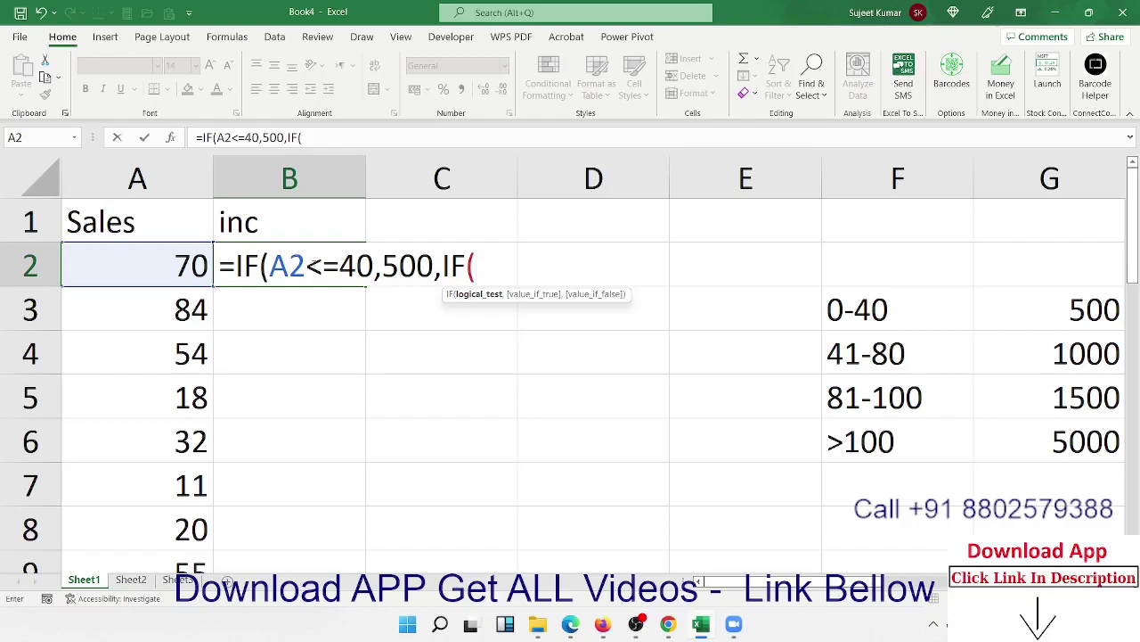
pyautogui.click(138, 265)
pyautogui.write('<')
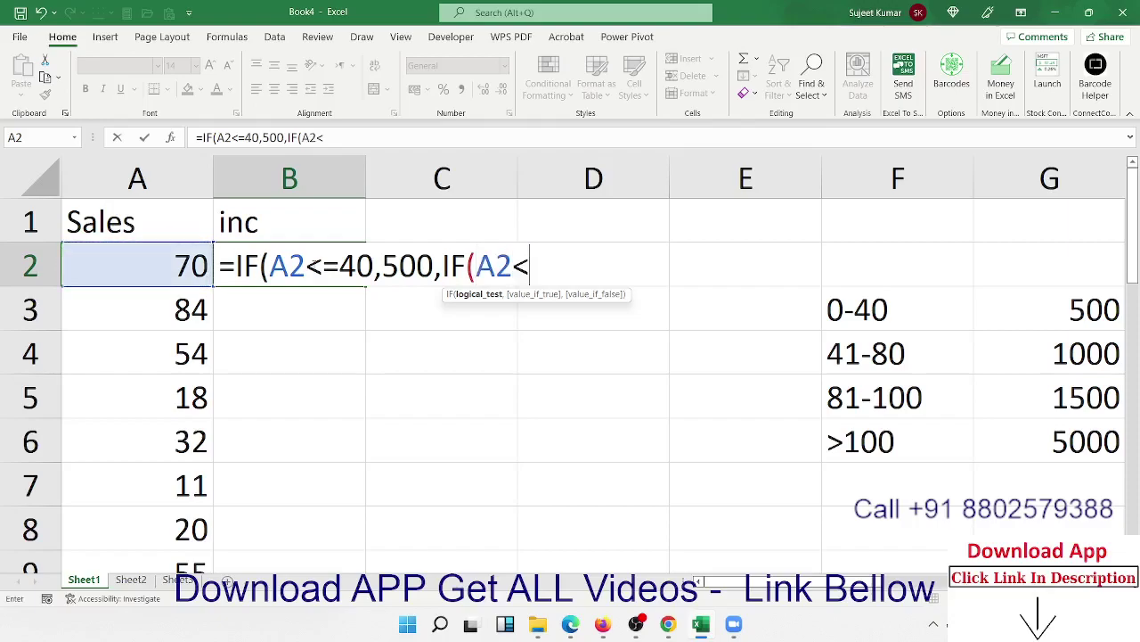
pyautogui.write('=')
pyautogui.write('80')
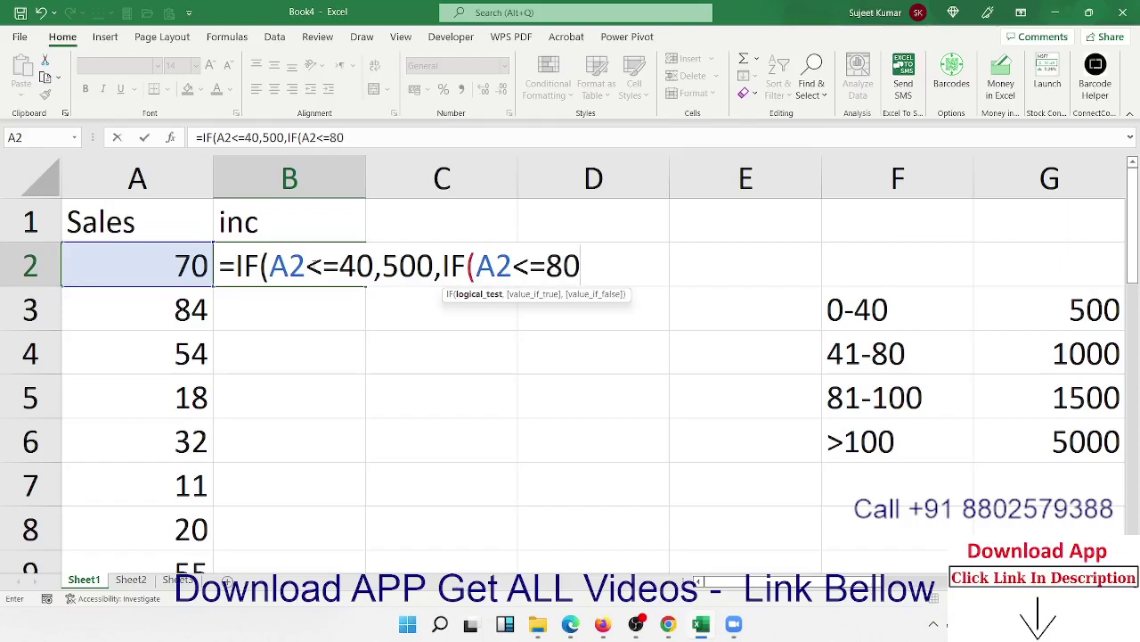
pyautogui.write(',100')
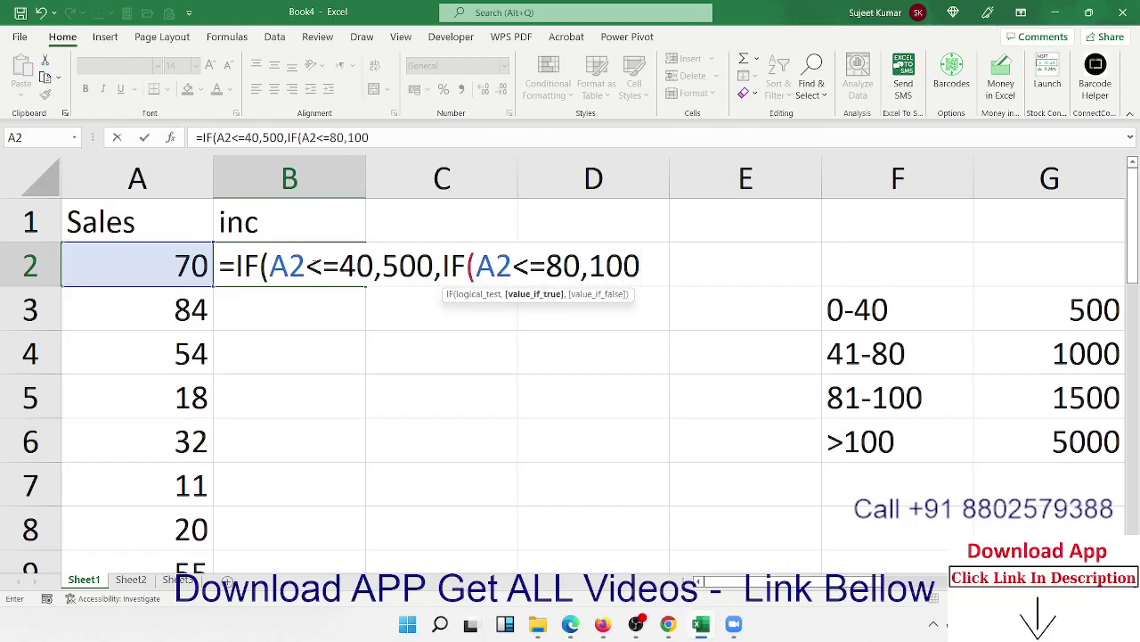
pyautogui.write('0')
pyautogui.write(',if')
pyautogui.press('Tab')
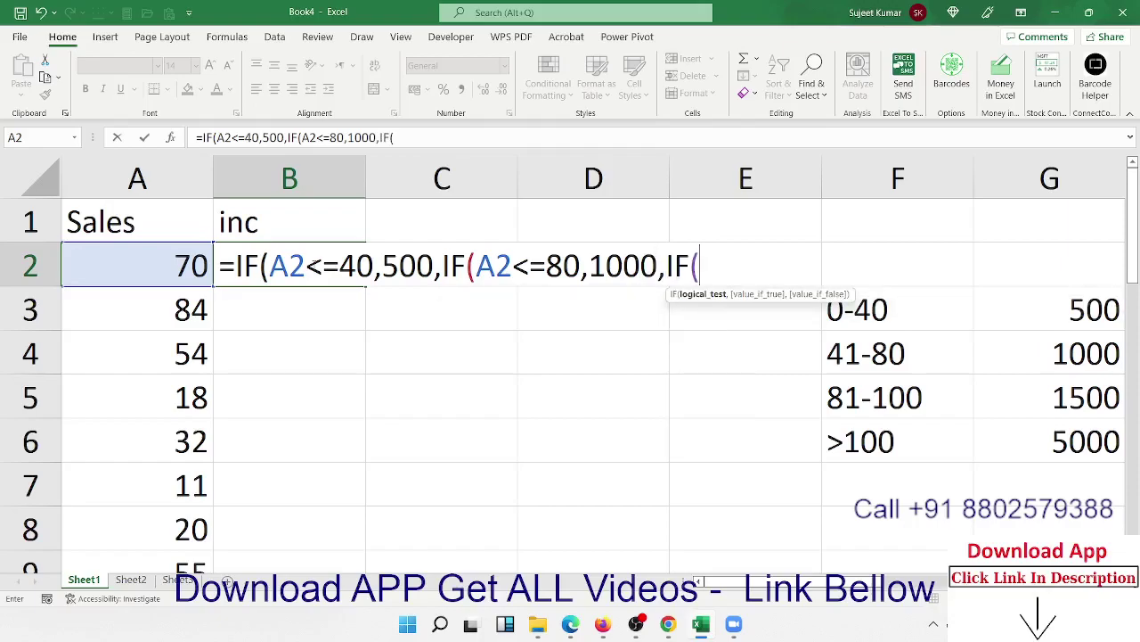
# Finish the nested IF with 1500 for A2<=100 and 5000 for A2>100.
pyautogui.click(137, 265)
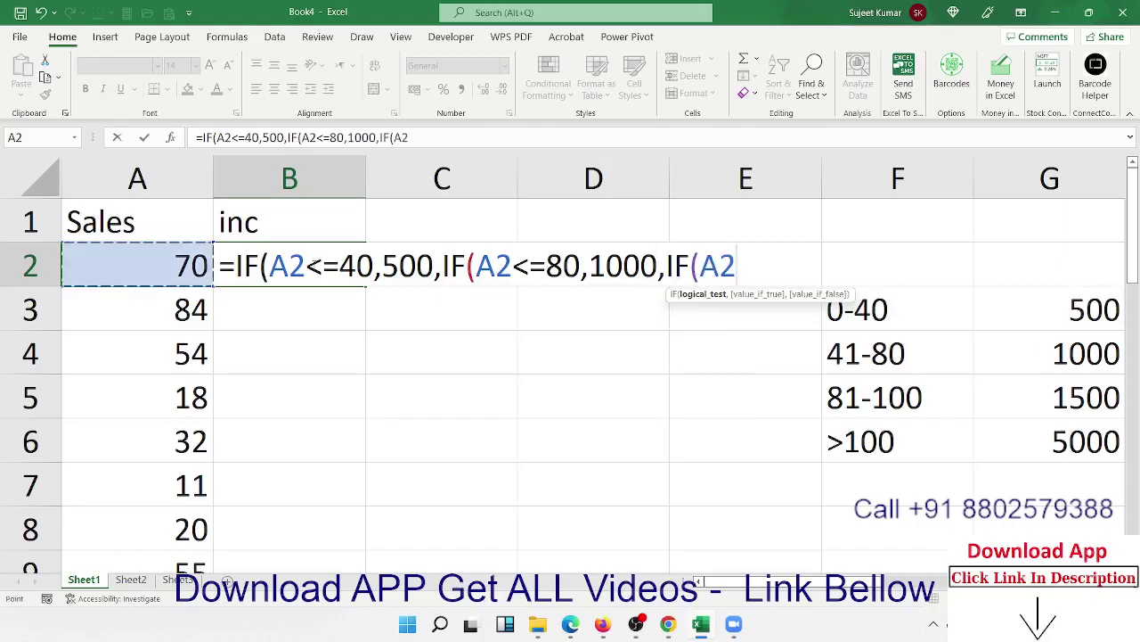
pyautogui.write('<=')
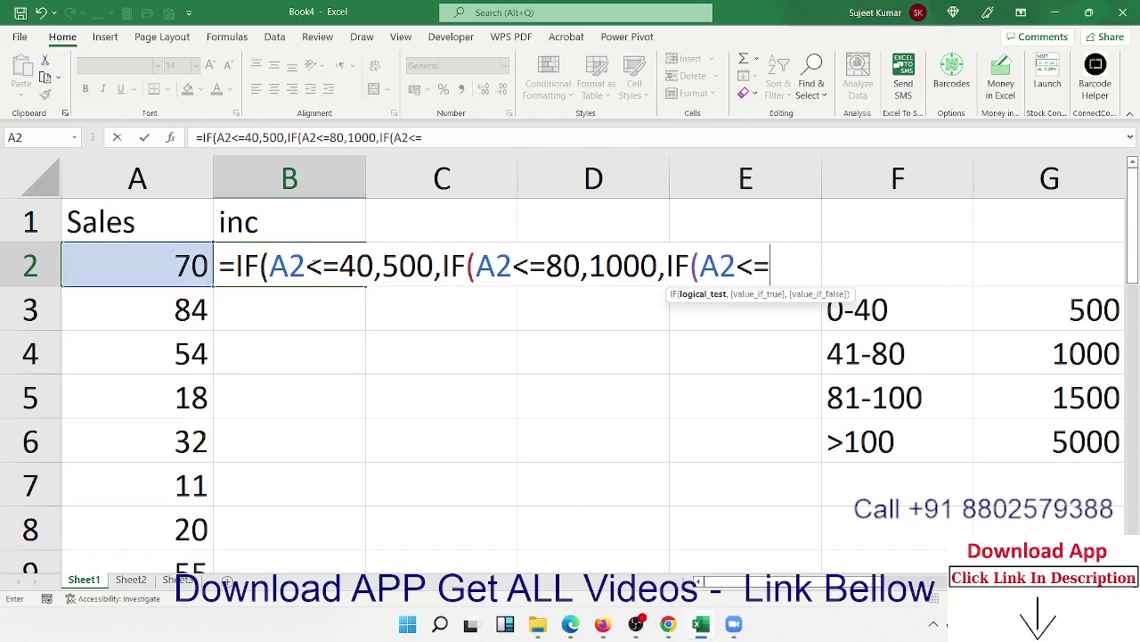
pyautogui.press('BackSpace')
pyautogui.write('=')
pyautogui.write('100')
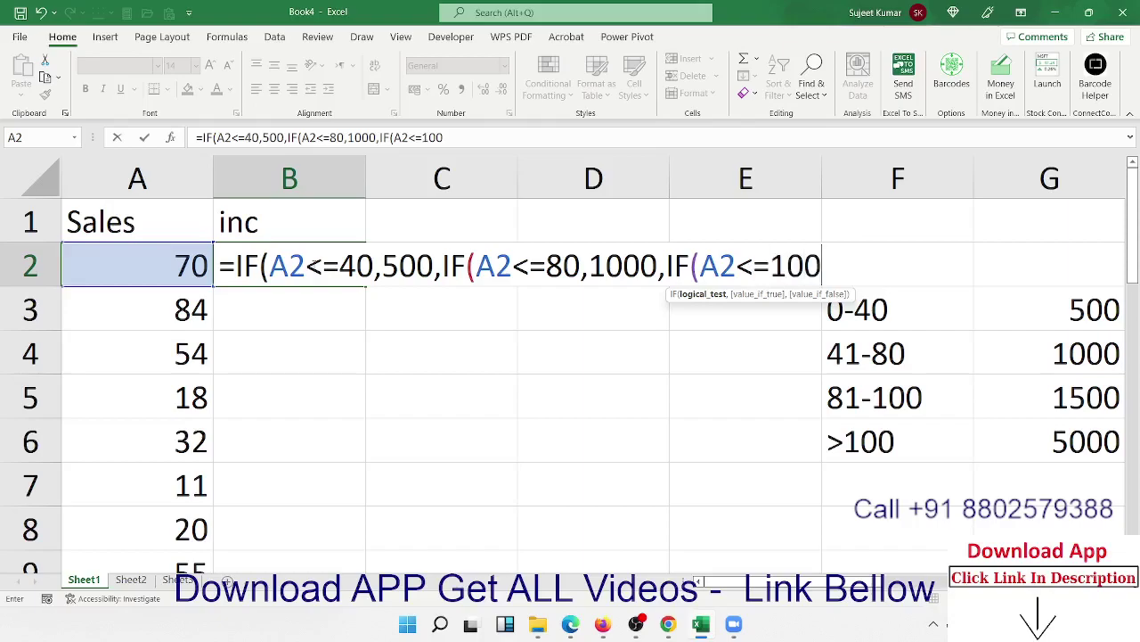
pyautogui.write(',')
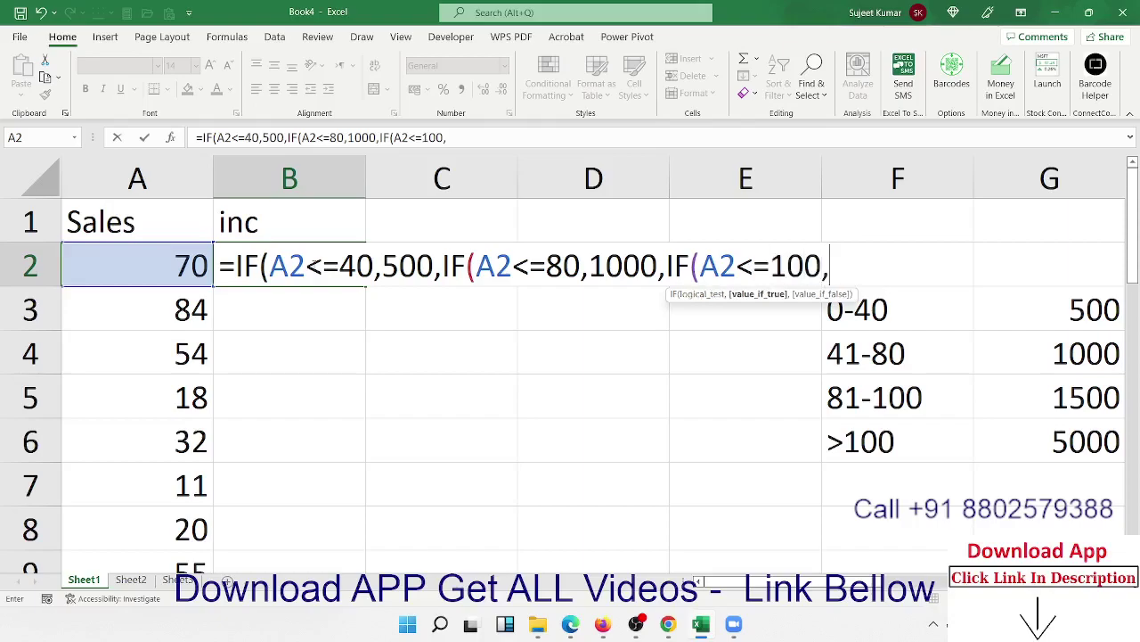
pyautogui.write('1500')
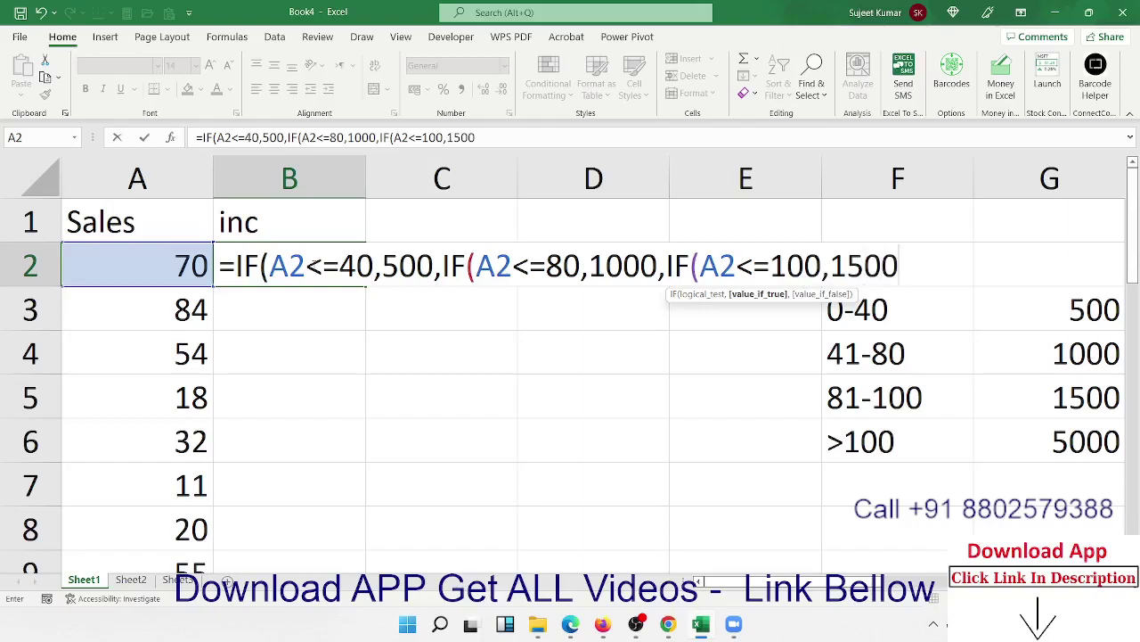
pyautogui.write(',if')
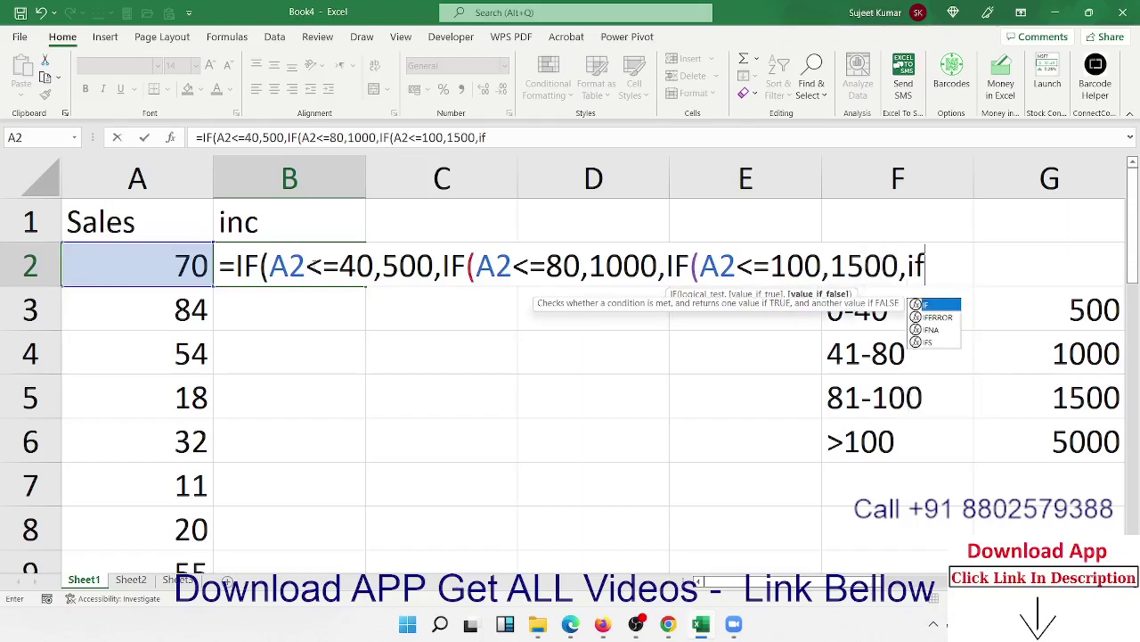
pyautogui.press('Tab')
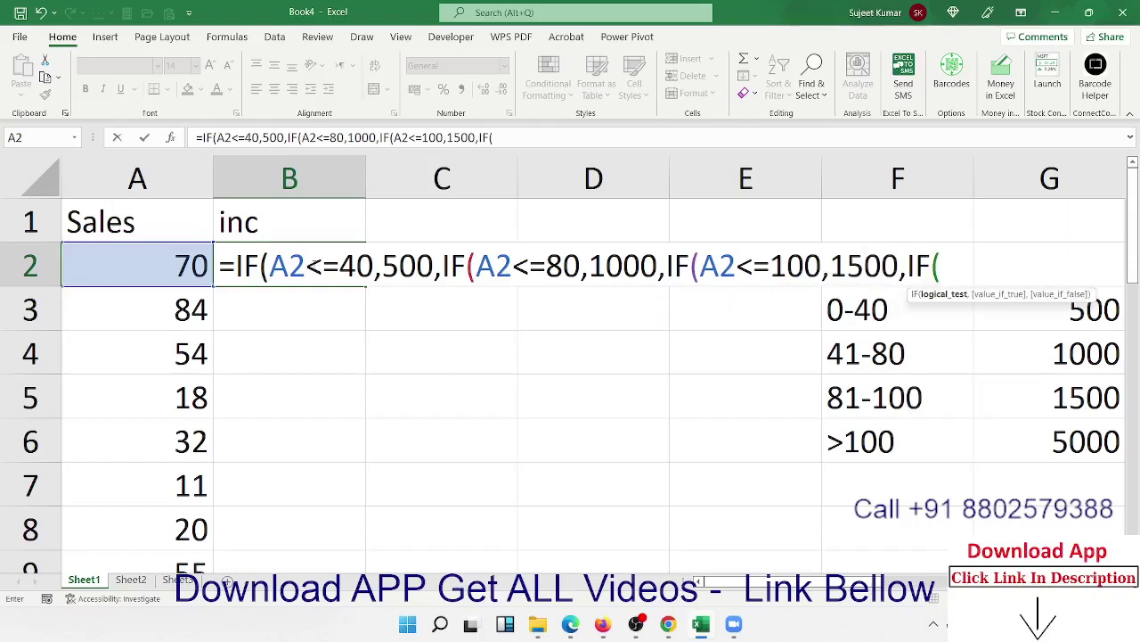
pyautogui.click(137, 265)
pyautogui.write('>')
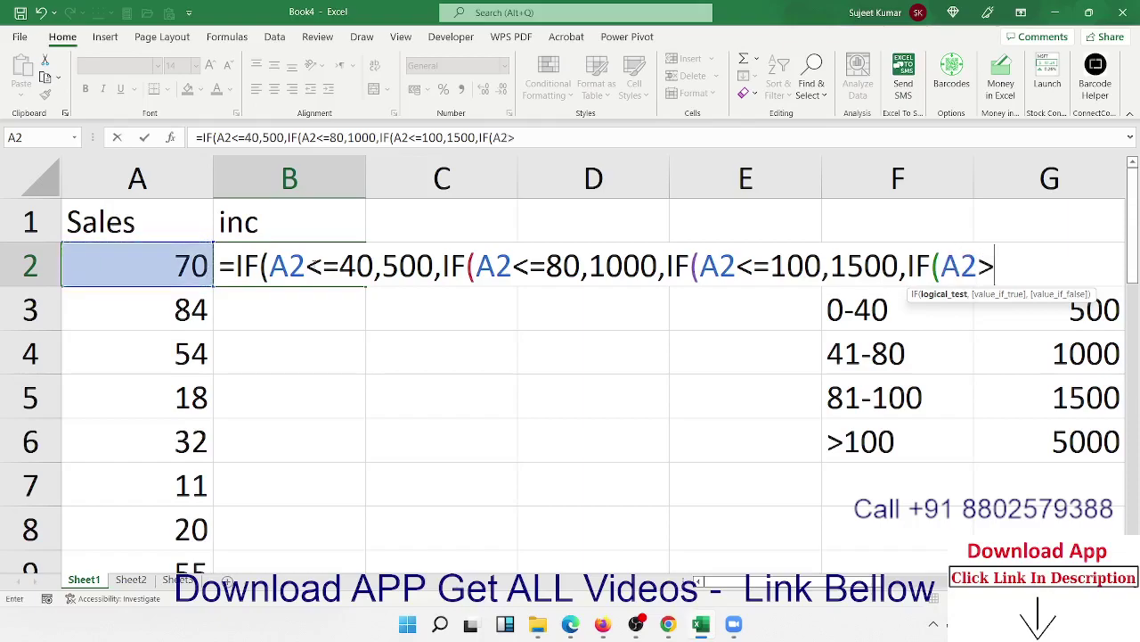
pyautogui.write('5')
pyautogui.press('BackSpace')
pyautogui.write('100')
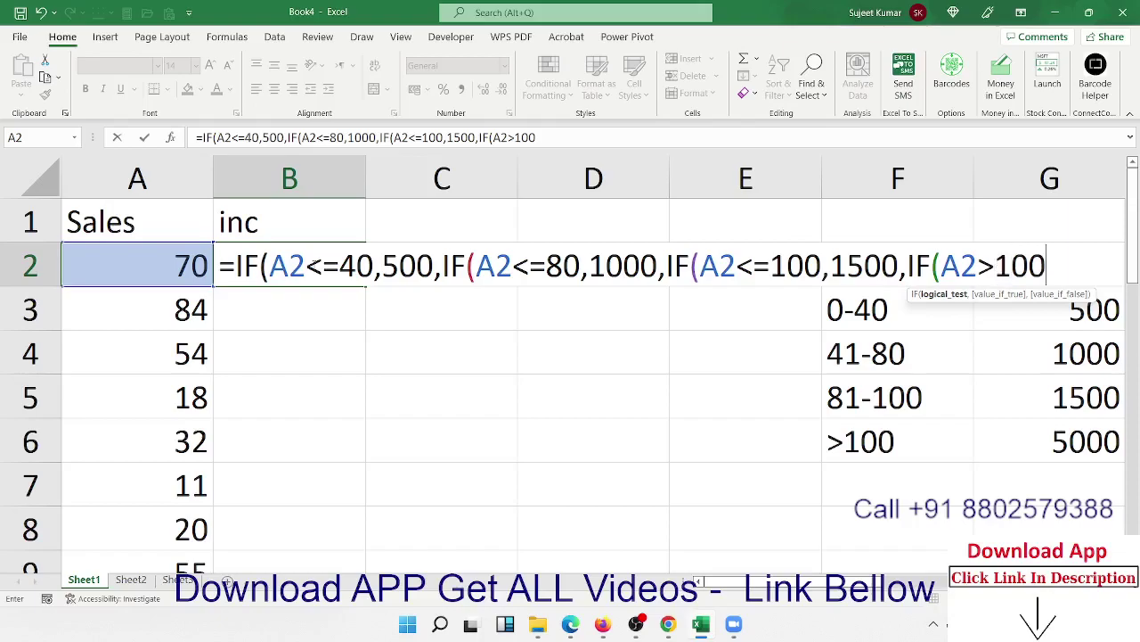
pyautogui.write(',5000')
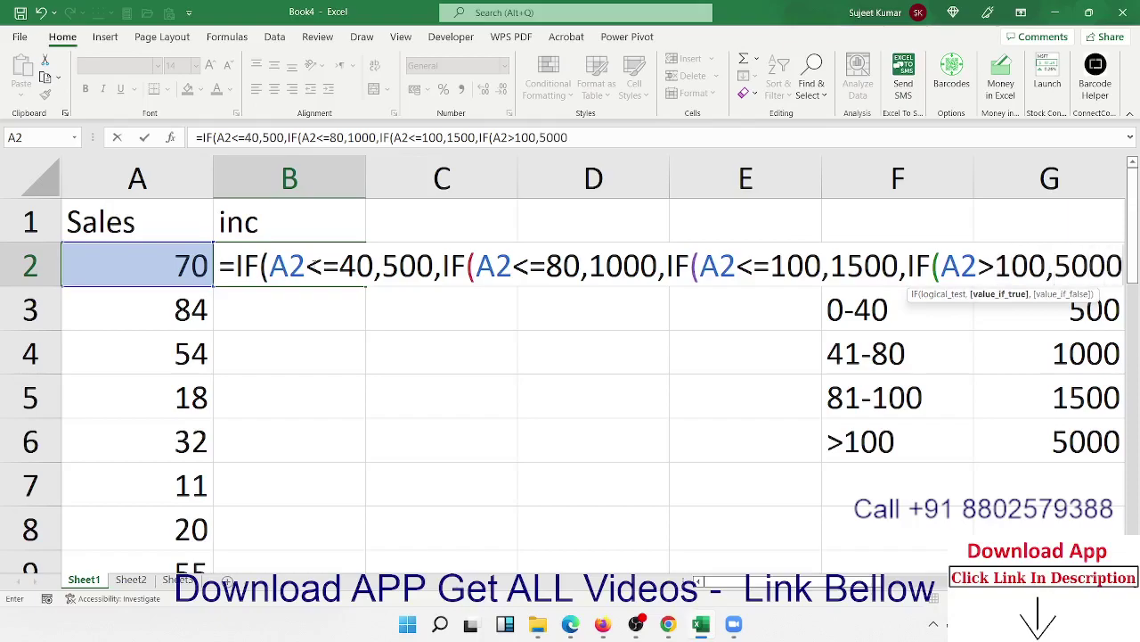
pyautogui.press('Return')
pyautogui.press('Return')
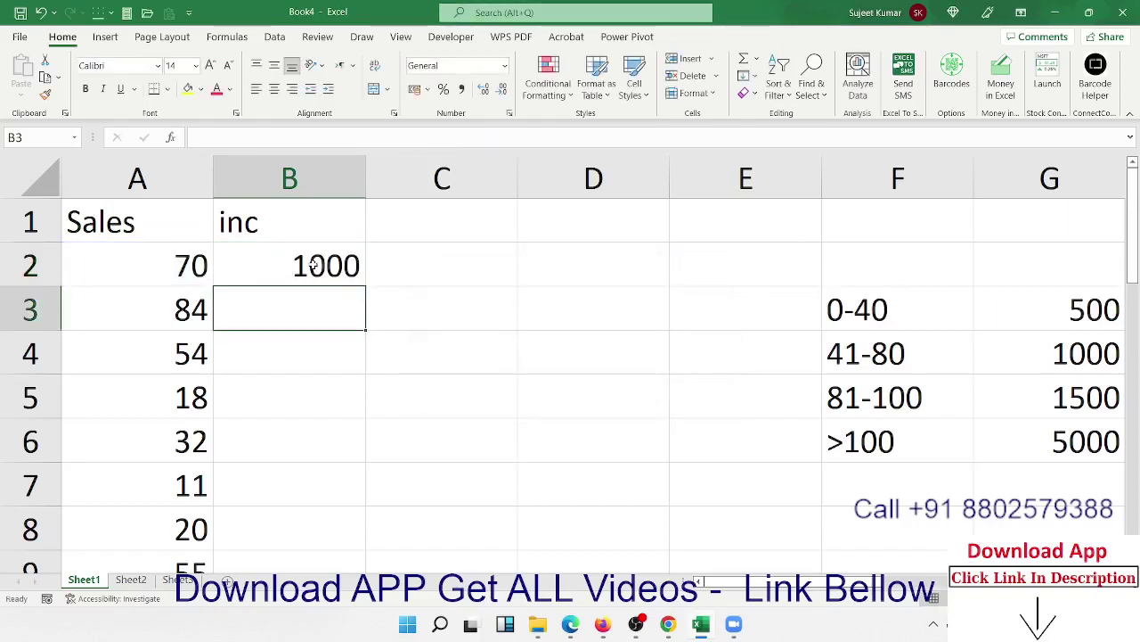
# Copy the B2 formula down the whole inc column and select A3 for testing.
pyautogui.click(313, 264)
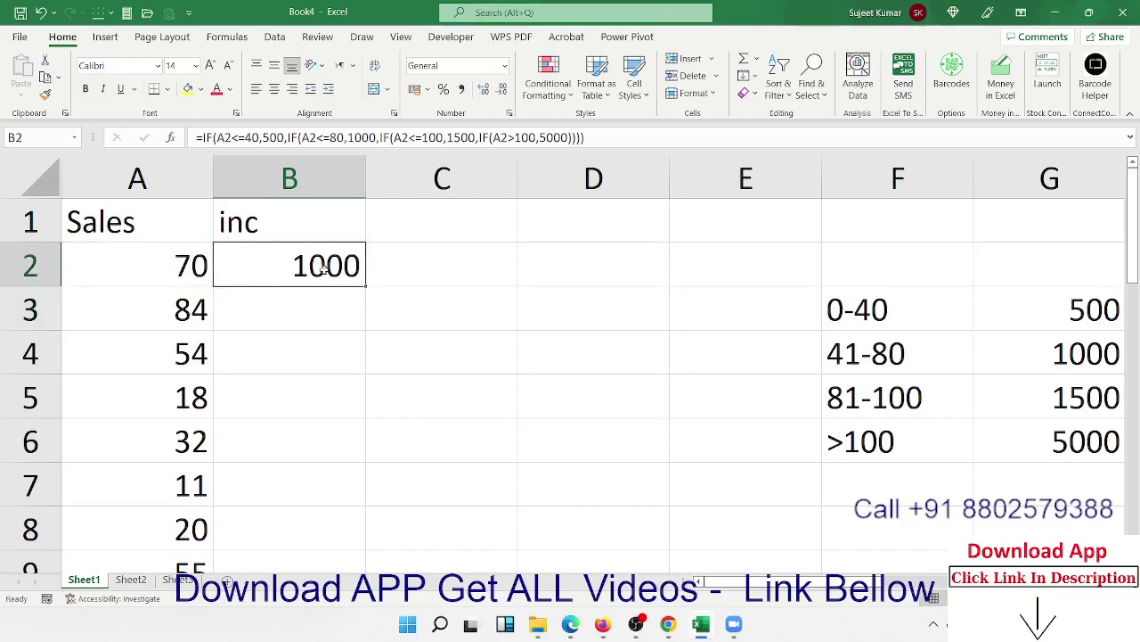
pyautogui.doubleClick(364, 288)
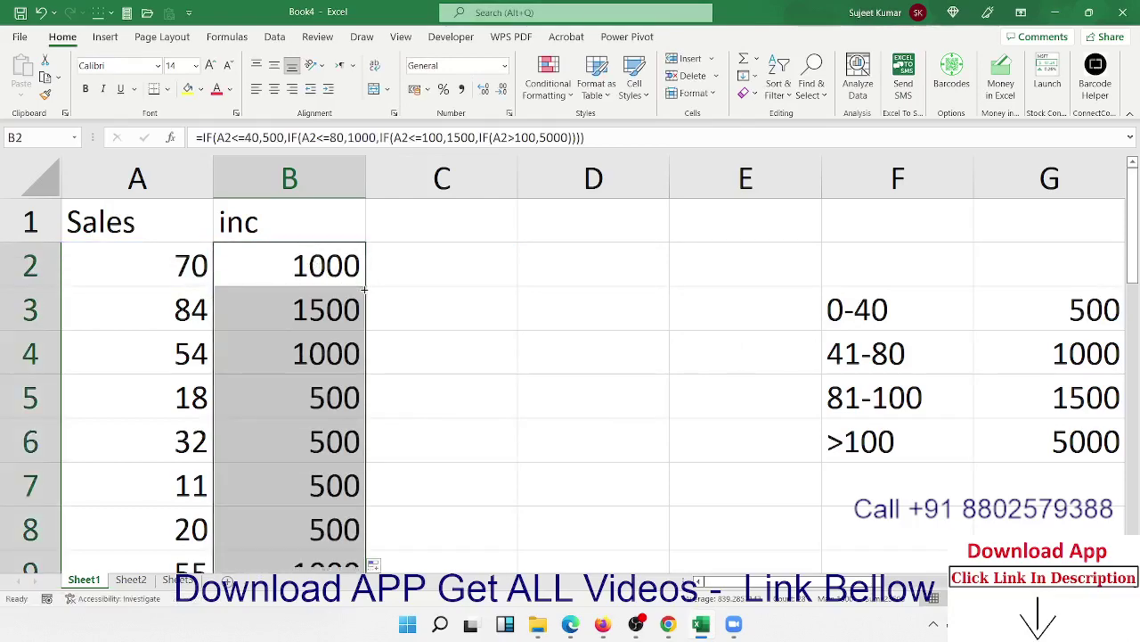
pyautogui.click(197, 308)
# Test the formula by changing A3 to 452, then undo it back to 84.
pyautogui.write('4')
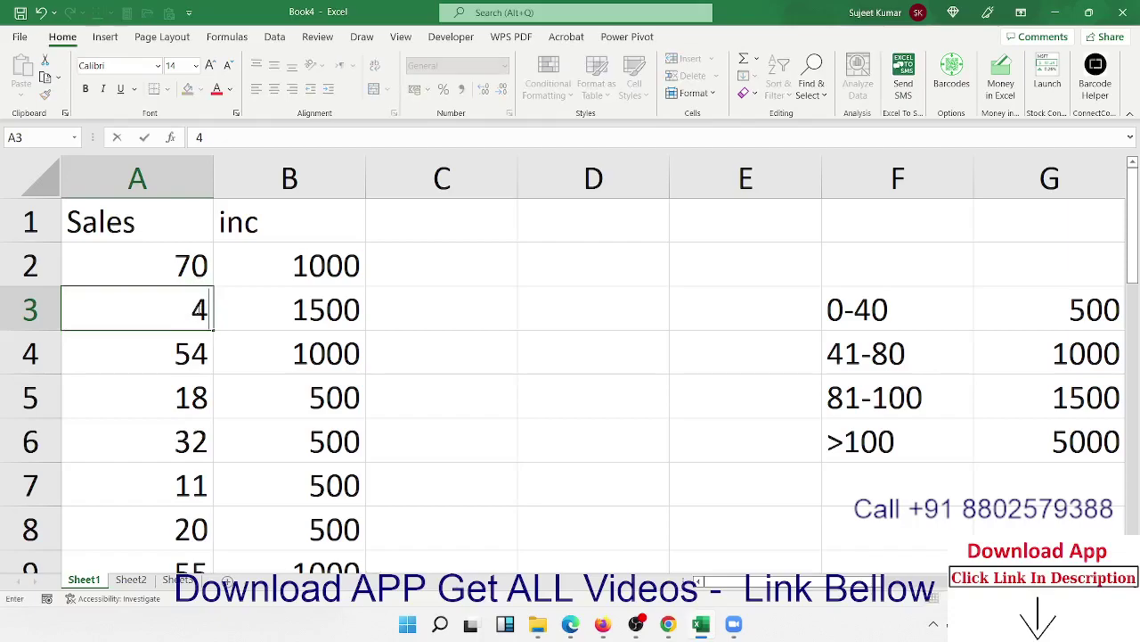
pyautogui.write('52')
pyautogui.press('Return')
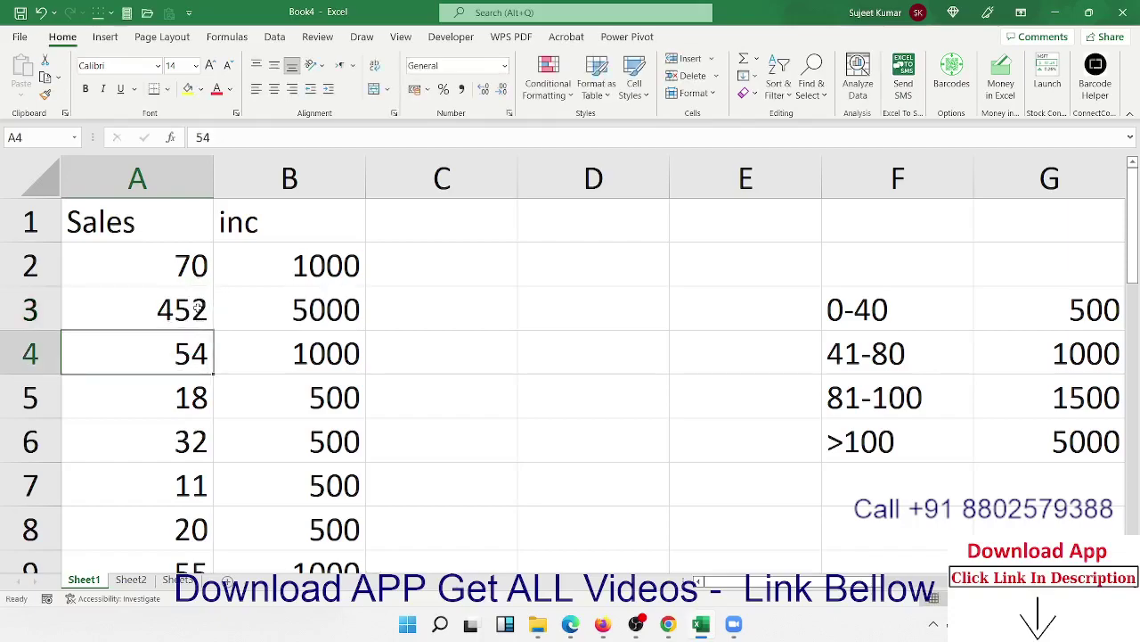
pyautogui.hotkey('ctrl', 'z')
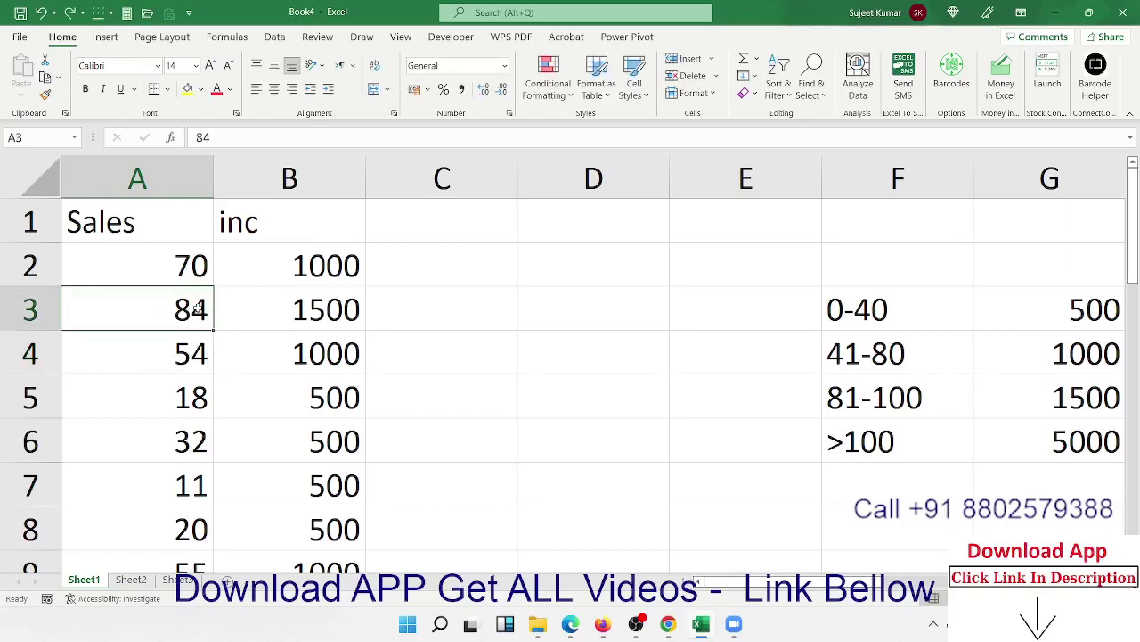
pyautogui.press('Right')
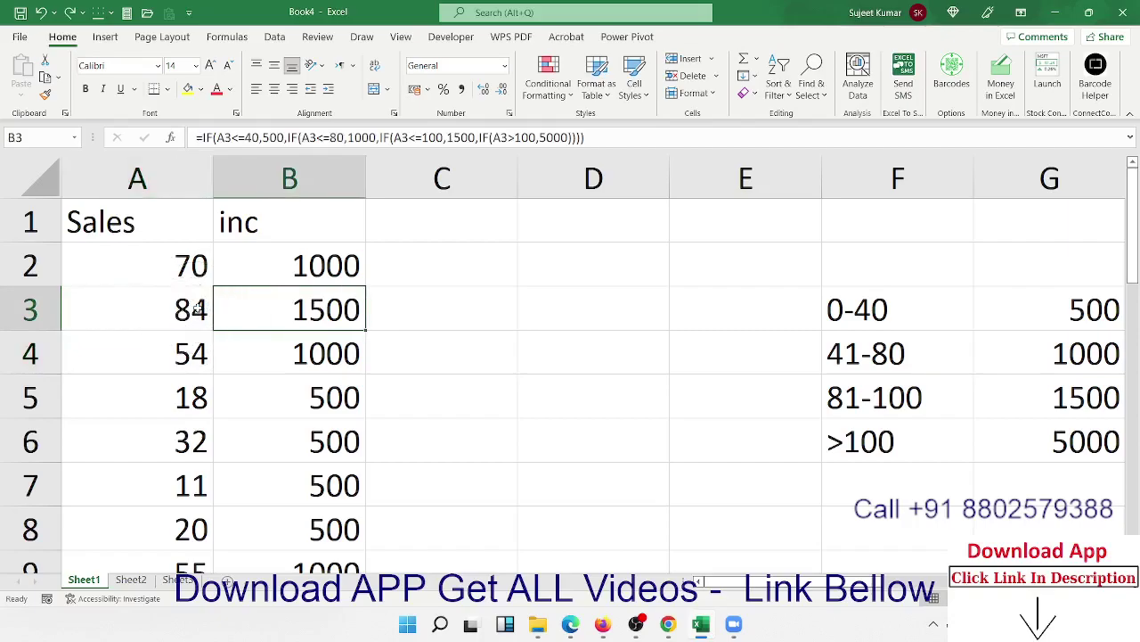
# Review B2's nested IF formula without changing it.
pyautogui.click(231, 264)
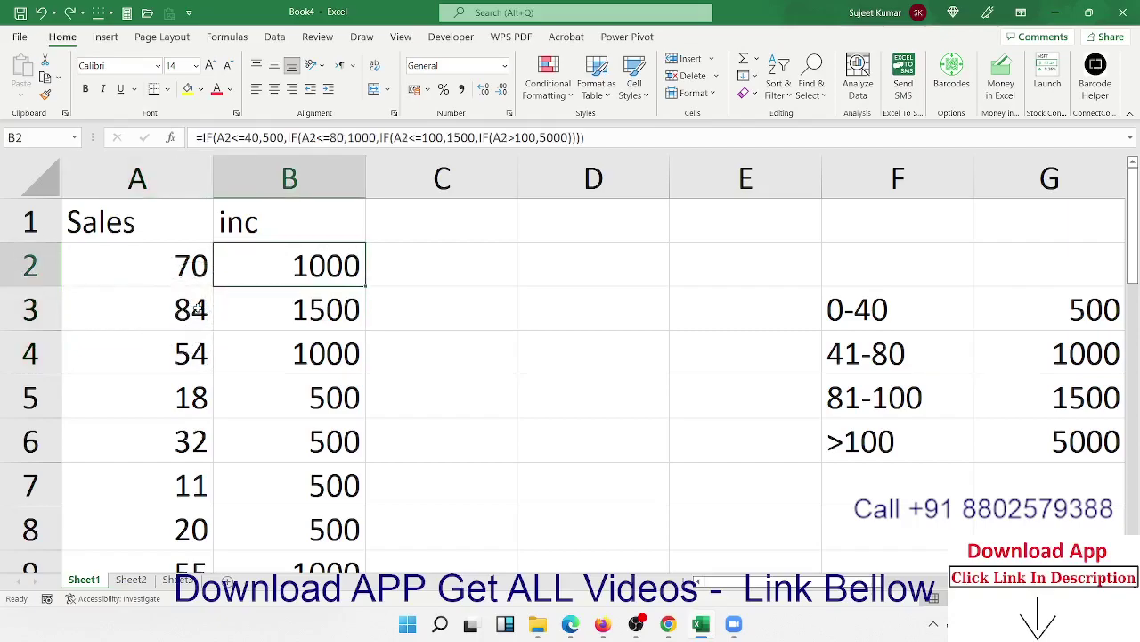
pyautogui.doubleClick(242, 264)
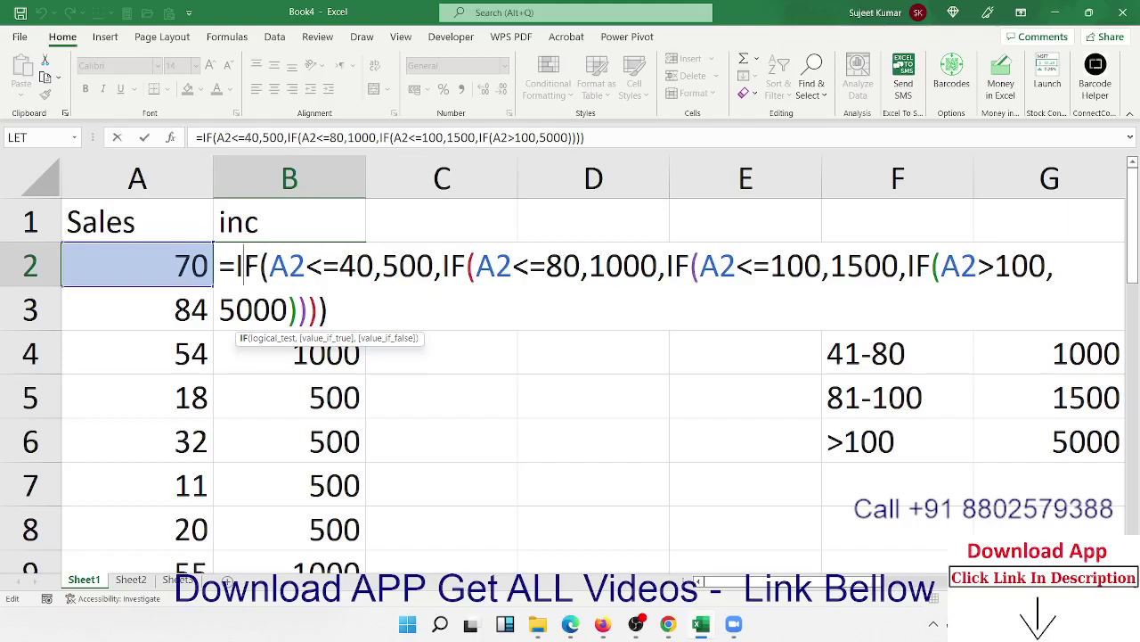
pyautogui.hotkey('ctrl', 'Return')
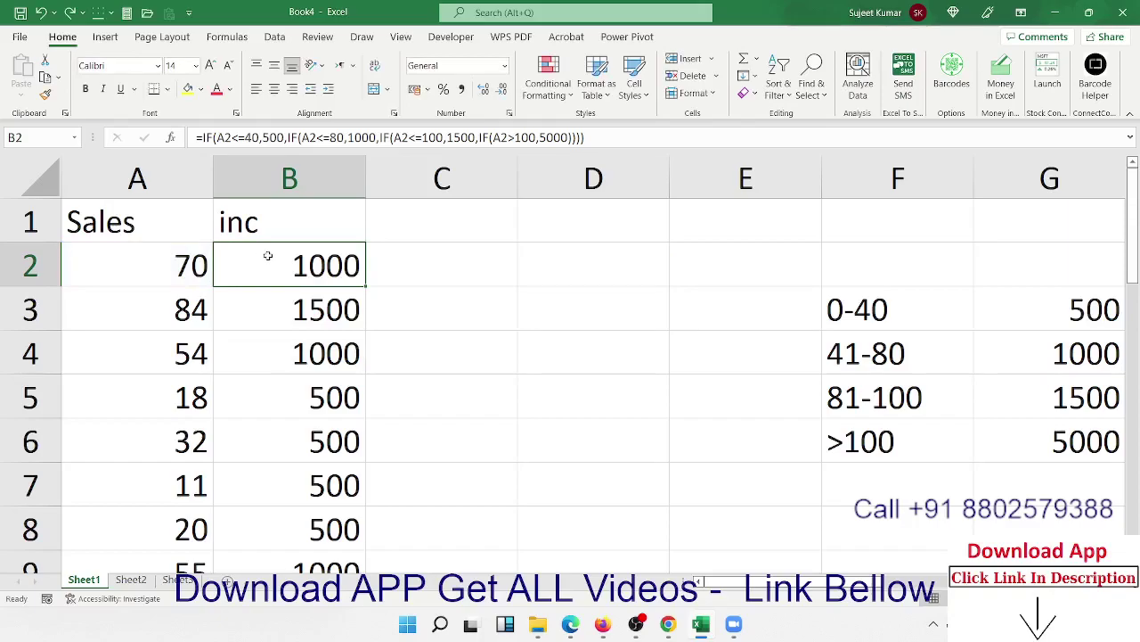
pyautogui.doubleClick(293, 269)
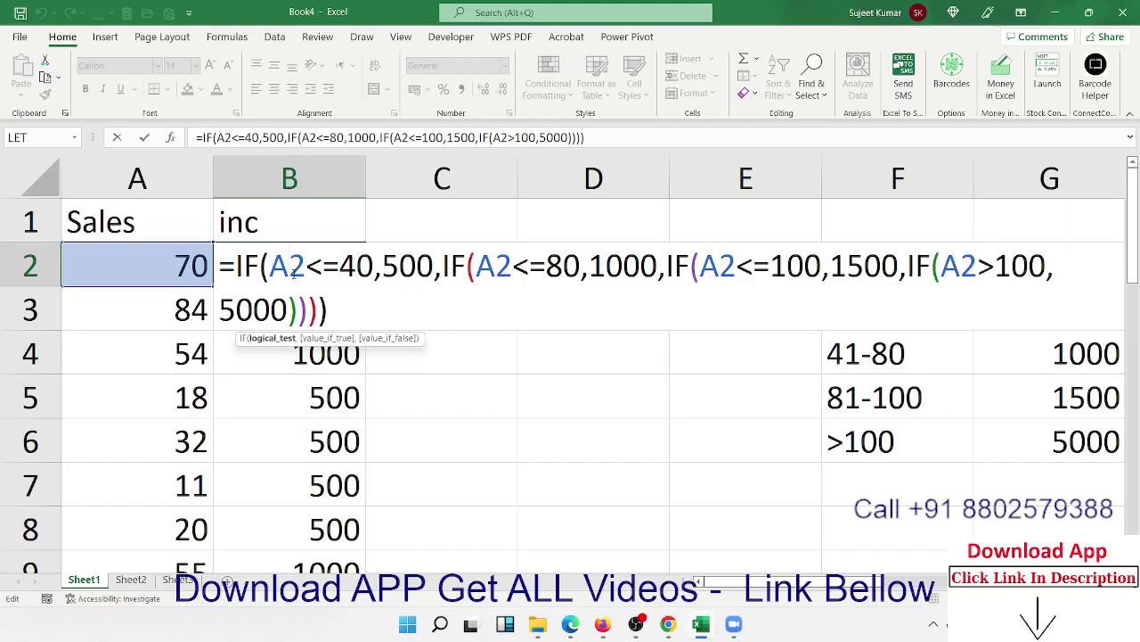
pyautogui.press('Return')
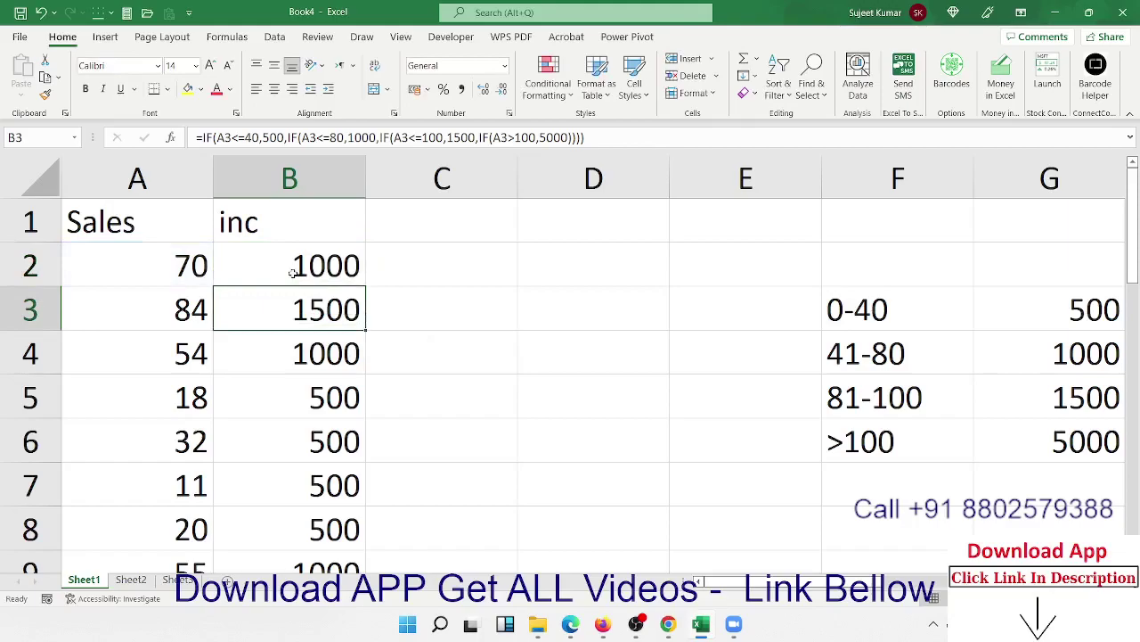
# Check the incentives down to the last data row, then return to the top of the sheet.
pyautogui.press('Left')
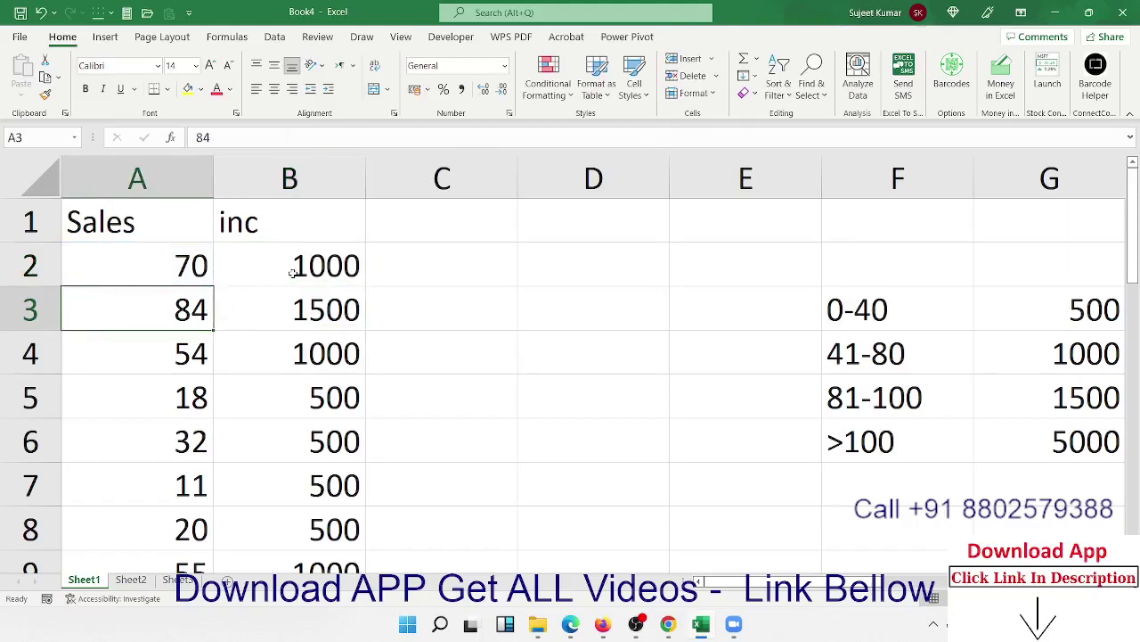
pyautogui.hotkey('ctrl', 'Down')
pyautogui.press('Down')
pyautogui.press('Down')
pyautogui.press('Up')
pyautogui.press('Right')
pyautogui.press('Right')
pyautogui.press('Left')
pyautogui.press('Up')
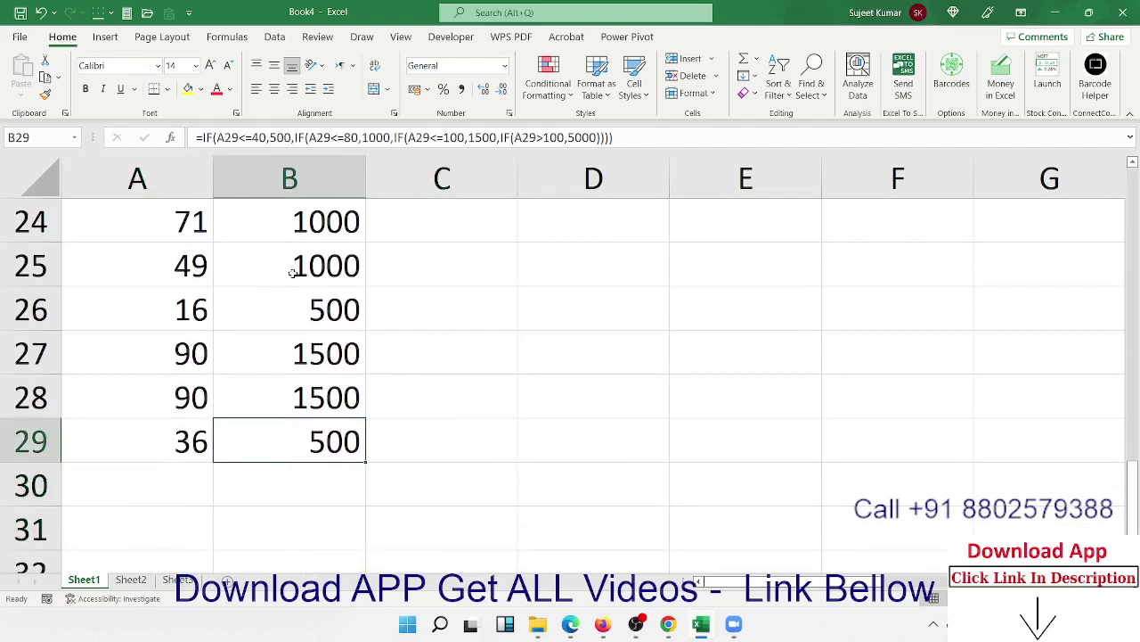
pyautogui.hotkey('shift', 'Down')
pyautogui.hotkey('shift', 'Down')
pyautogui.hotkey('shift', 'Down')
pyautogui.press('Left')
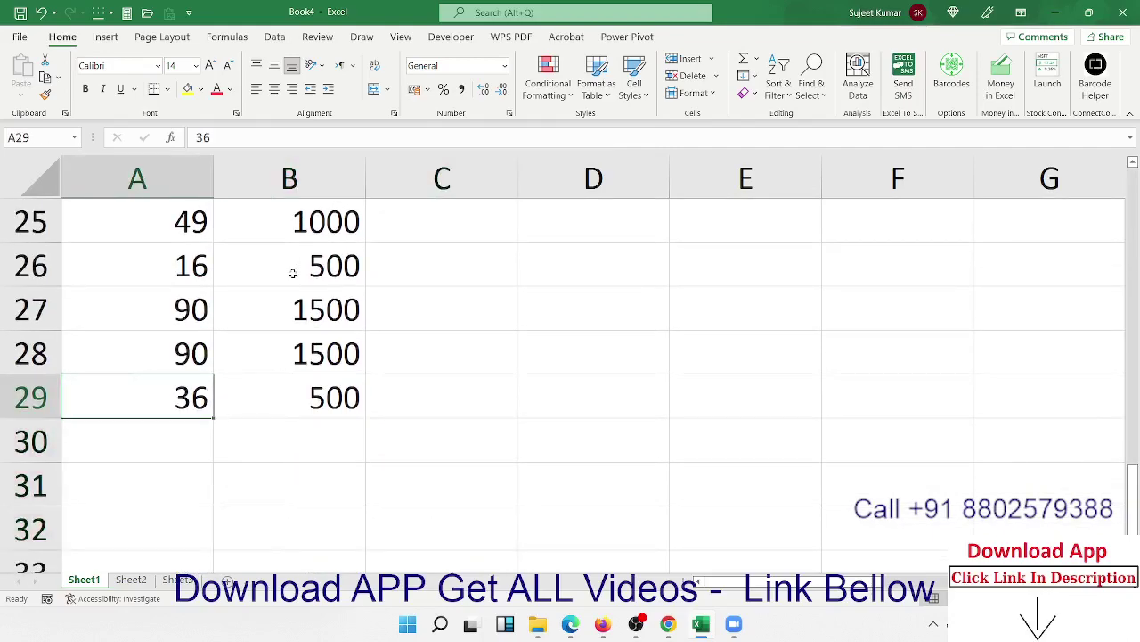
pyautogui.press('Right')
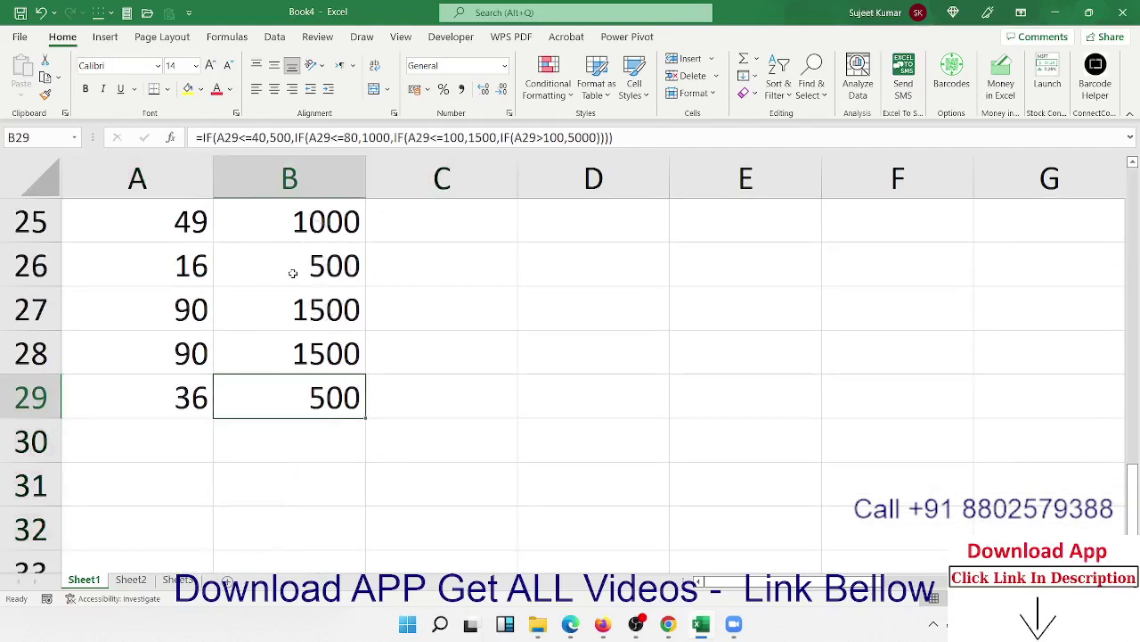
pyautogui.press('Left')
pyautogui.hotkey('ctrl', 'Home')
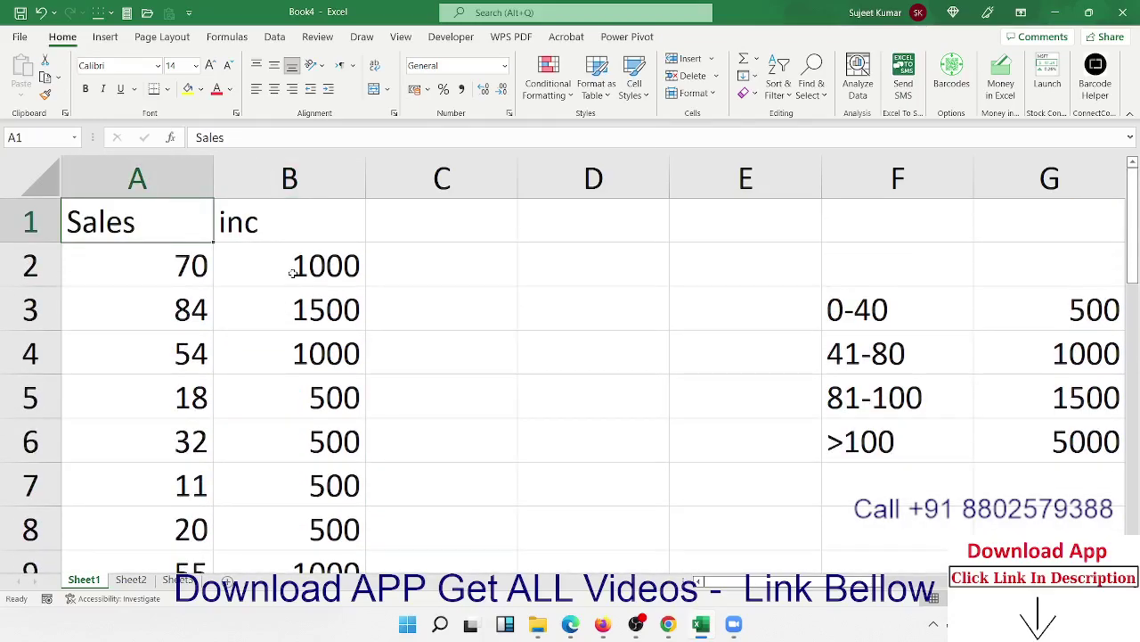
pyautogui.press('Right')
pyautogui.press('Down')
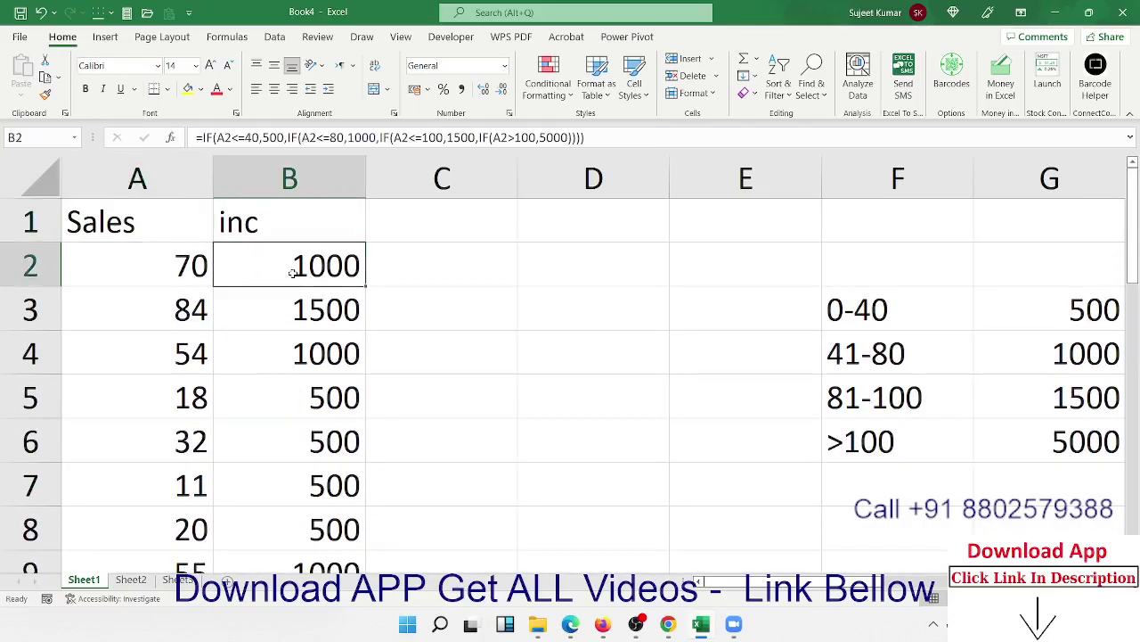
pyautogui.press('Right')
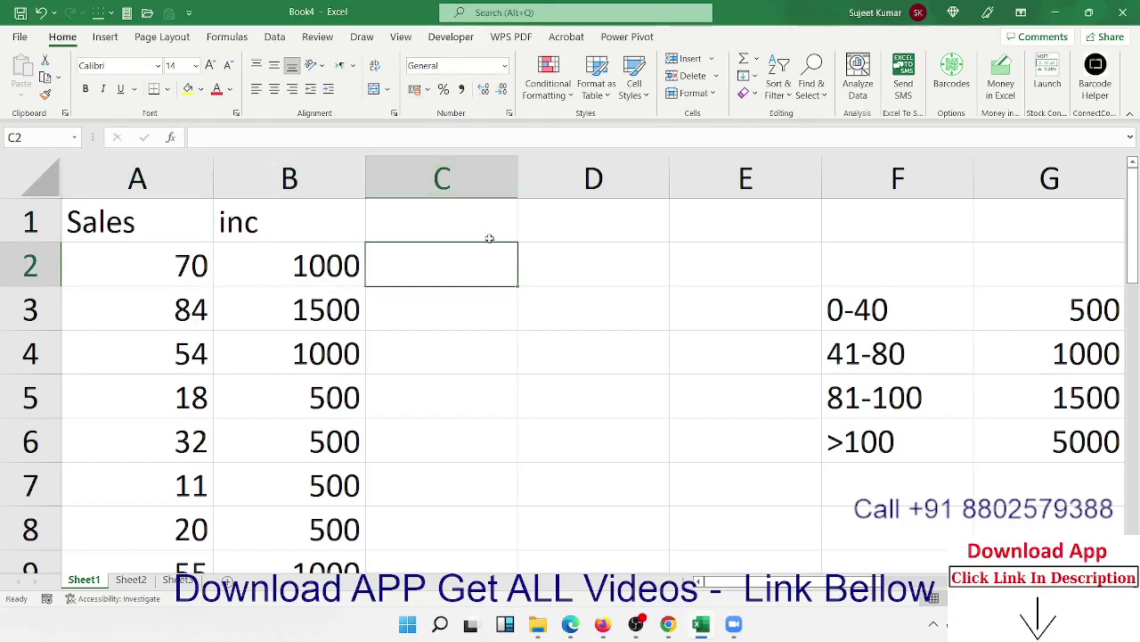
# Open the Visual Basic editor from the Developer tab, maximize it and insert a new module.
pyautogui.click(472, 41)
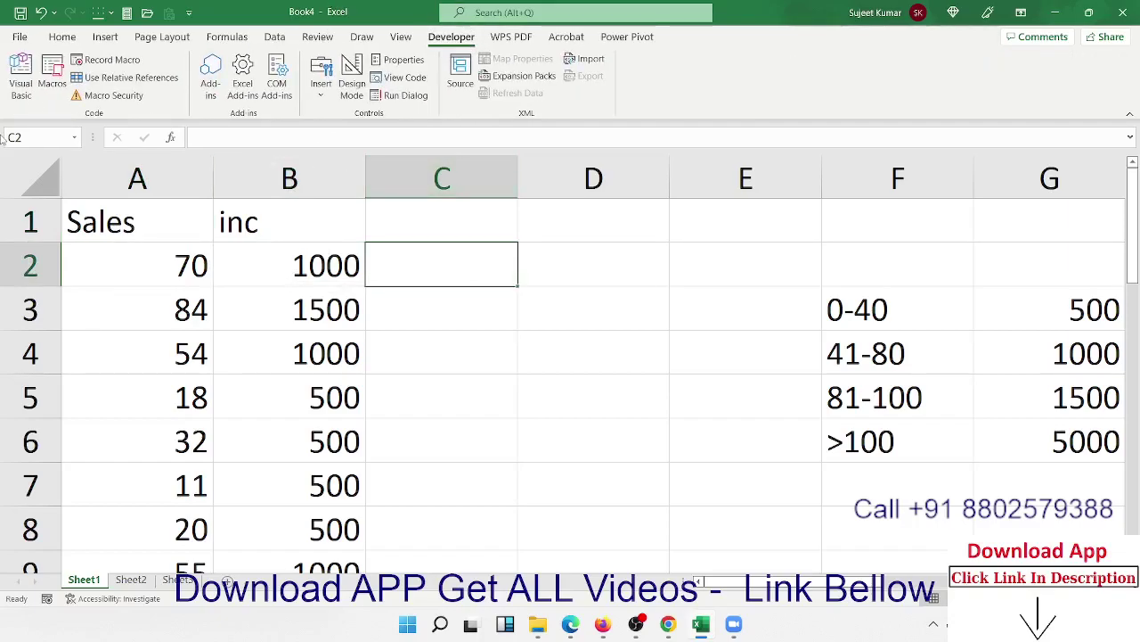
pyautogui.click(23, 91)
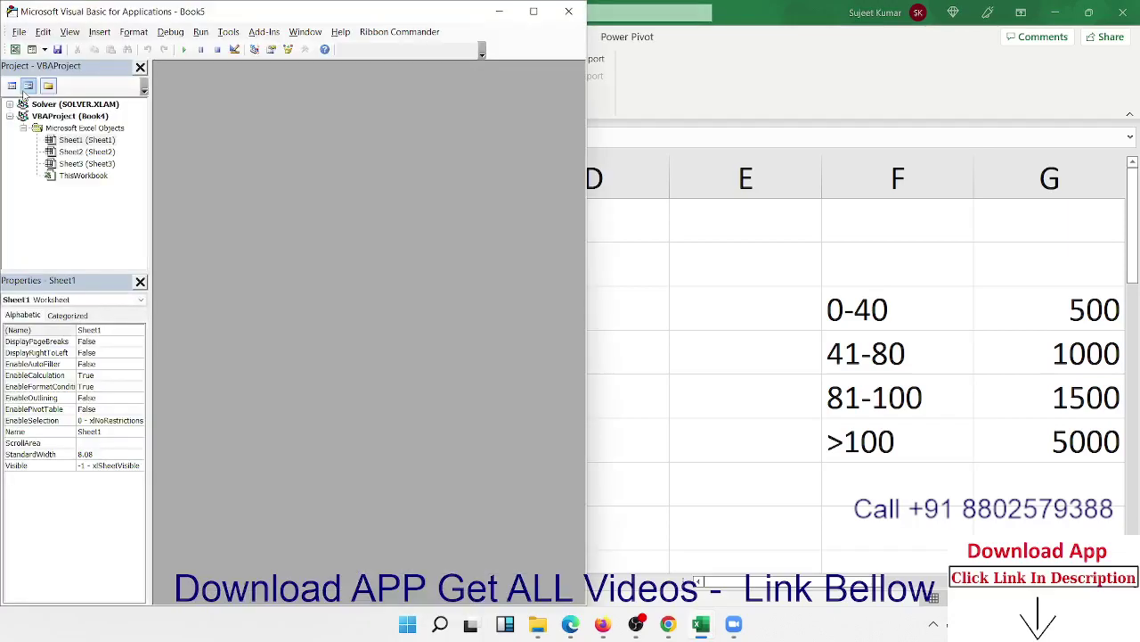
pyautogui.click(531, 11)
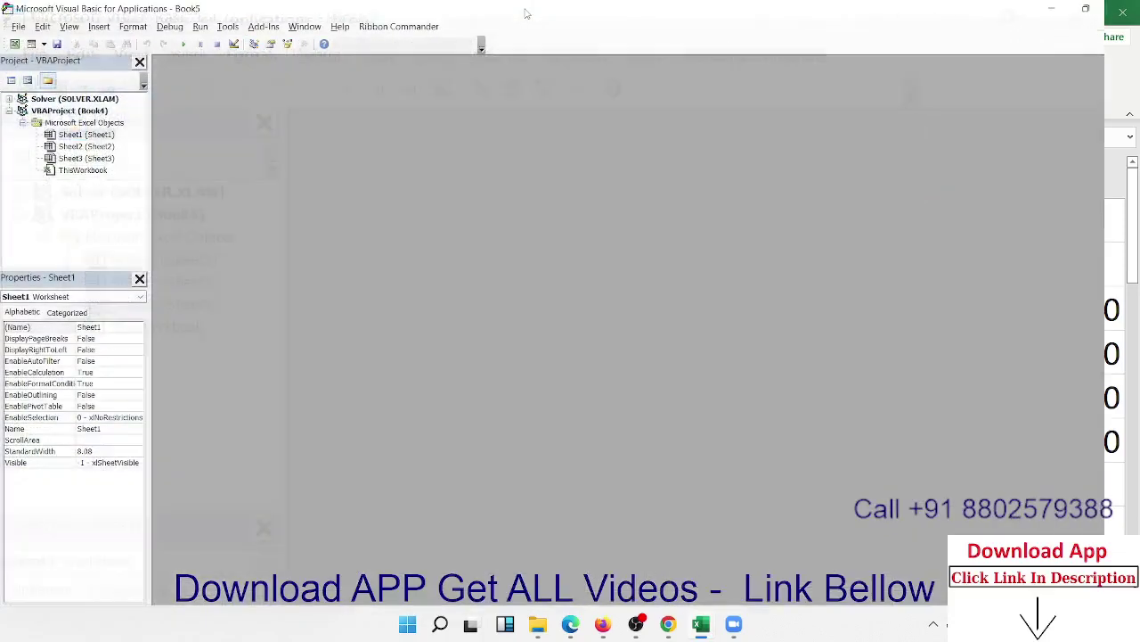
pyautogui.click(100, 29)
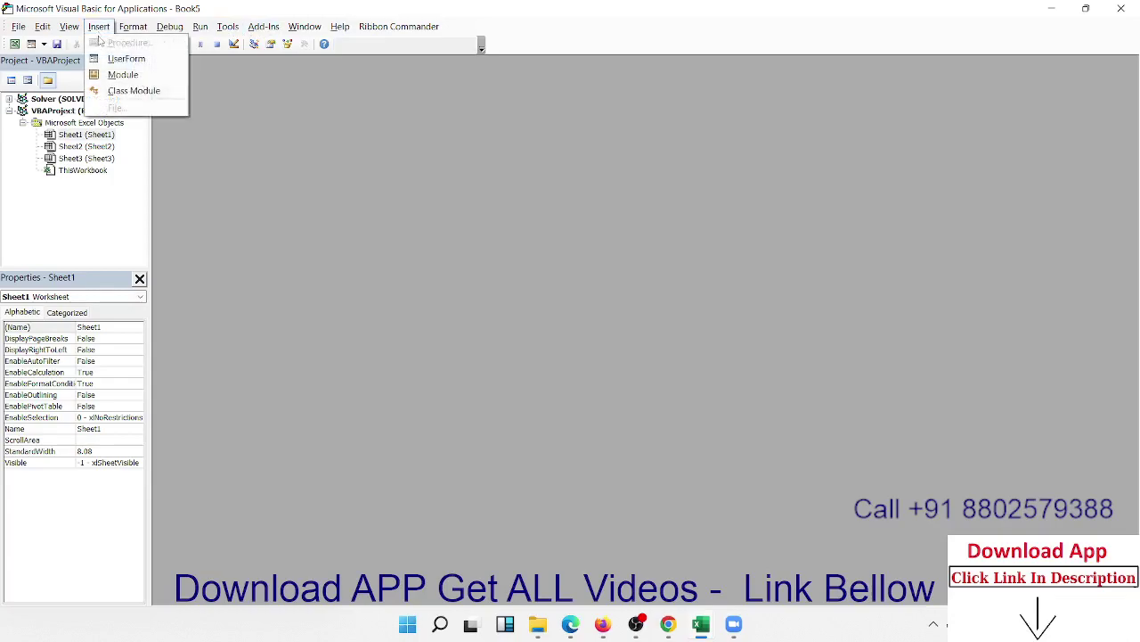
pyautogui.click(115, 80)
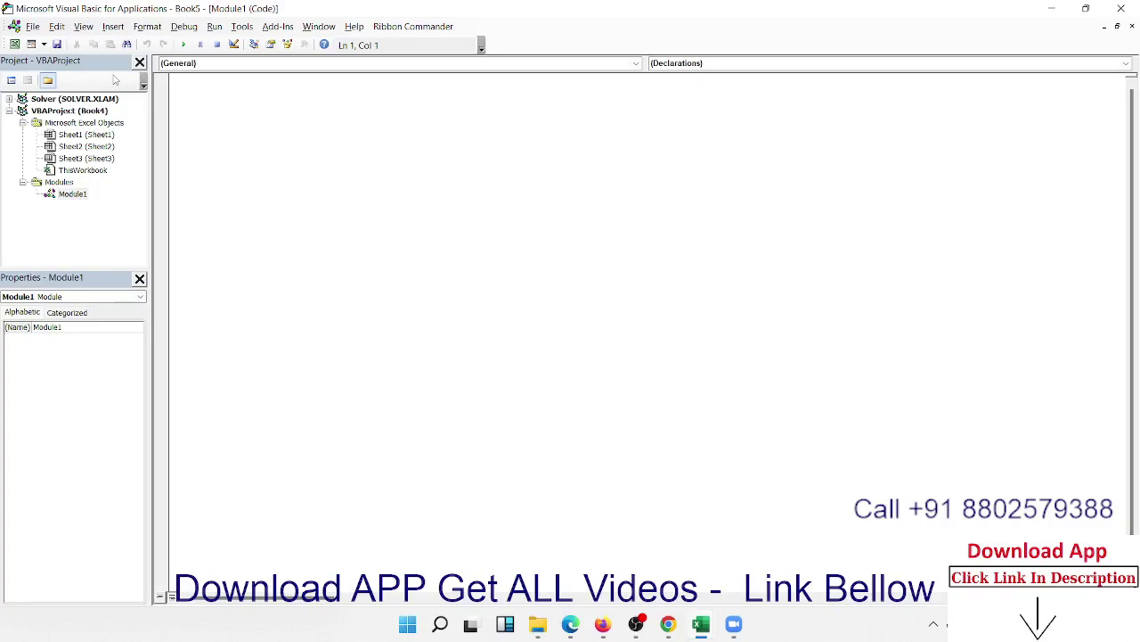
# Launch the Windows Magnifier and magnify the screen to 200%.
pyautogui.press('super')
pyautogui.write('magnifier')
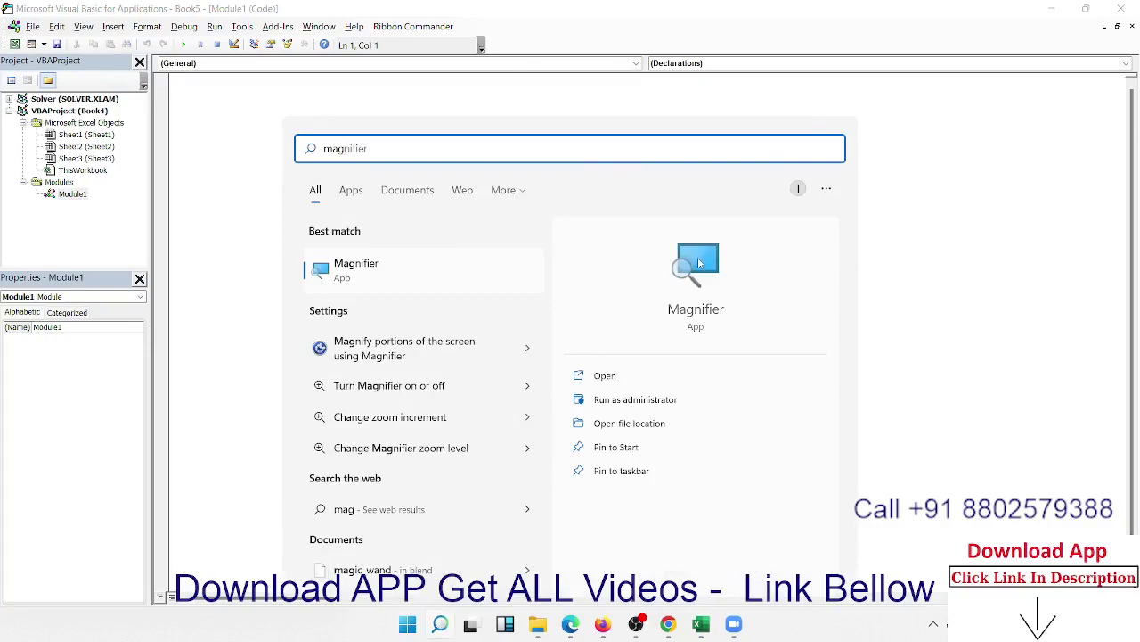
pyautogui.click(699, 258)
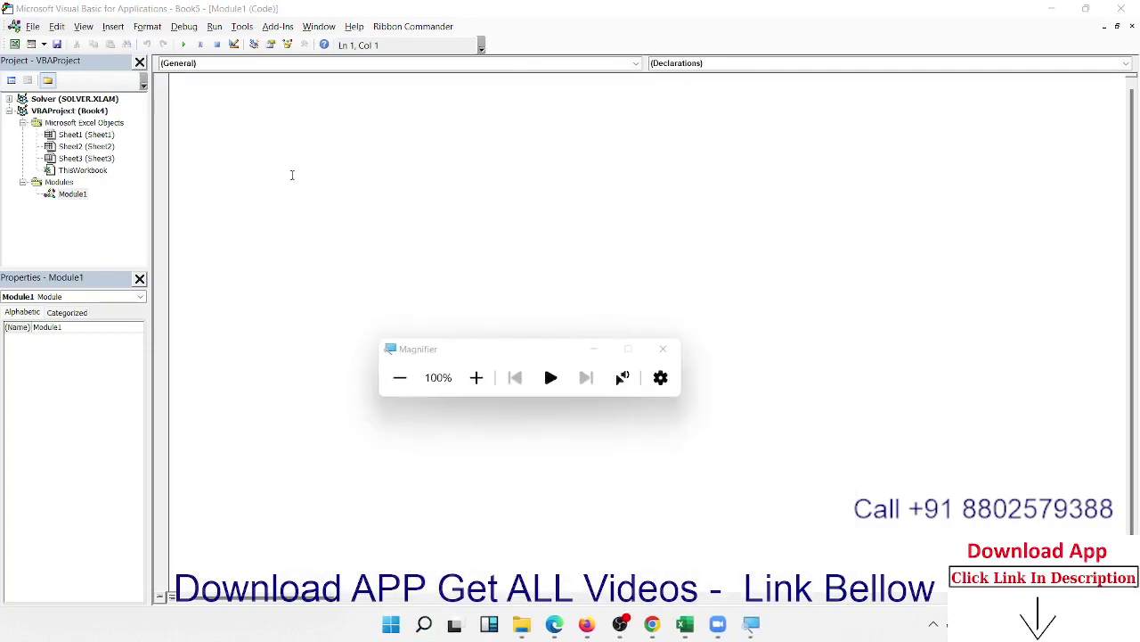
pyautogui.click(476, 383)
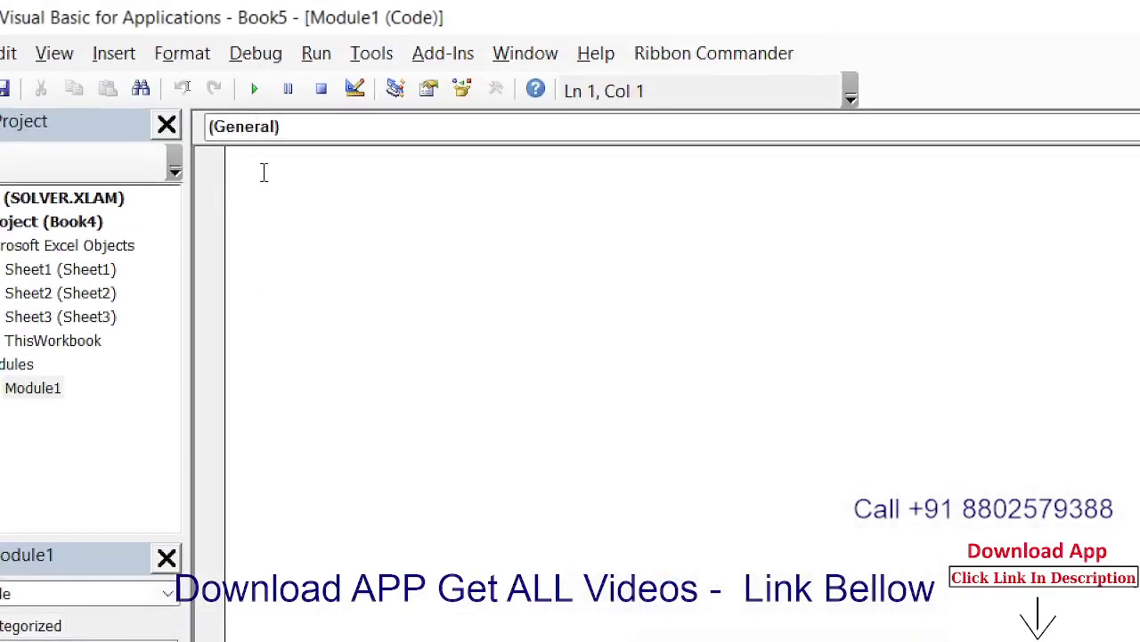
# Write the Sub cal_inc() header in Module1, discarding a started For loop line.
pyautogui.write('sub ')
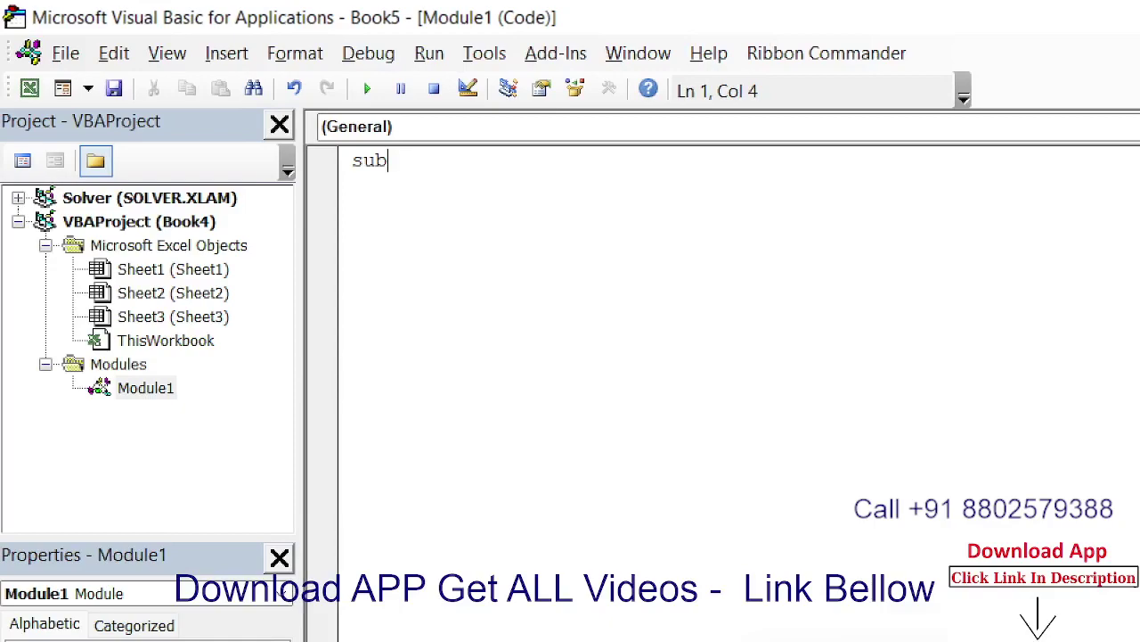
pyautogui.write('rr')
pyautogui.press('BackSpace')
pyautogui.press('BackSpace')
pyautogui.write('cal')
pyautogui.write('_inc')
pyautogui.write('()')
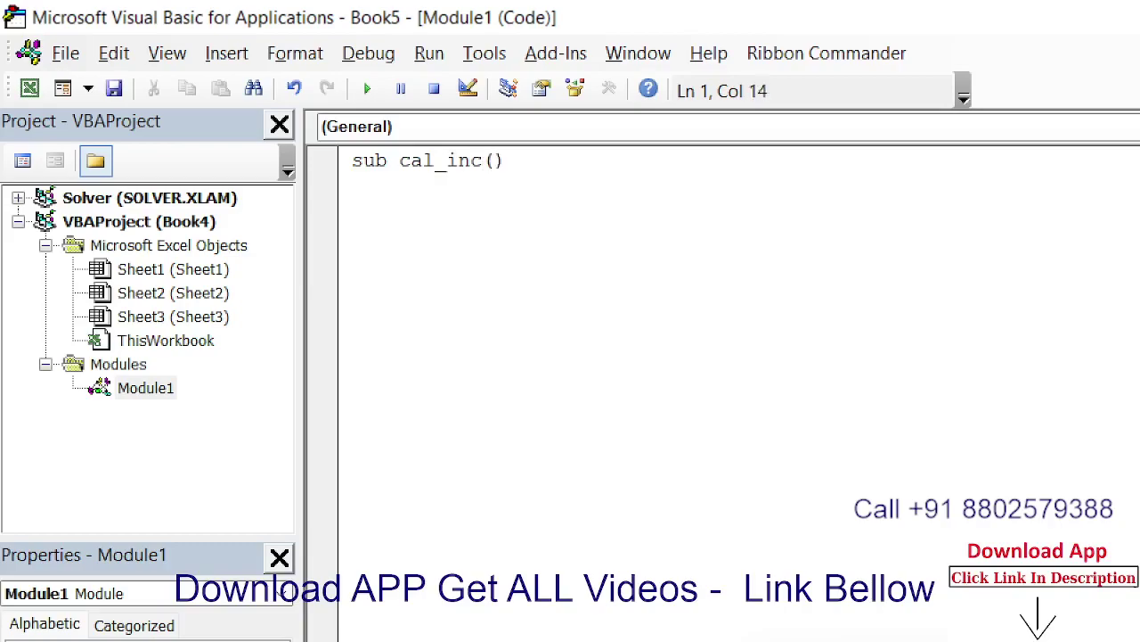
pyautogui.press('Return')
pyautogui.press('Return')
pyautogui.press('Return')
pyautogui.press('Return')
pyautogui.press('Return')
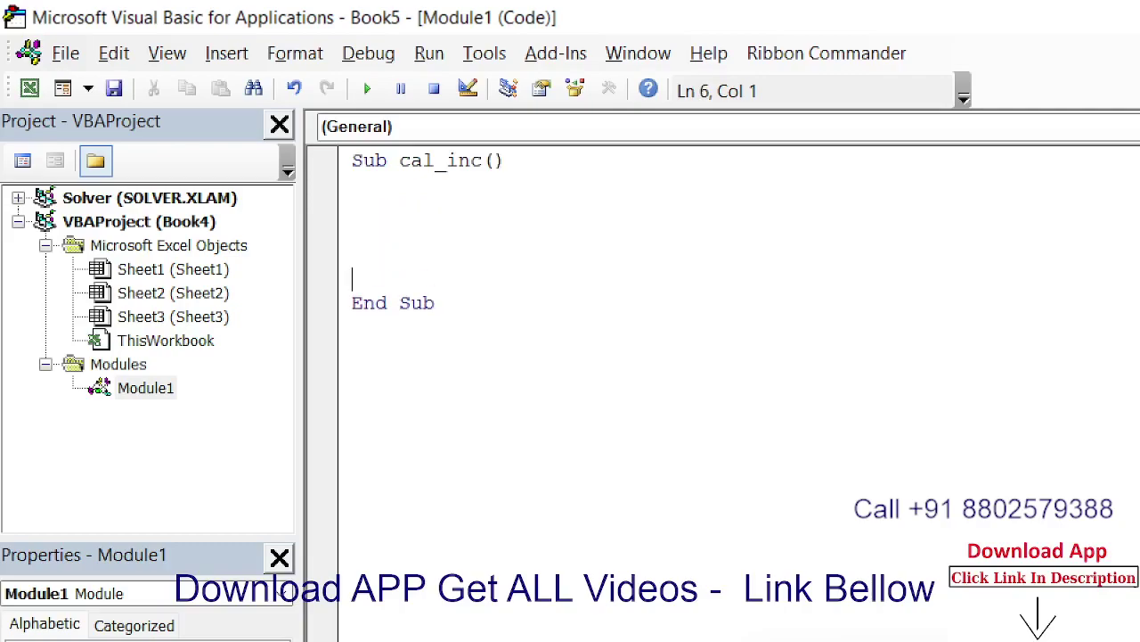
pyautogui.press('Up')
pyautogui.press('Up')
pyautogui.press('Up')
pyautogui.write('for ')
pyautogui.write('i =')
pyautogui.write(' 1 to')
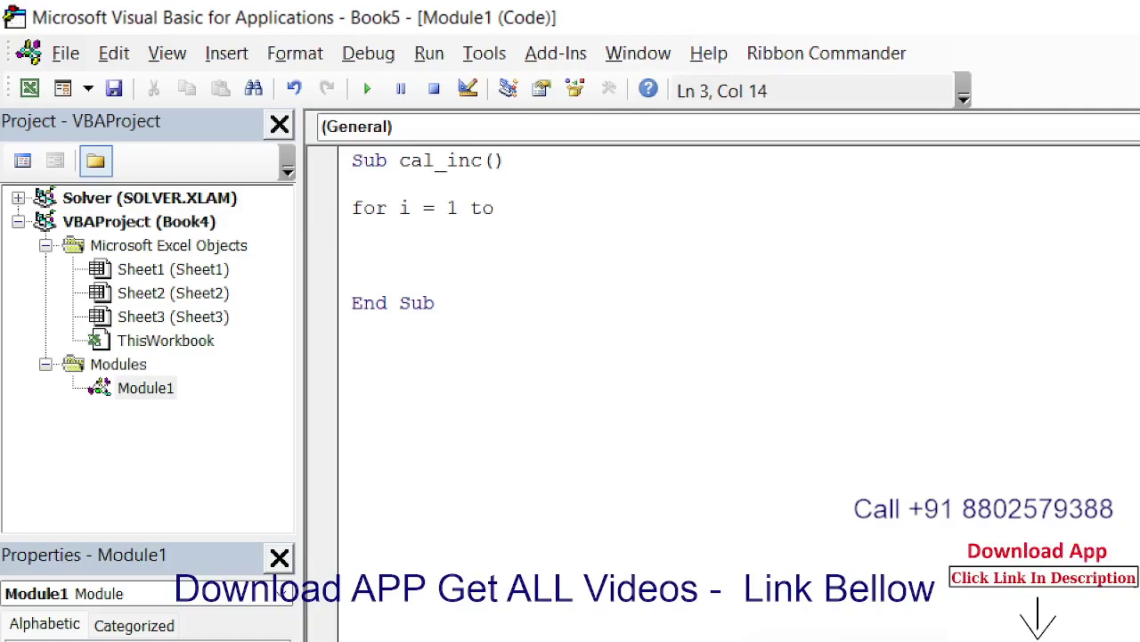
pyautogui.press('BackSpace')
pyautogui.press('BackSpace')
pyautogui.press('BackSpace')
pyautogui.press('BackSpace')
pyautogui.press('BackSpace')
pyautogui.press('BackSpace')
pyautogui.press('BackSpace')
pyautogui.press('BackSpace')
pyautogui.press('BackSpace')
pyautogui.press('BackSpace')
pyautogui.press('BackSpace')
pyautogui.press('BackSpace')
pyautogui.press('BackSpace')
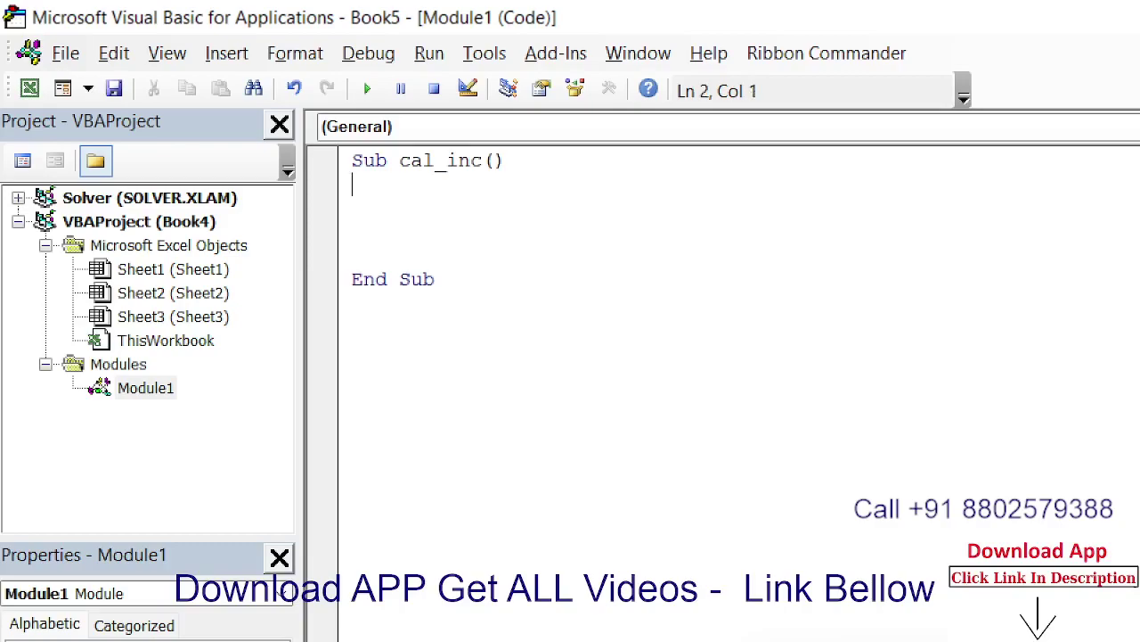
# Declare Dim r As Range inside cal_inc.
pyautogui.press('Return')
pyautogui.write('dim ')
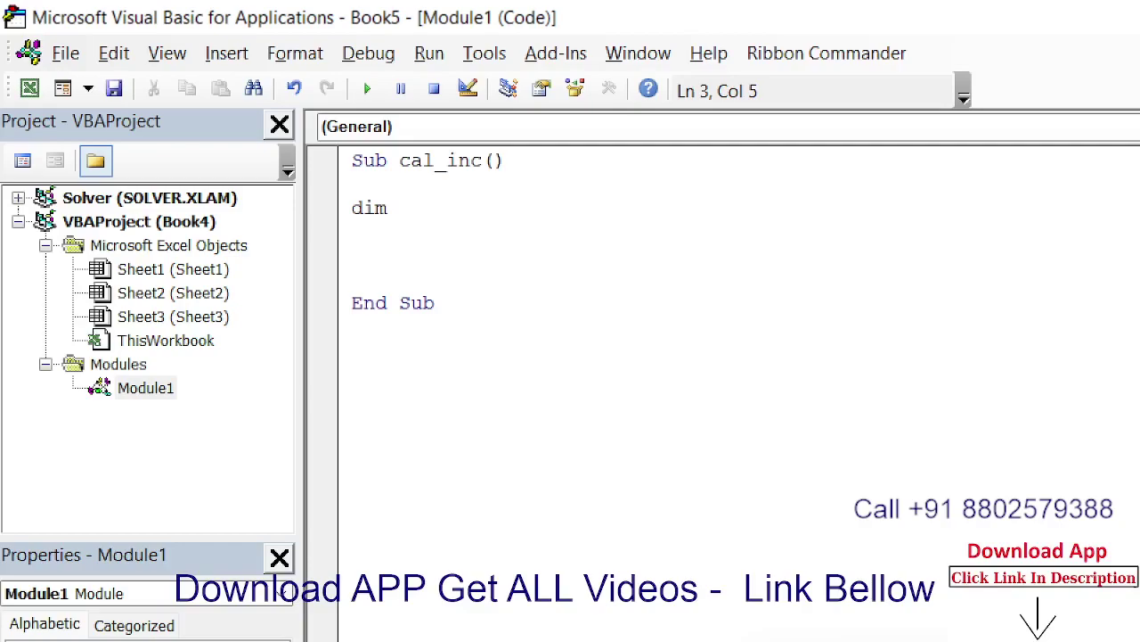
pyautogui.write('r as')
pyautogui.write(' ra')
pyautogui.press('Tab')
pyautogui.press('Return')
pyautogui.press('Return')
pyautogui.press('Return')
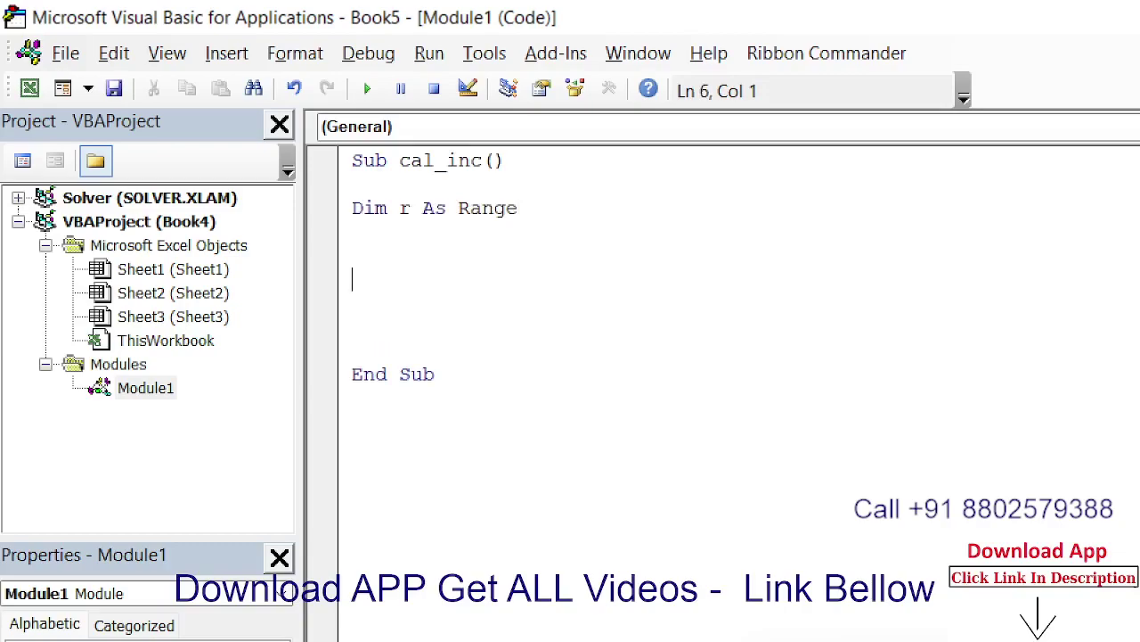
# Add a For Each r In Selection loop closed by Next i, beginning 'select r.v' inside.
pyautogui.write('for ea')
pyautogui.write('ch ')
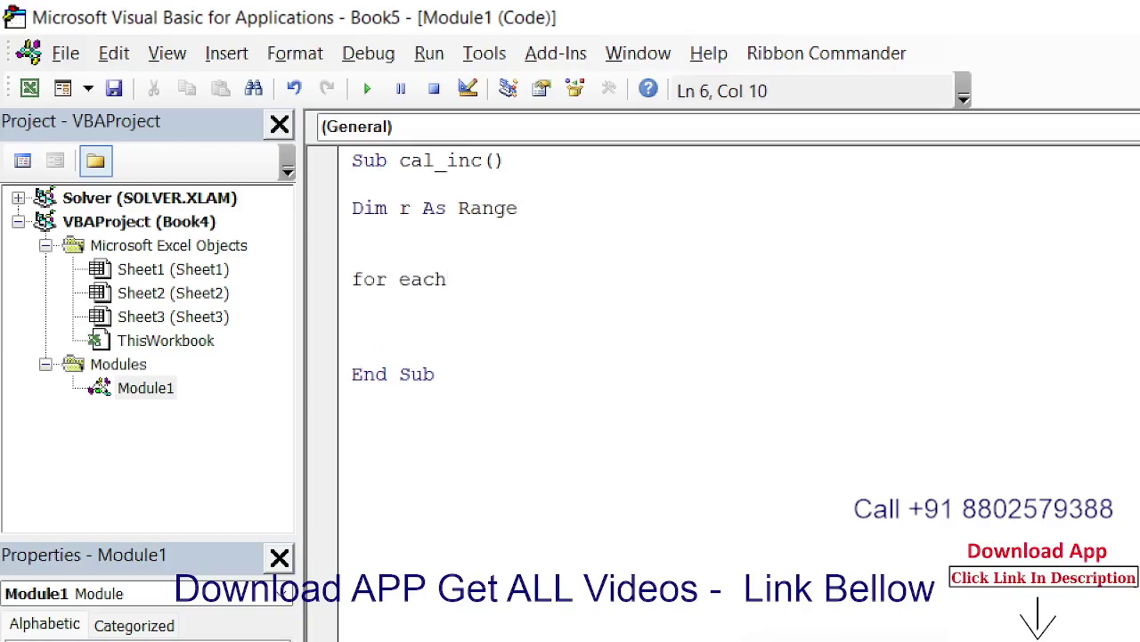
pyautogui.write('r in sel')
pyautogui.write('ectio')
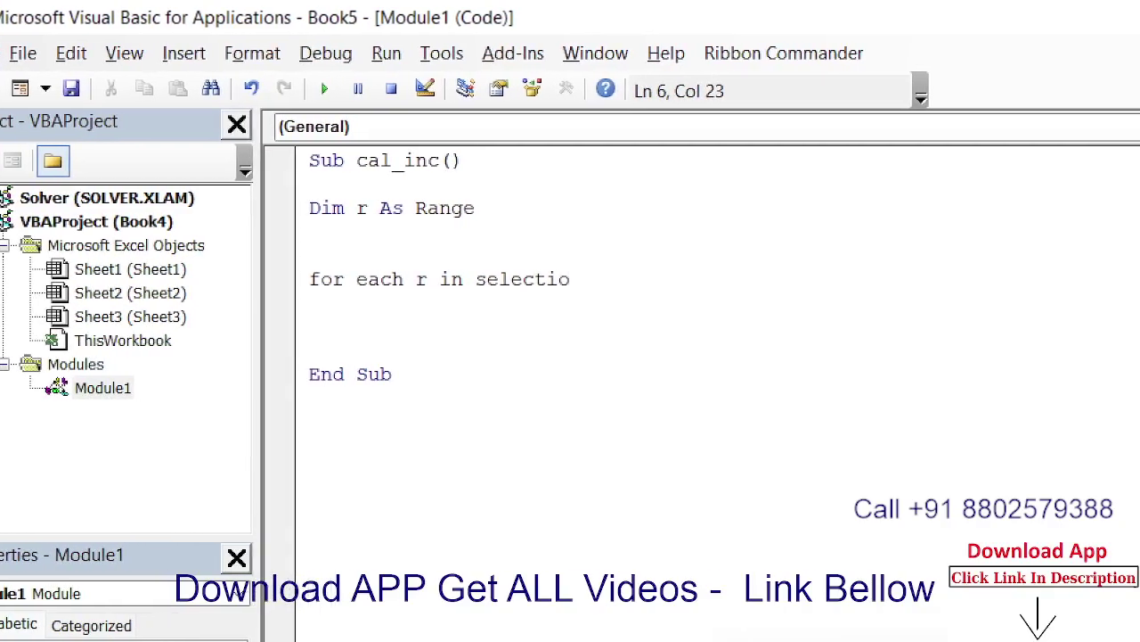
pyautogui.write('n')
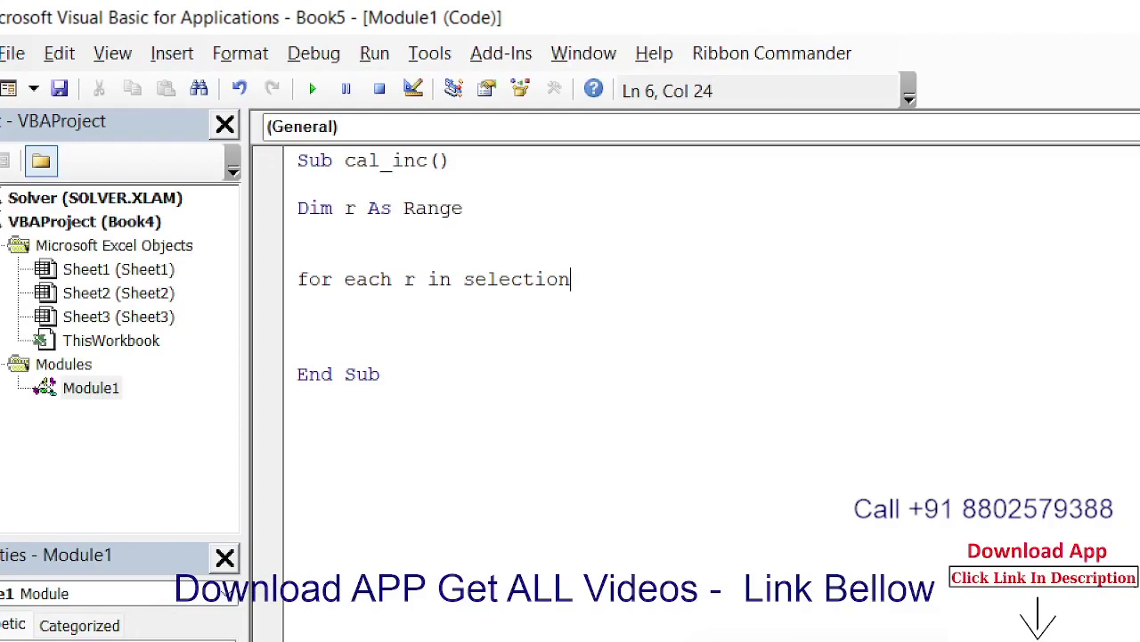
pyautogui.press('Return')
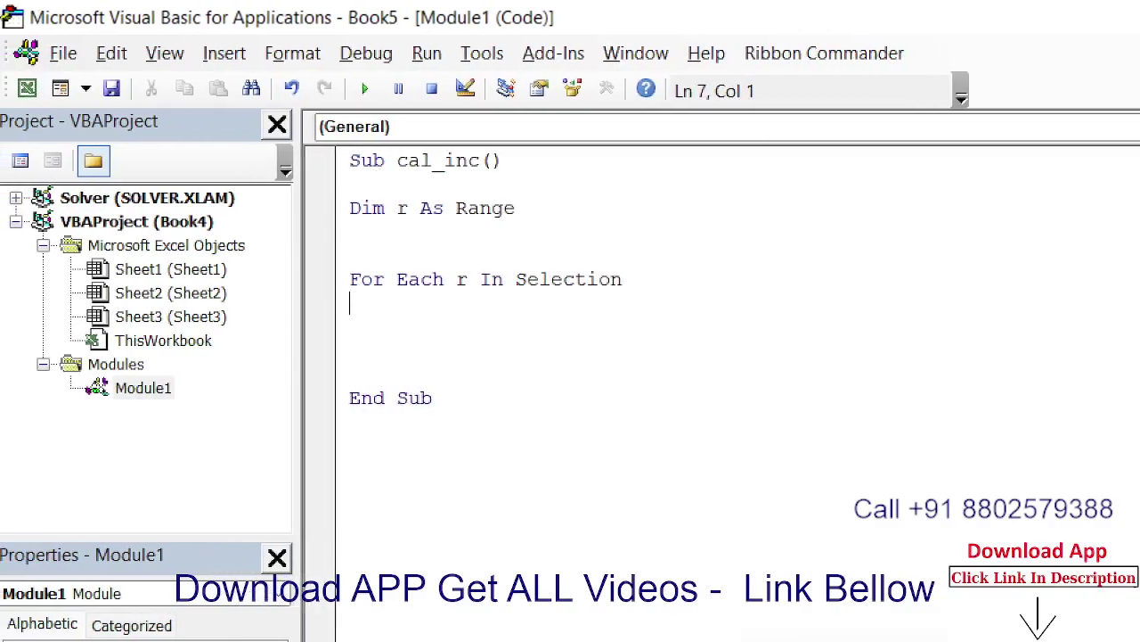
pyautogui.press('Return')
pyautogui.press('Return')
pyautogui.write('ne')
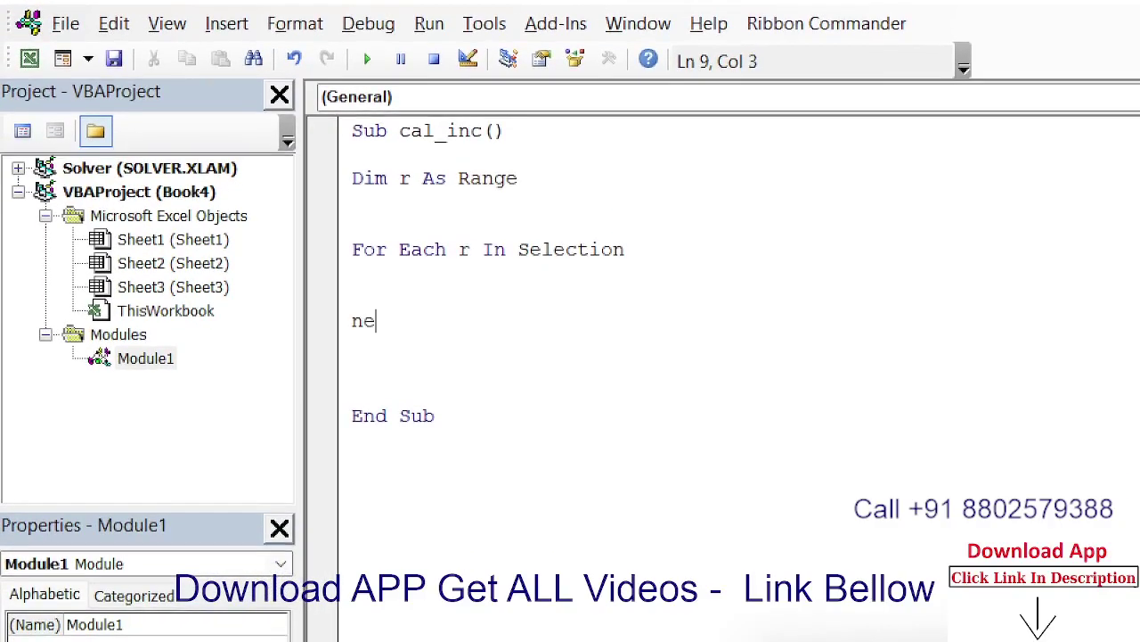
pyautogui.write('xt')
pyautogui.write(' i')
pyautogui.click(352, 297)
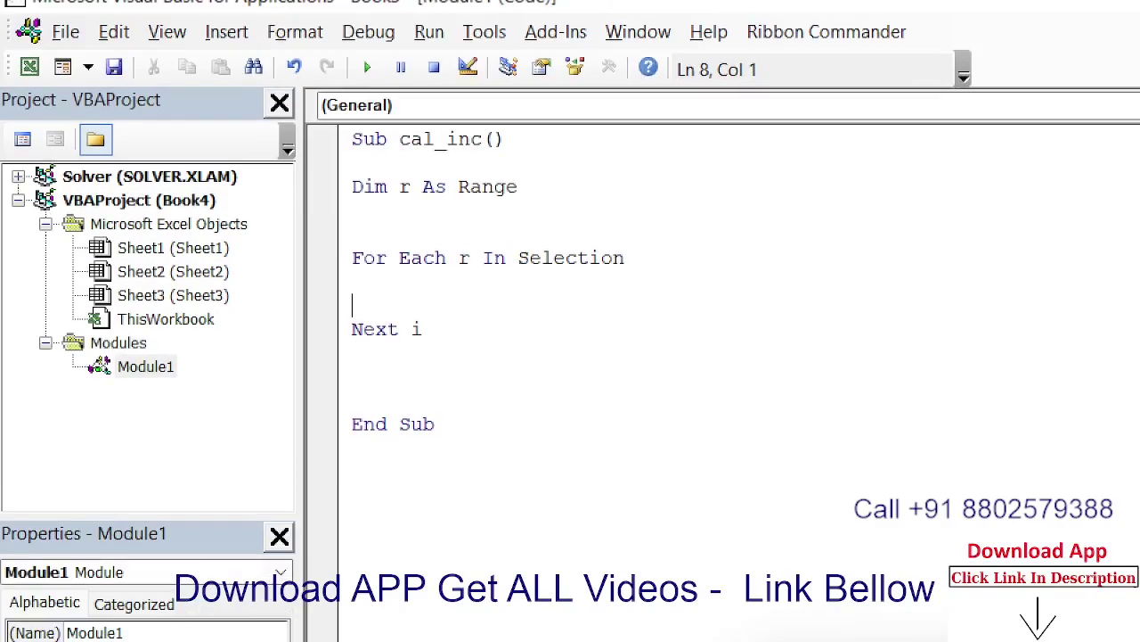
pyautogui.press('Return')
pyautogui.press('Return')
pyautogui.press('Up')
pyautogui.press('Up')
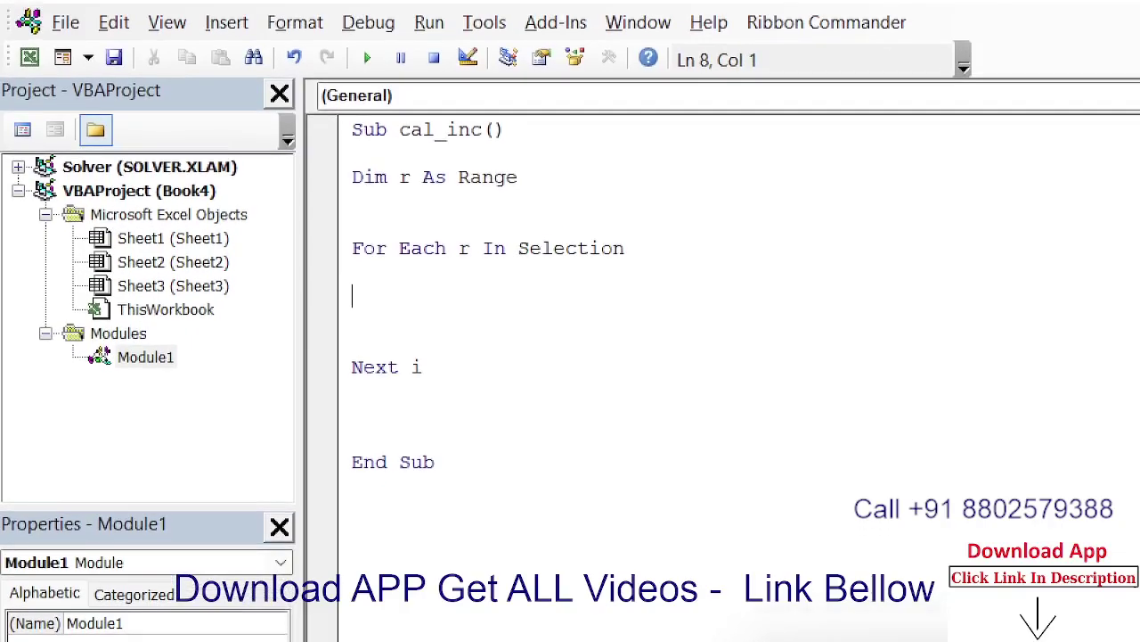
pyautogui.press('Up')
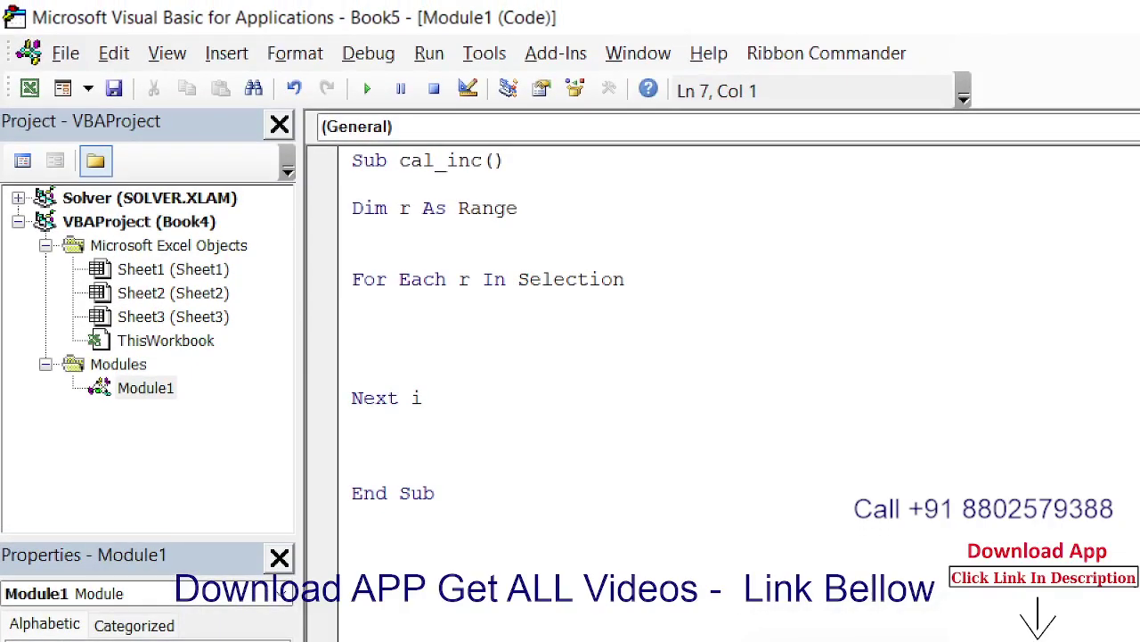
pyautogui.write('s')
pyautogui.write('ele')
pyautogui.write('ct')
pyautogui.write(' r.v')
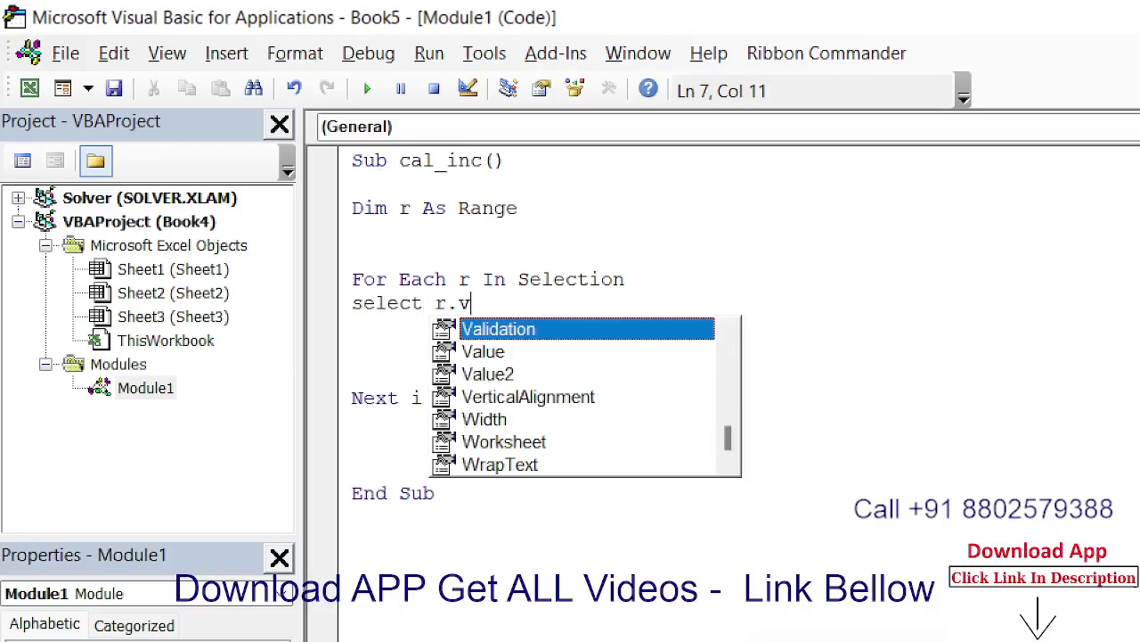
# Complete the loop's first line as Select Case r.Value and restore screen magnification to 100%.
pyautogui.press('Down')
pyautogui.press('Tab')
pyautogui.press('Return')
pyautogui.press('super+equal')
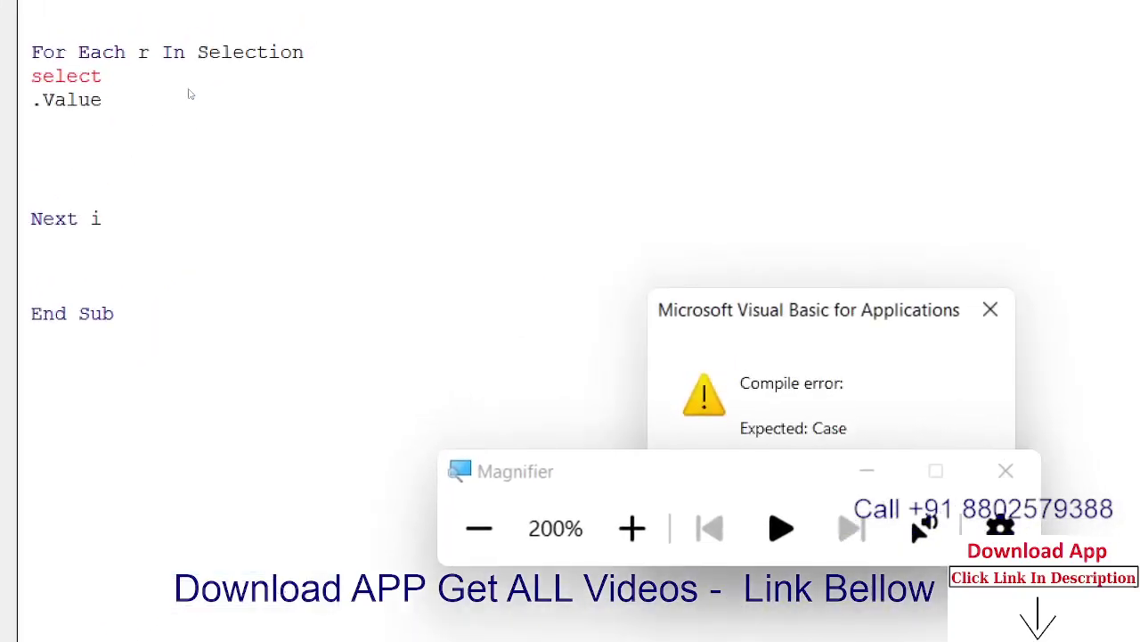
pyautogui.press('Return')
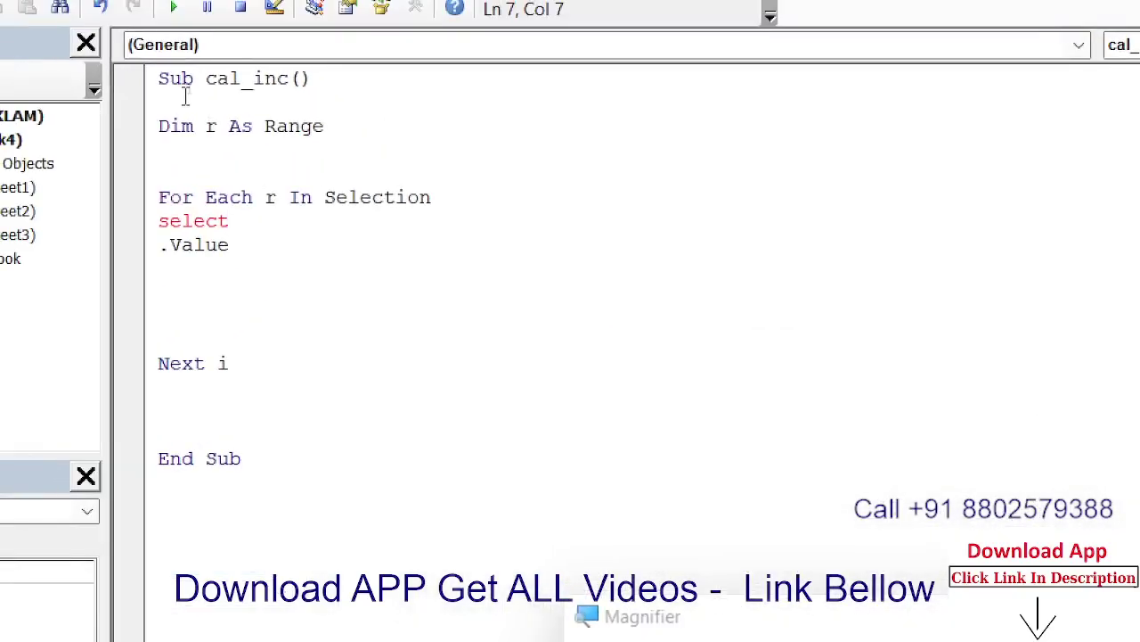
pyautogui.hotkey('ctrl', 'z')
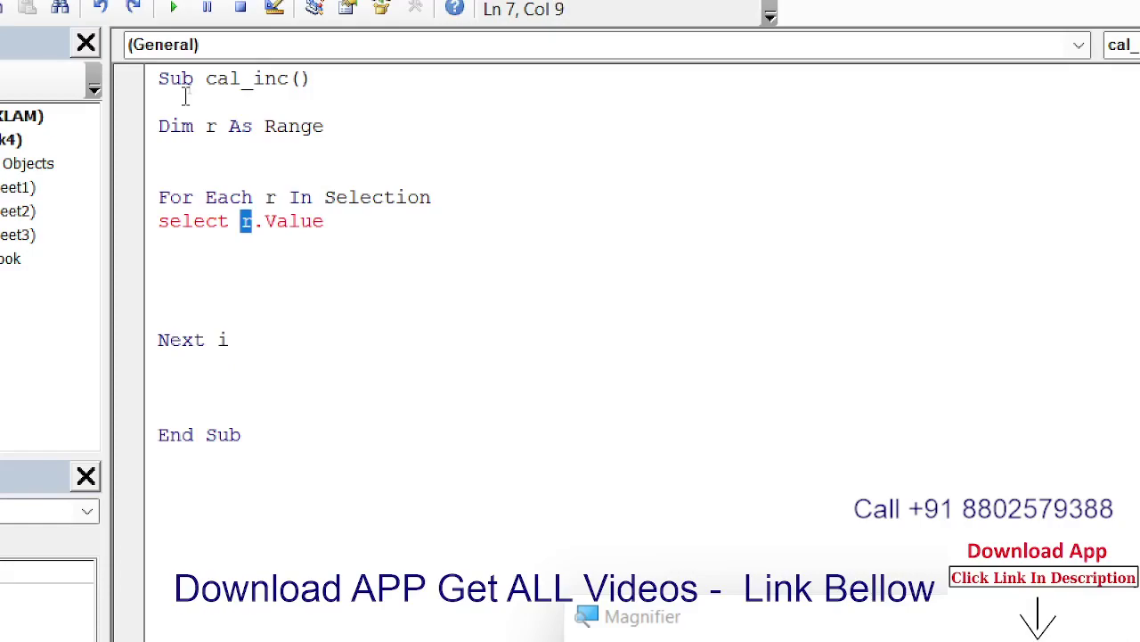
pyautogui.press('Down')
pyautogui.press('super+minus')
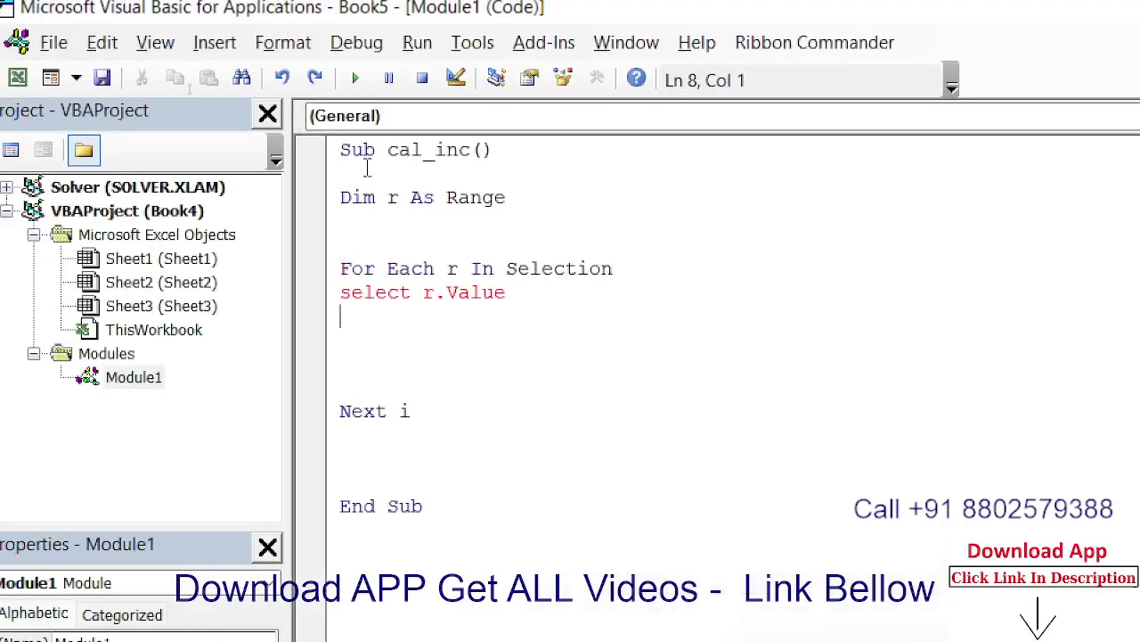
pyautogui.click(415, 293)
pyautogui.write('case')
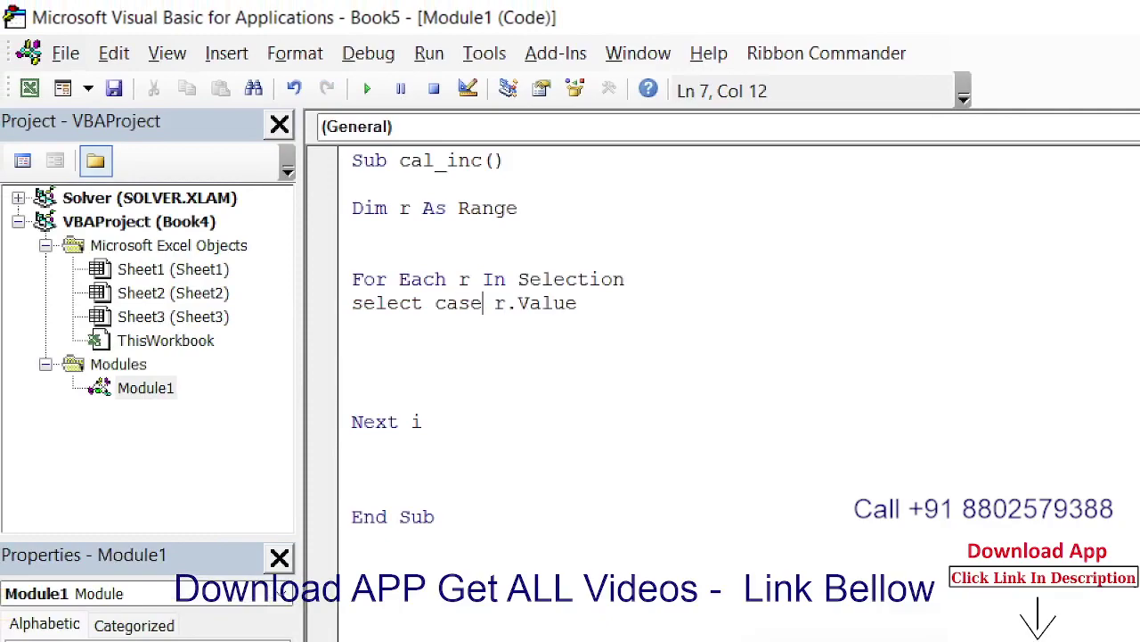
# Start a second declaration 'dim k' below Dim r As Range.
pyautogui.click(414, 376)
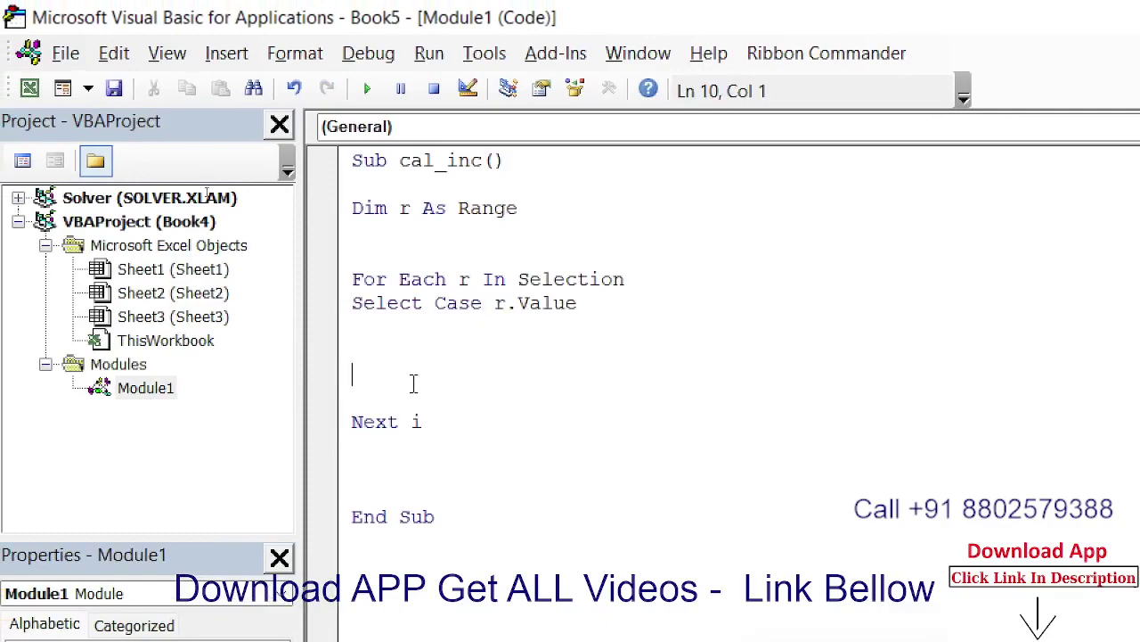
pyautogui.click(387, 234)
pyautogui.write('di')
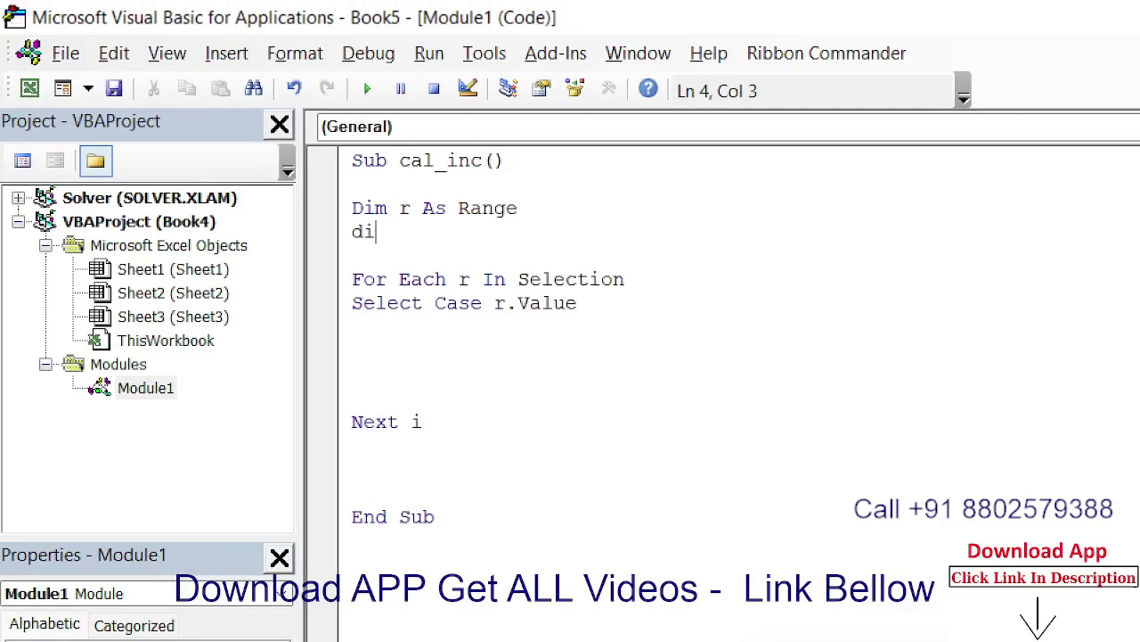
pyautogui.write('m ')
pyautogui.write('k')
# Correct the new declaration to Dim s As Long.
pyautogui.press('BackSpace')
pyautogui.press('BackSpace')
pyautogui.write('s as ')
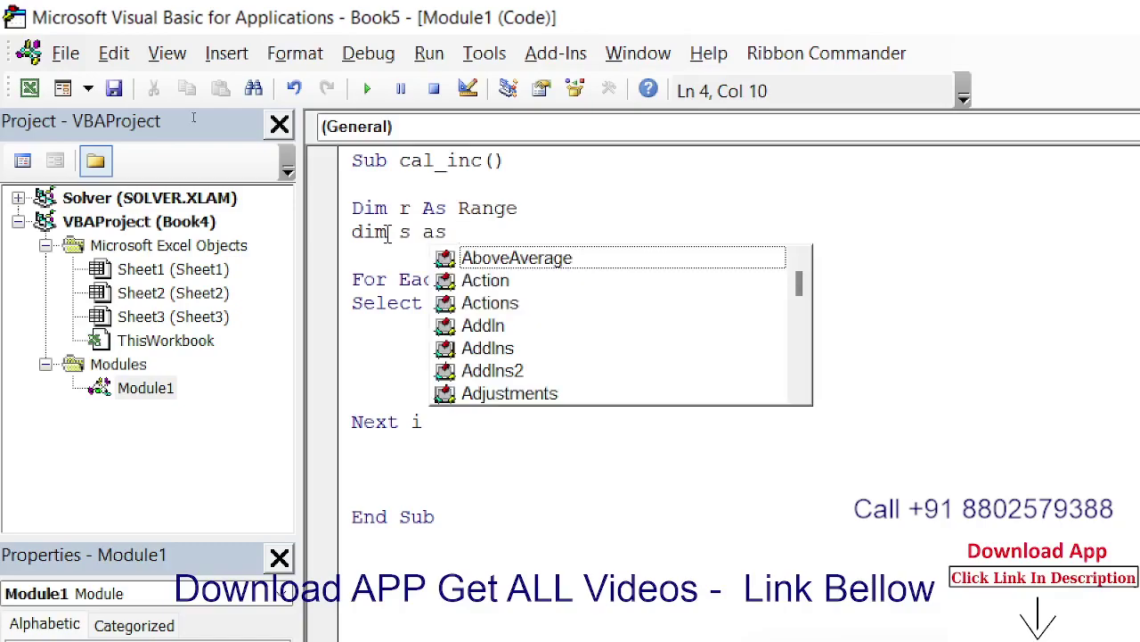
pyautogui.write('lo')
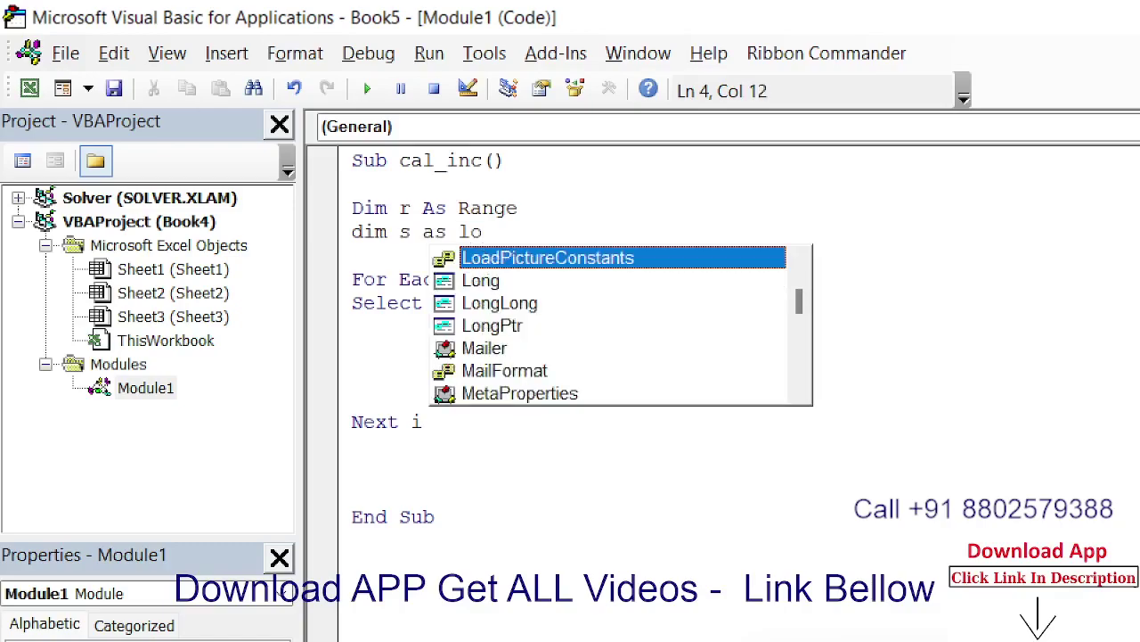
pyautogui.press('Down')
pyautogui.press('Down')
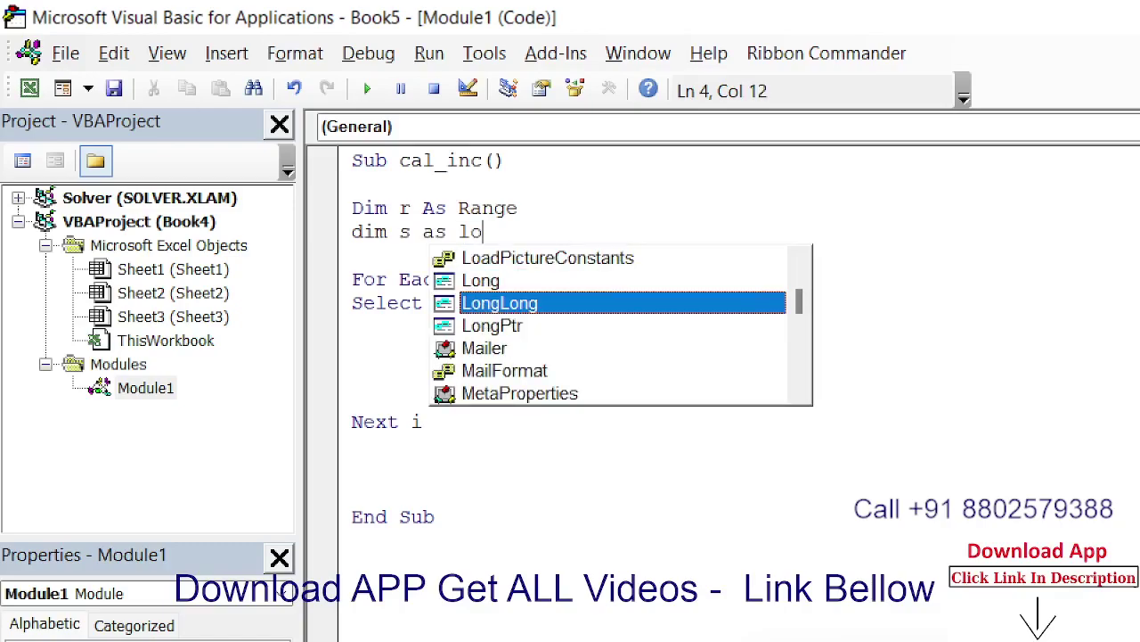
pyautogui.press('Up')
pyautogui.press('Tab')
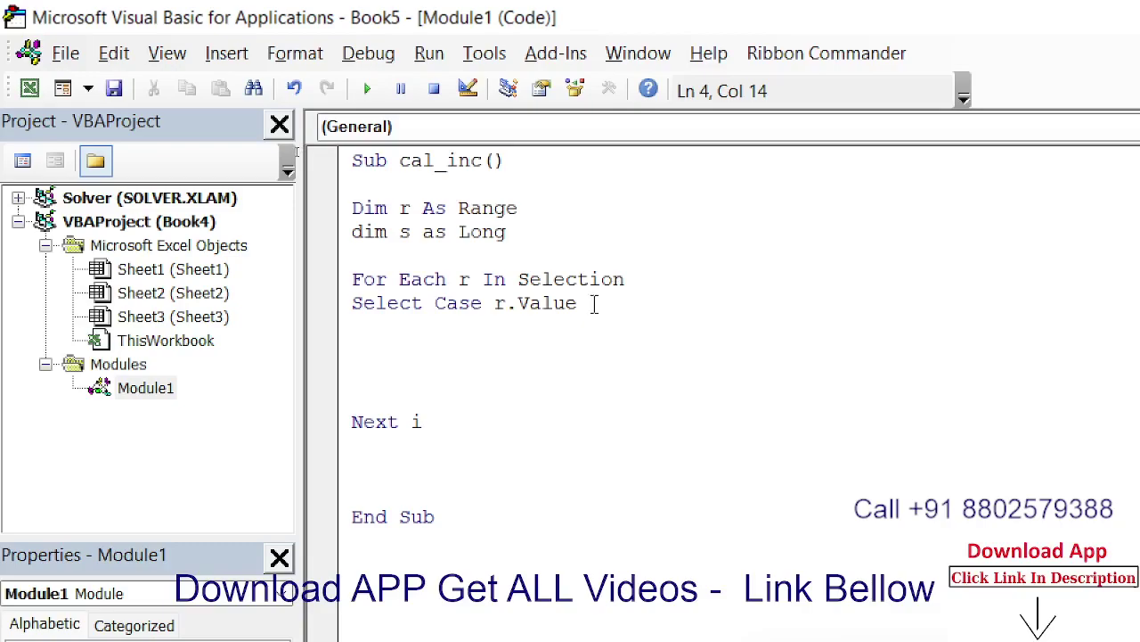
pyautogui.moveTo(594, 303); pyautogui.dragTo(612, 319)
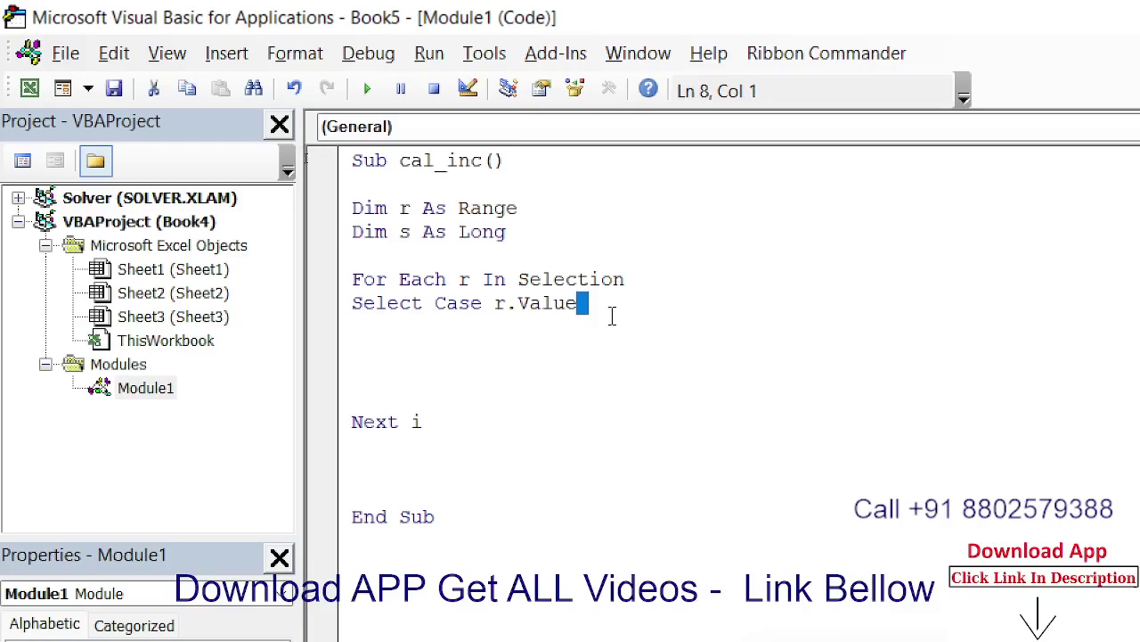
# Add the first branch under Select Case: Case 0 To 40 sets r = 500.
pyautogui.click(612, 318)
pyautogui.write('c')
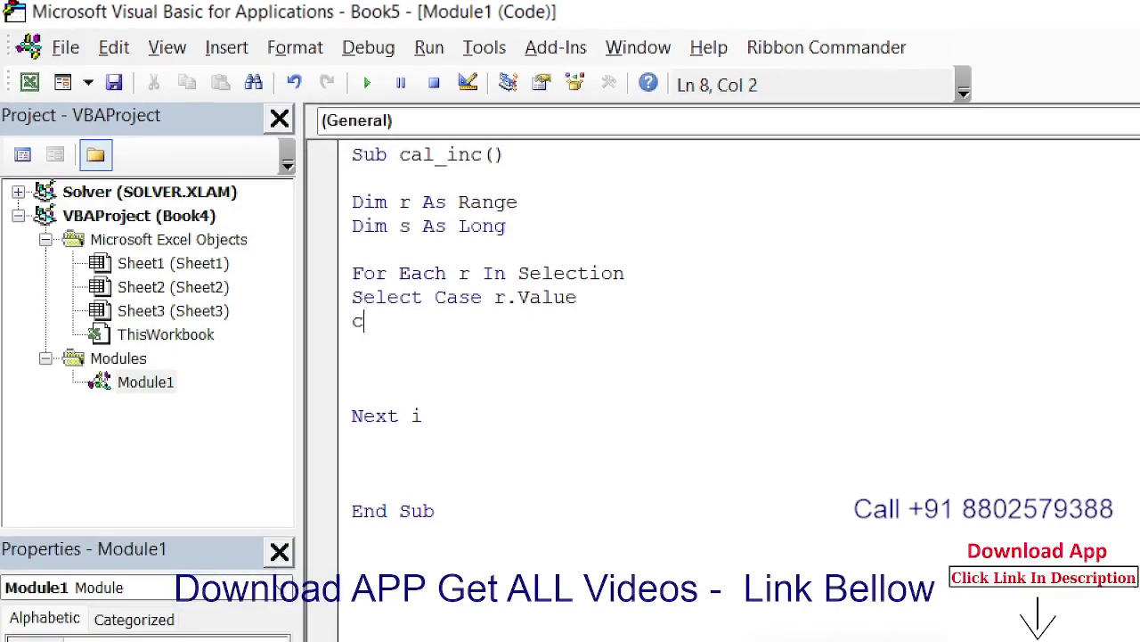
pyautogui.write('ase ')
pyautogui.write('0 to')
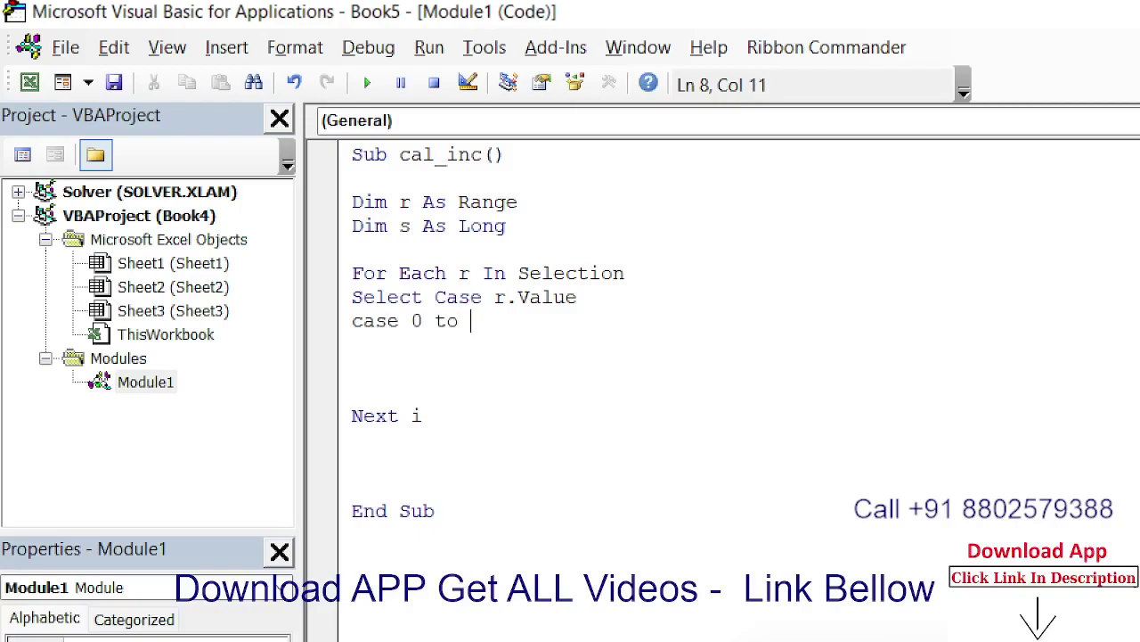
pyautogui.write(' 40')
pyautogui.press('Return')
pyautogui.write('r ')
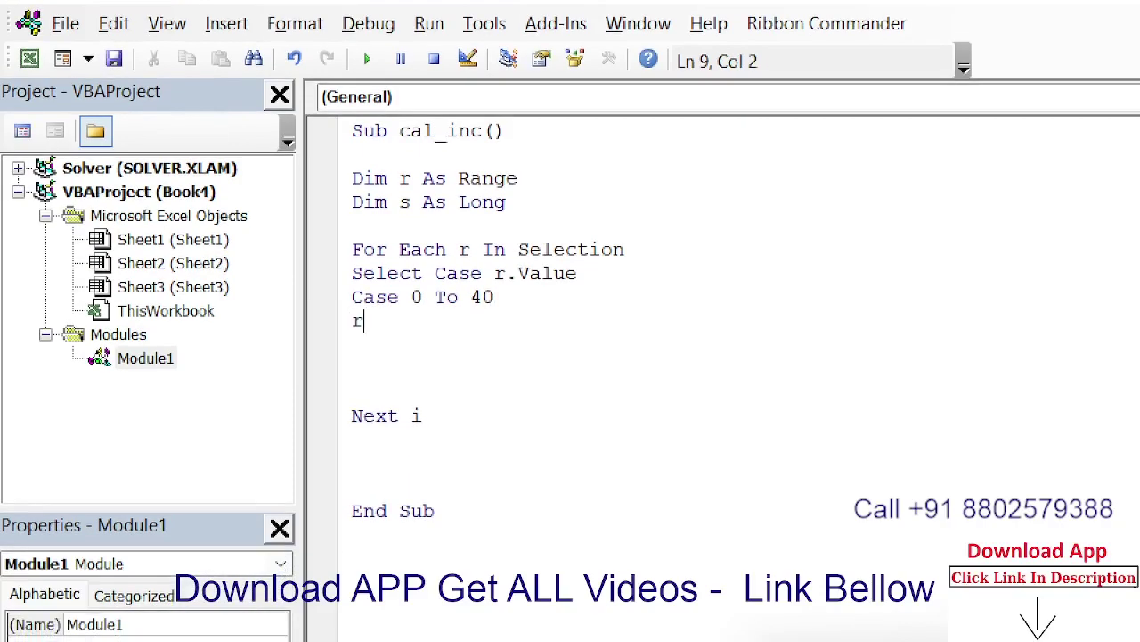
pyautogui.write('= 500')
pyautogui.press('Return')
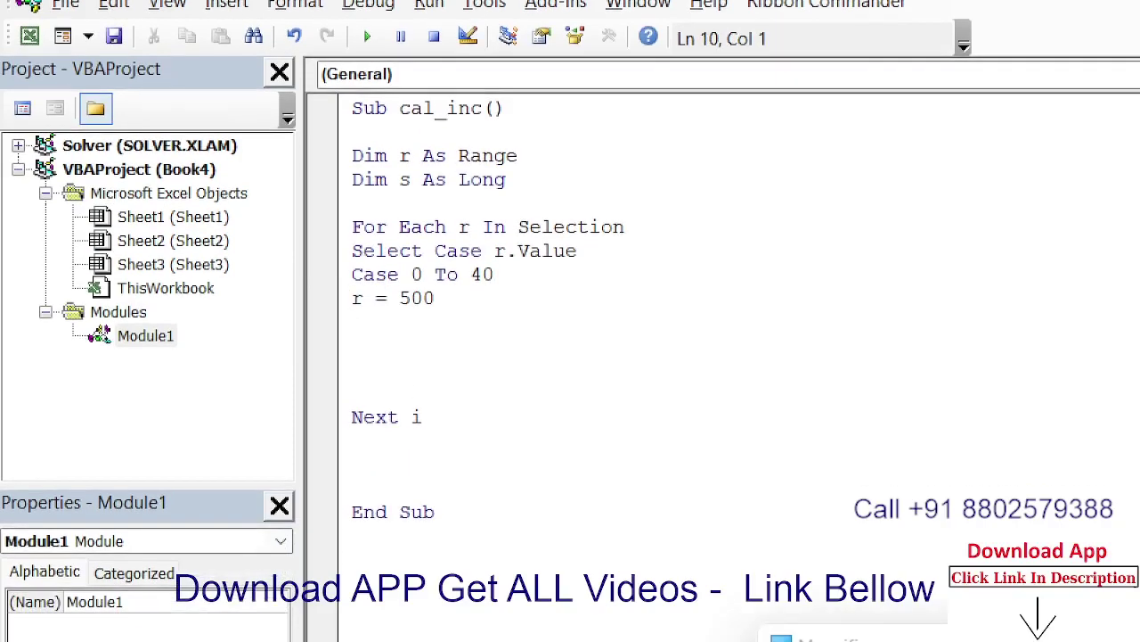
# Add the Case 41 To 80 branch setting r = 1000, correcting the mistyped range.
pyautogui.write('case ')
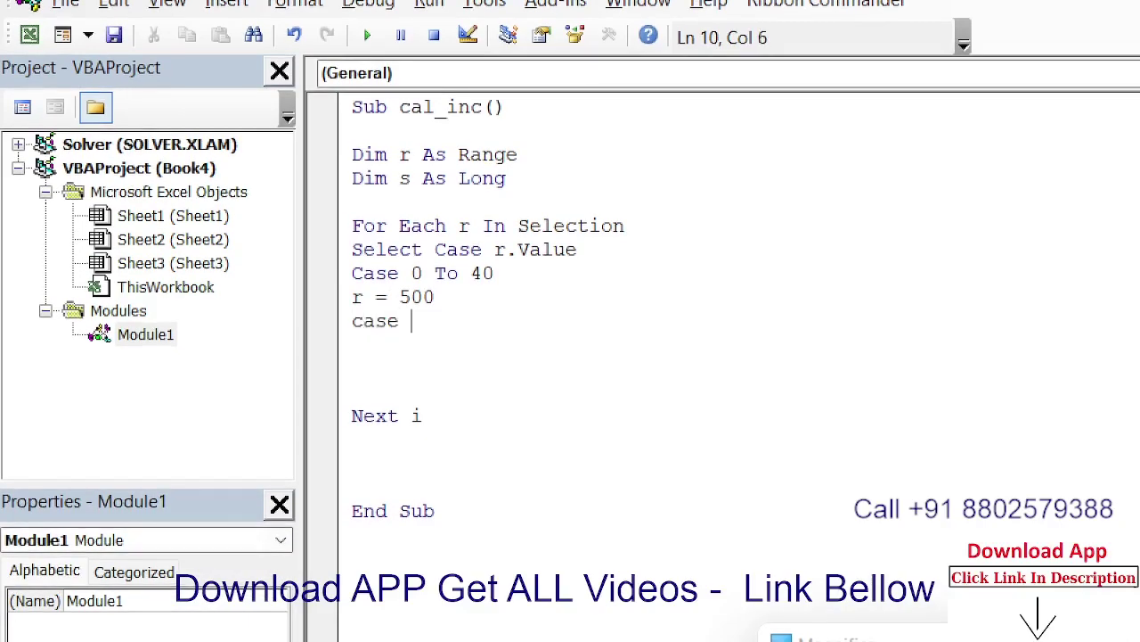
pyautogui.write('0 to ')
pyautogui.write('41')
pyautogui.press('Return')
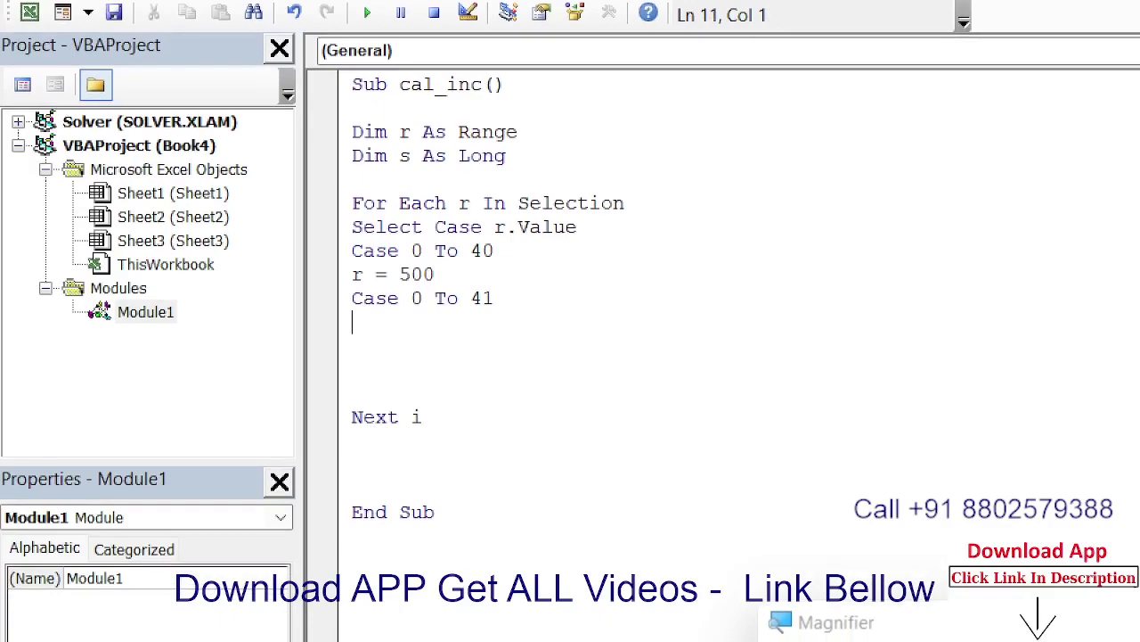
pyautogui.press('BackSpace')
pyautogui.press('BackSpace')
pyautogui.press('BackSpace')
pyautogui.press('BackSpace')
pyautogui.press('BackSpace')
pyautogui.press('BackSpace')
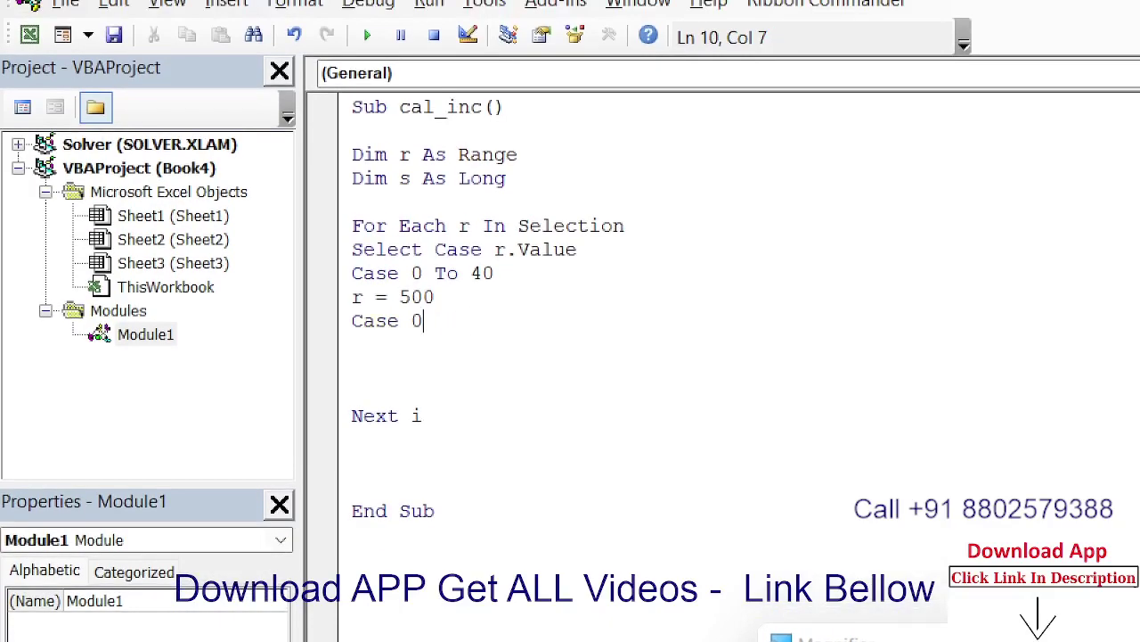
pyautogui.press('BackSpace')
pyautogui.write('4')
pyautogui.write('1 to ')
pyautogui.write('80')
pyautogui.press('Return')
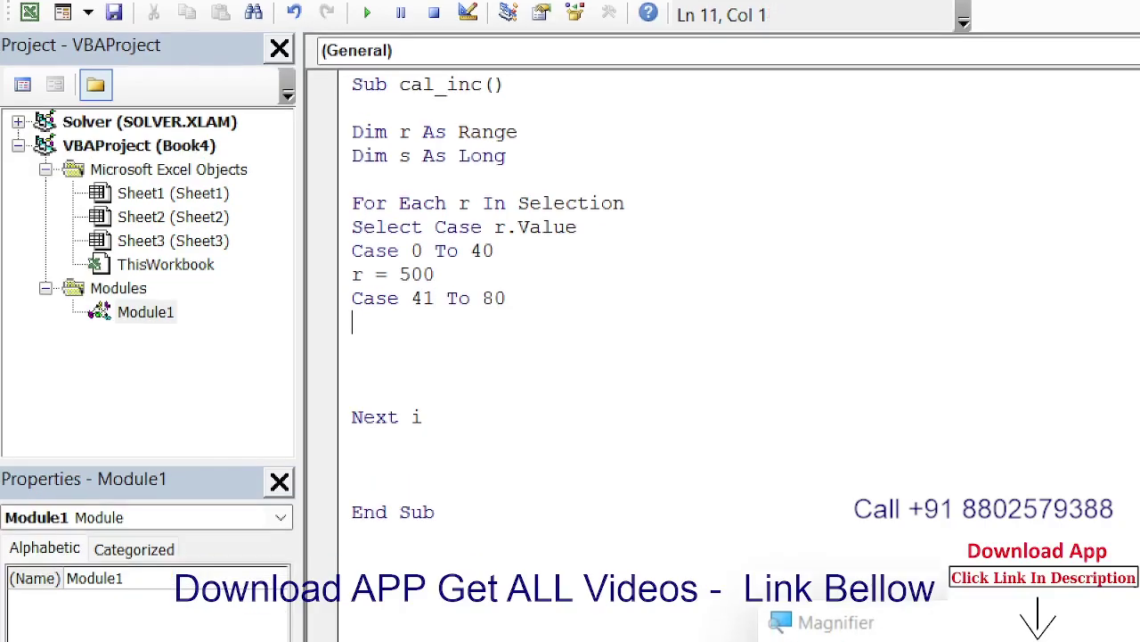
pyautogui.write('r ')
pyautogui.write('= ')
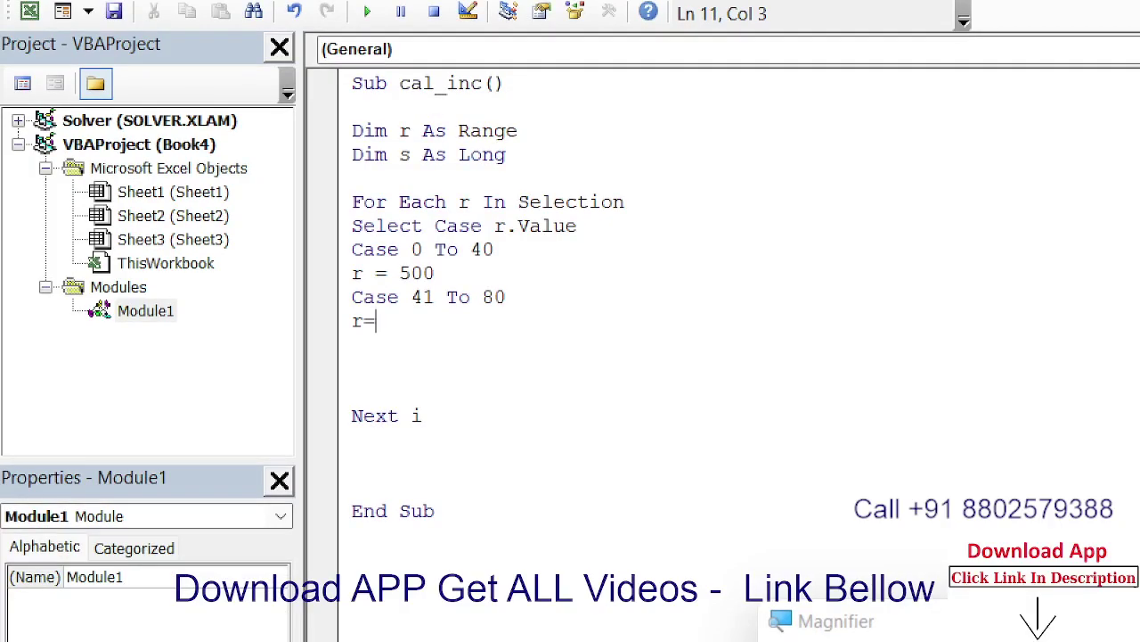
pyautogui.write('1000')
pyautogui.press('Return')
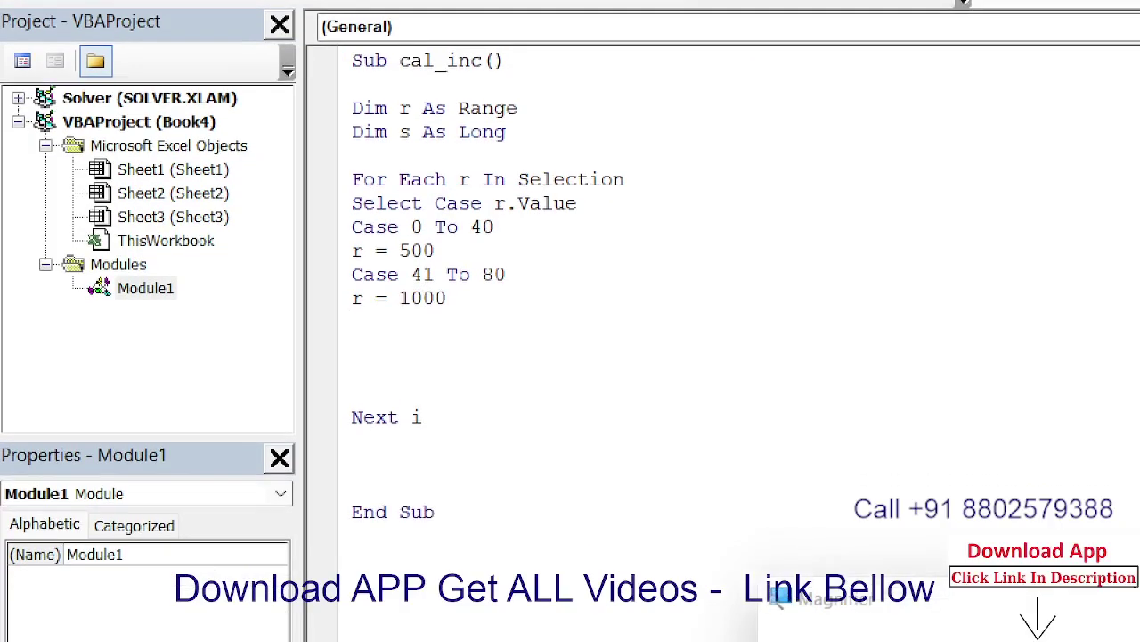
# Add the Case 81 To 100 branch setting r = 1500.
pyautogui.write('case ')
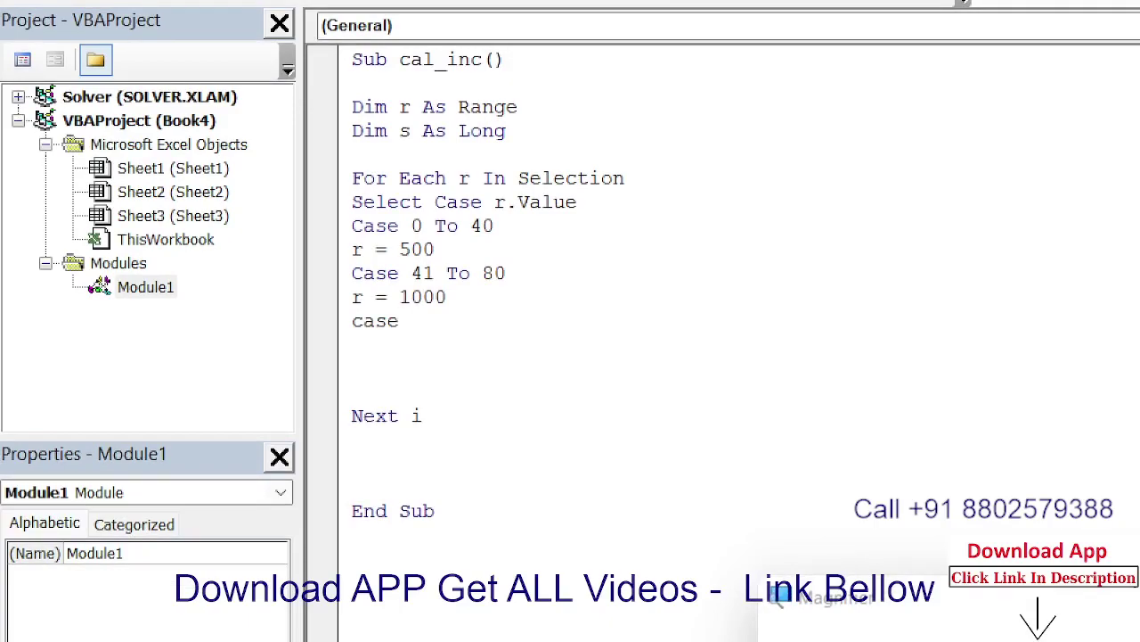
pyautogui.write('81 T')
pyautogui.write('o ')
pyautogui.write('100')
pyautogui.press('Return')
pyautogui.write('c')
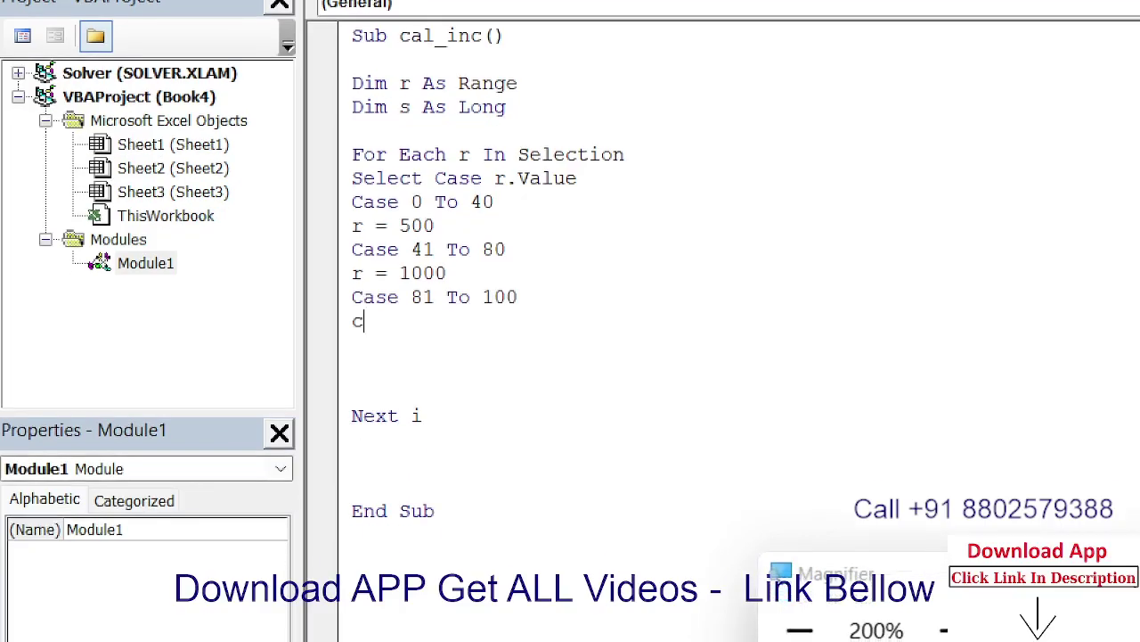
pyautogui.write('alse')
pyautogui.press('BackSpace')
pyautogui.press('BackSpace')
pyautogui.press('BackSpace')
pyautogui.write('se')
pyautogui.press('BackSpace')
pyautogui.press('BackSpace')
pyautogui.press('BackSpace')
pyautogui.press('BackSpace')
pyautogui.write('r ')
pyautogui.write('= ')
pyautogui.write('1500')
pyautogui.press('Return')
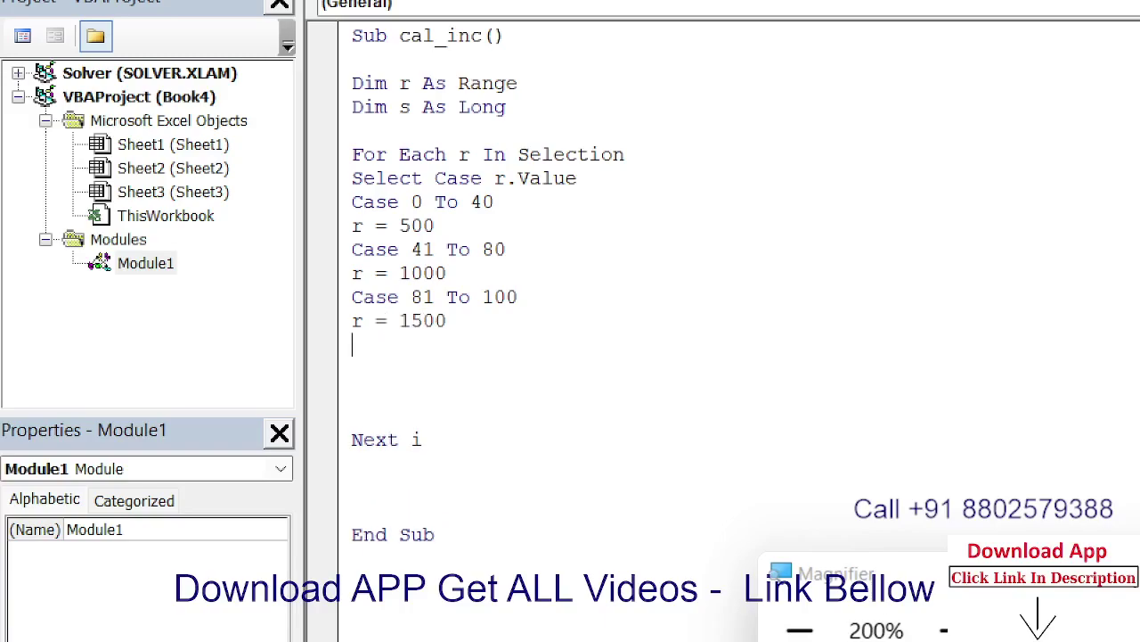
# Add the Case Is > 100 branch setting r = 5000, then close with End Select.
pyautogui.write('case ')
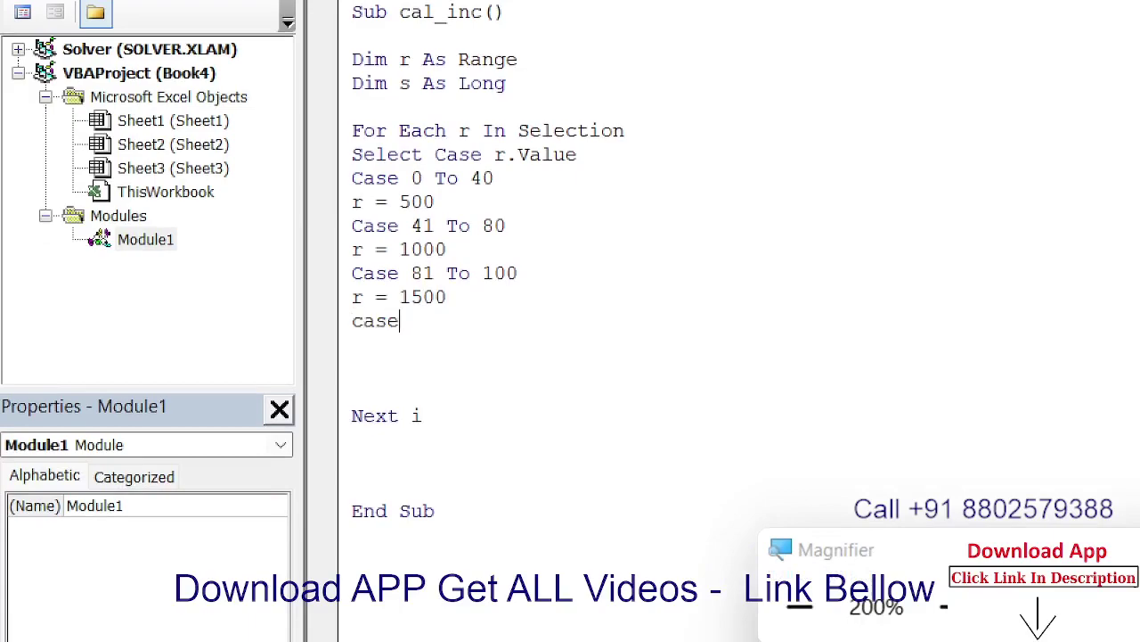
pyautogui.write('>10')
pyautogui.write('0')
pyautogui.press('Return')
pyautogui.write('r')
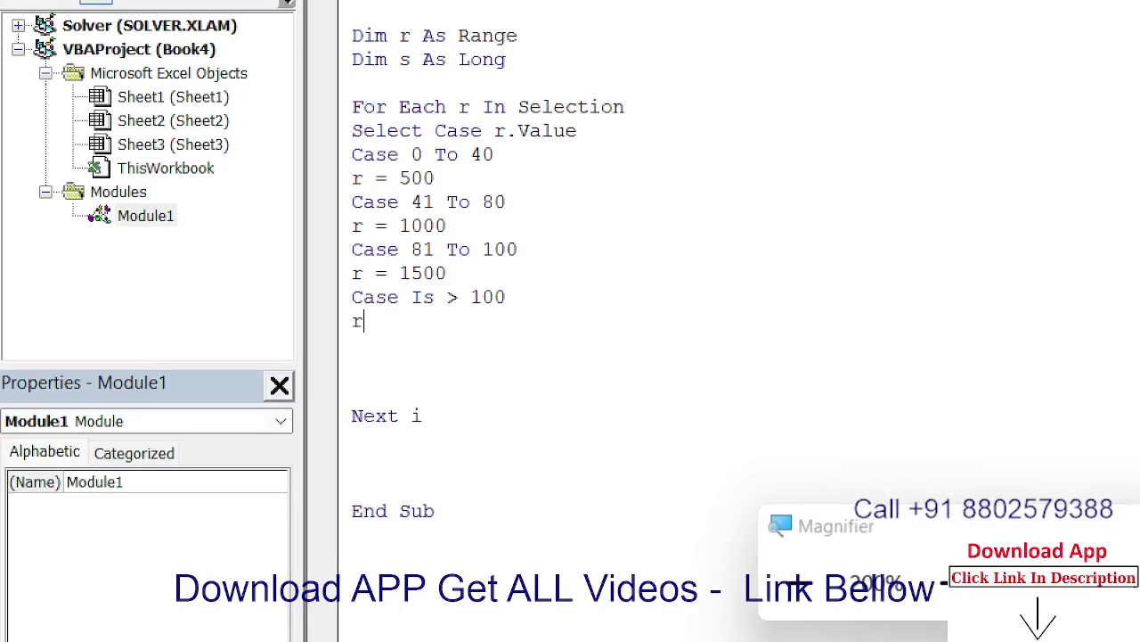
pyautogui.write(' =')
pyautogui.write('5000')
pyautogui.press('Return')
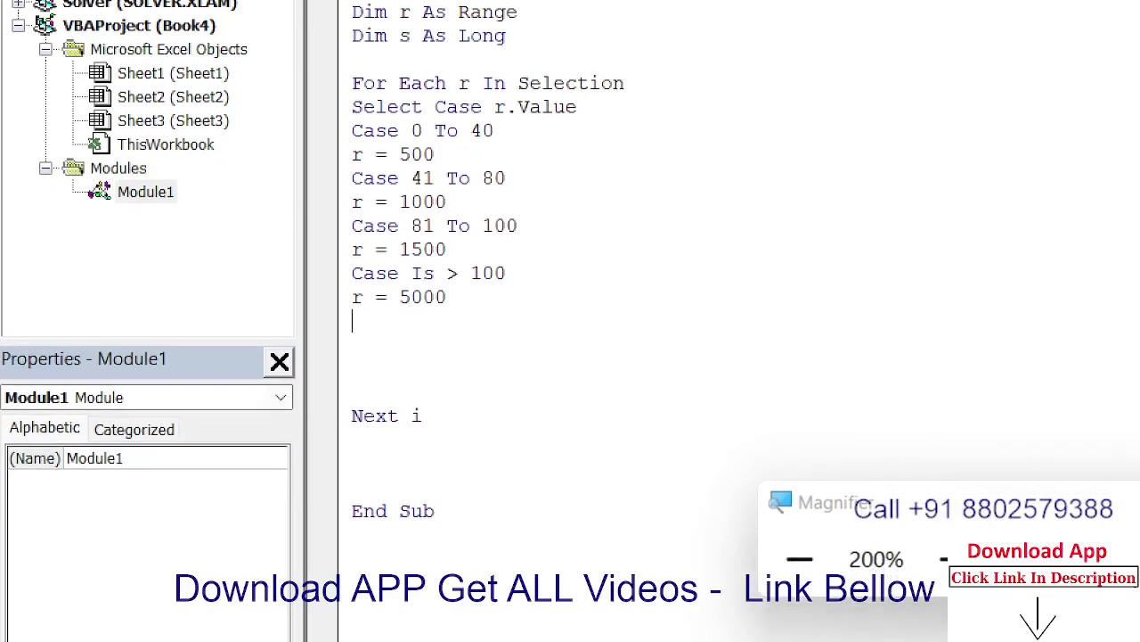
pyautogui.write('end ')
pyautogui.write('select')
pyautogui.press('Return')
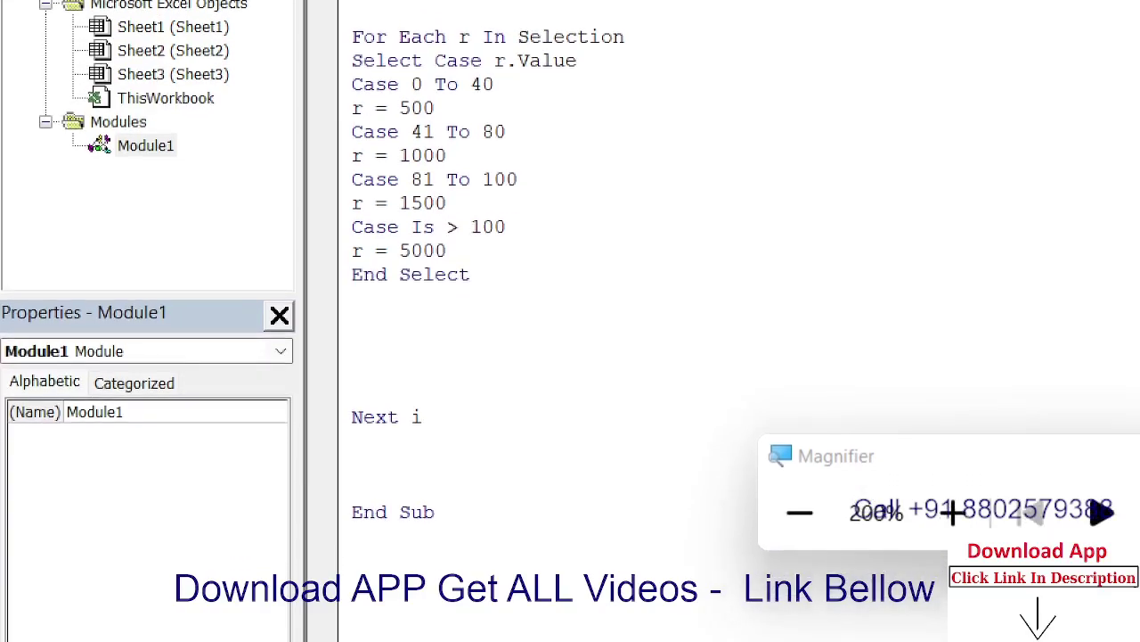
# Add the line r.Offset(0, 2).Value = r below End Select.
pyautogui.write('r.o')
pyautogui.press('Tab')
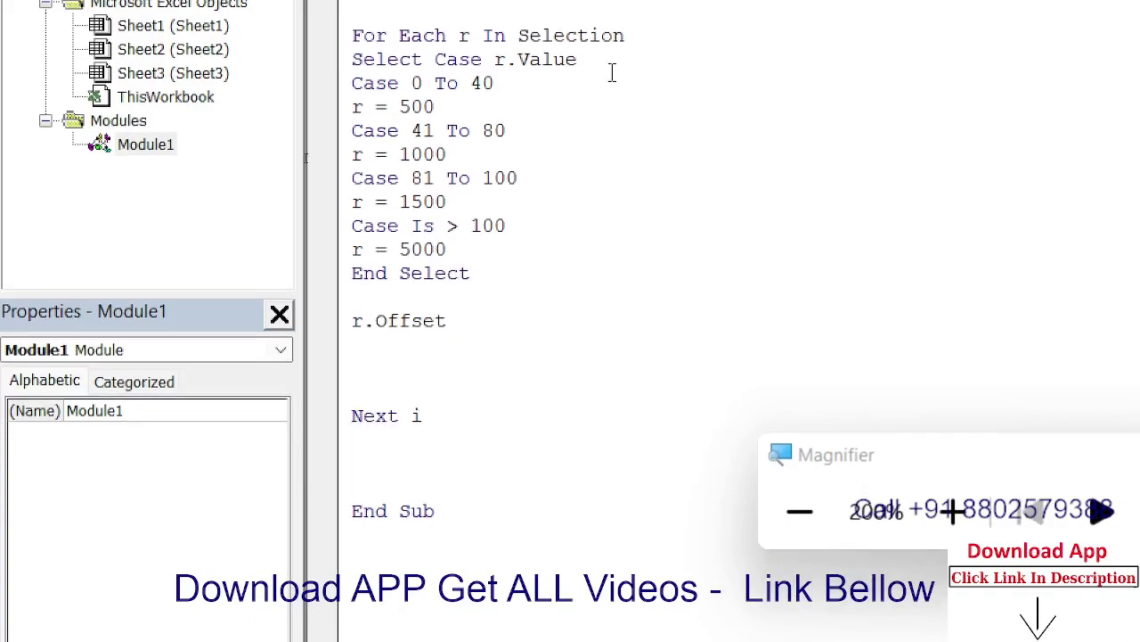
pyautogui.write('(0')
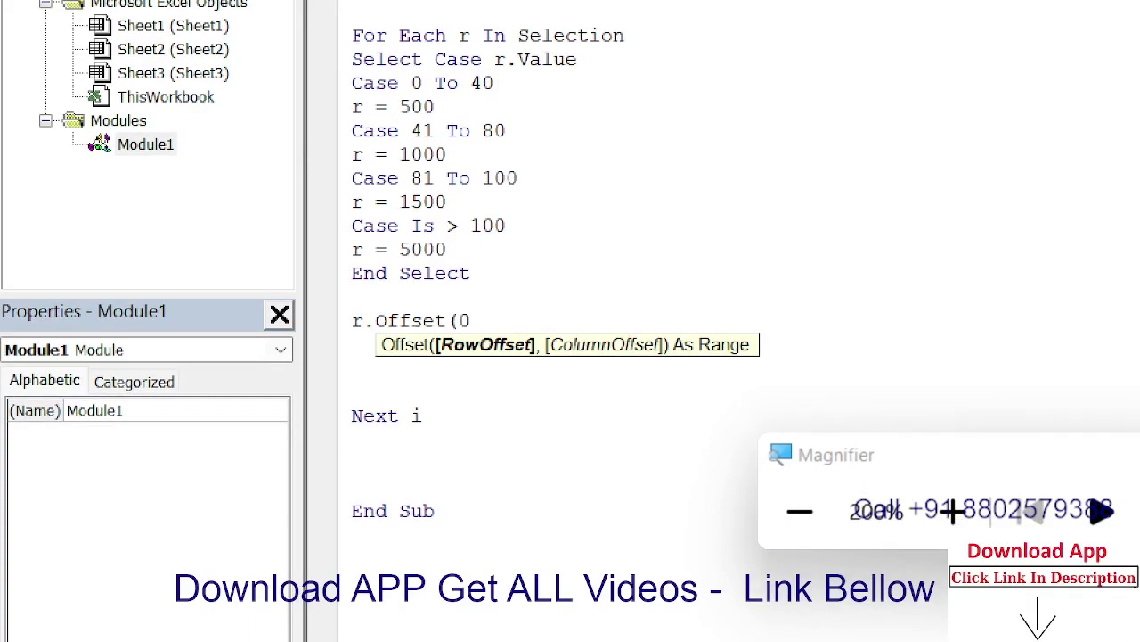
pyautogui.write(',2')
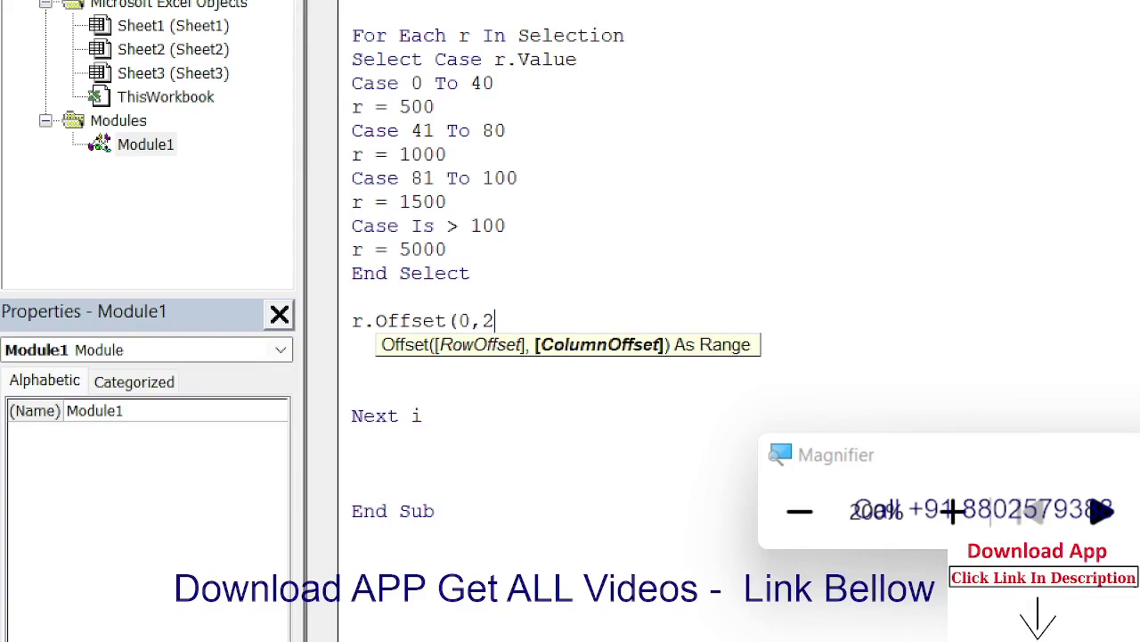
pyautogui.write(').v')
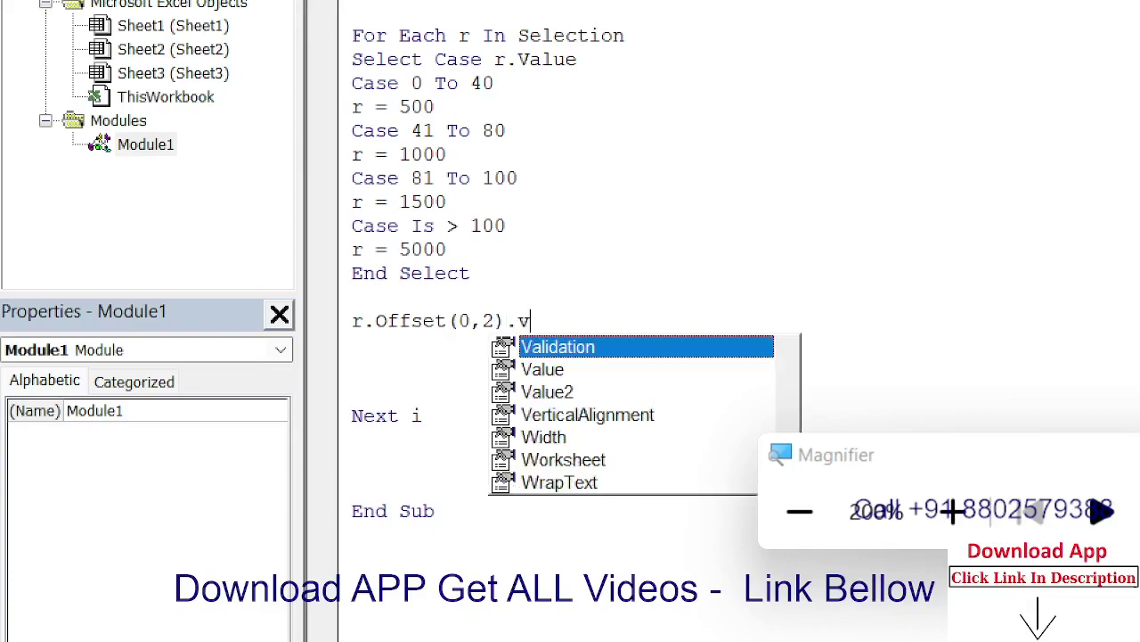
pyautogui.press('Down')
pyautogui.press('Tab')
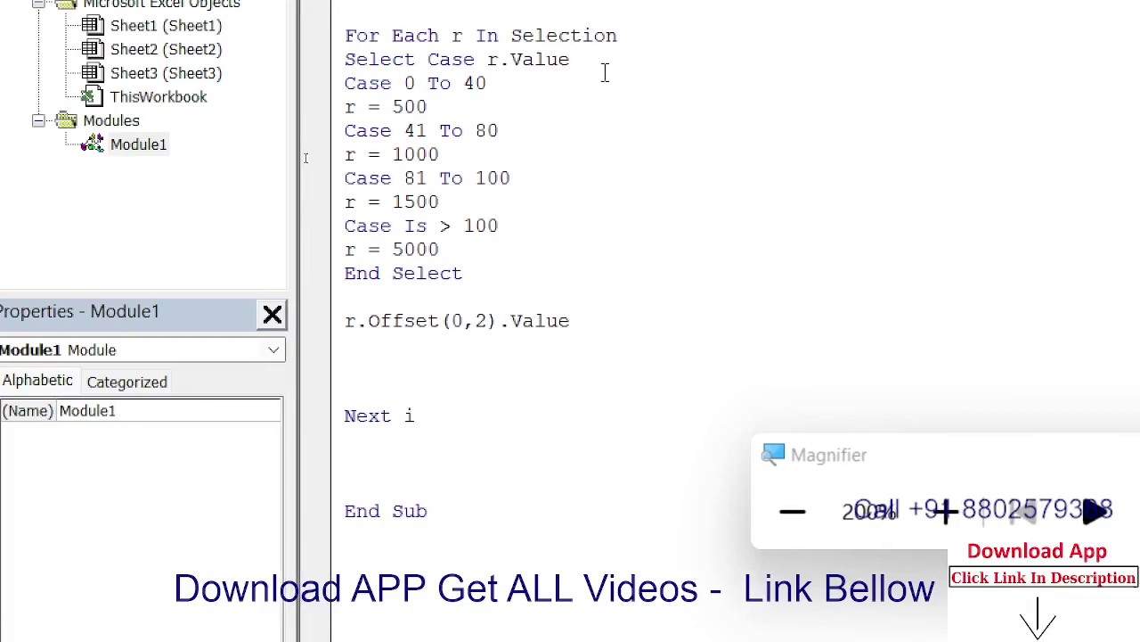
pyautogui.write('= r')
pyautogui.press('Return')
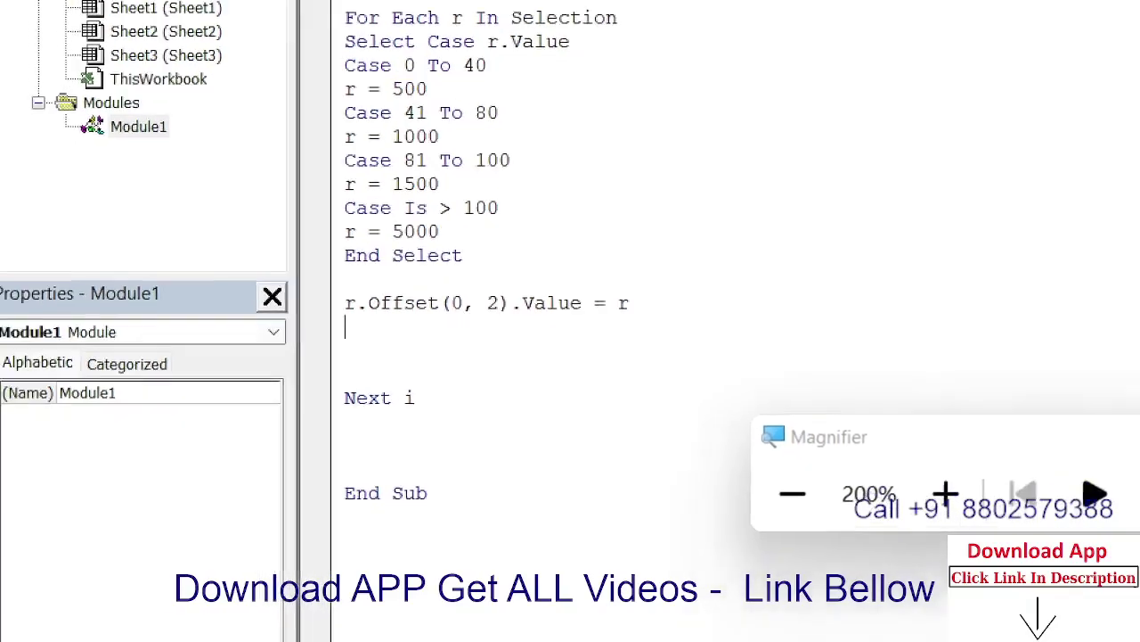
pyautogui.click(505, 107)
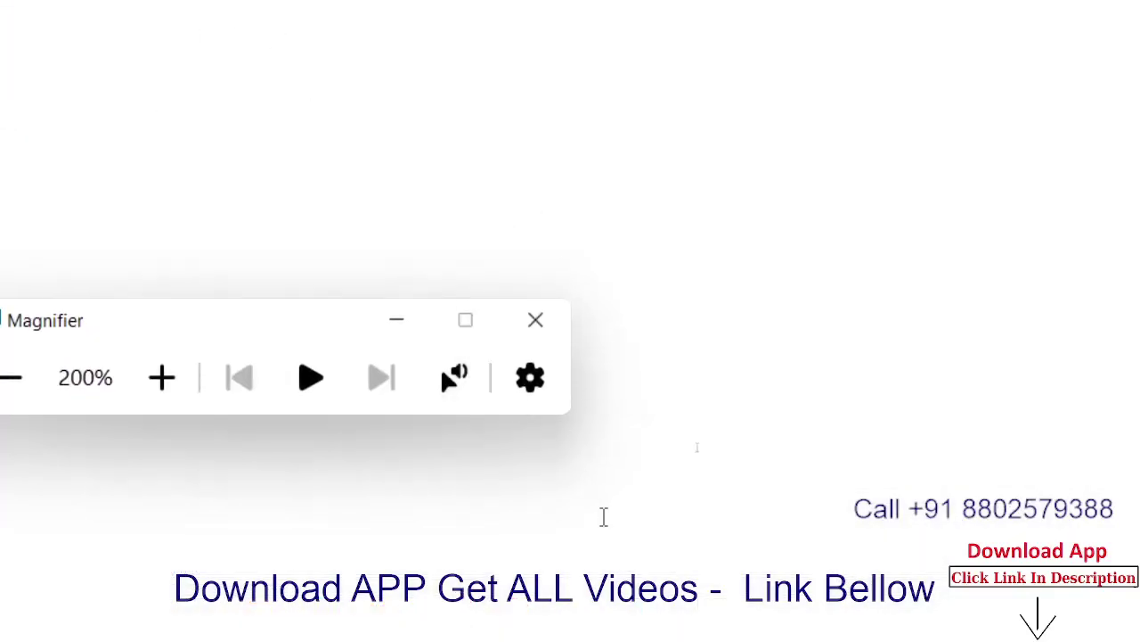
# Switch to the Book4 workbook and select the sales values from A2 down to A29.
pyautogui.click(548, 334)
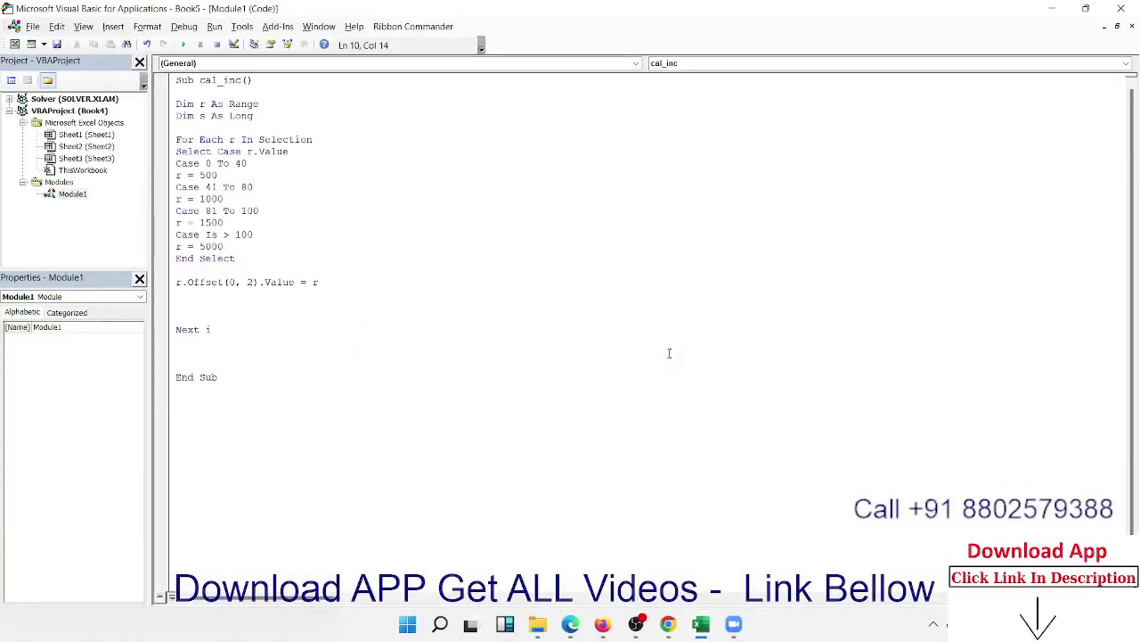
pyautogui.moveTo(702, 631)
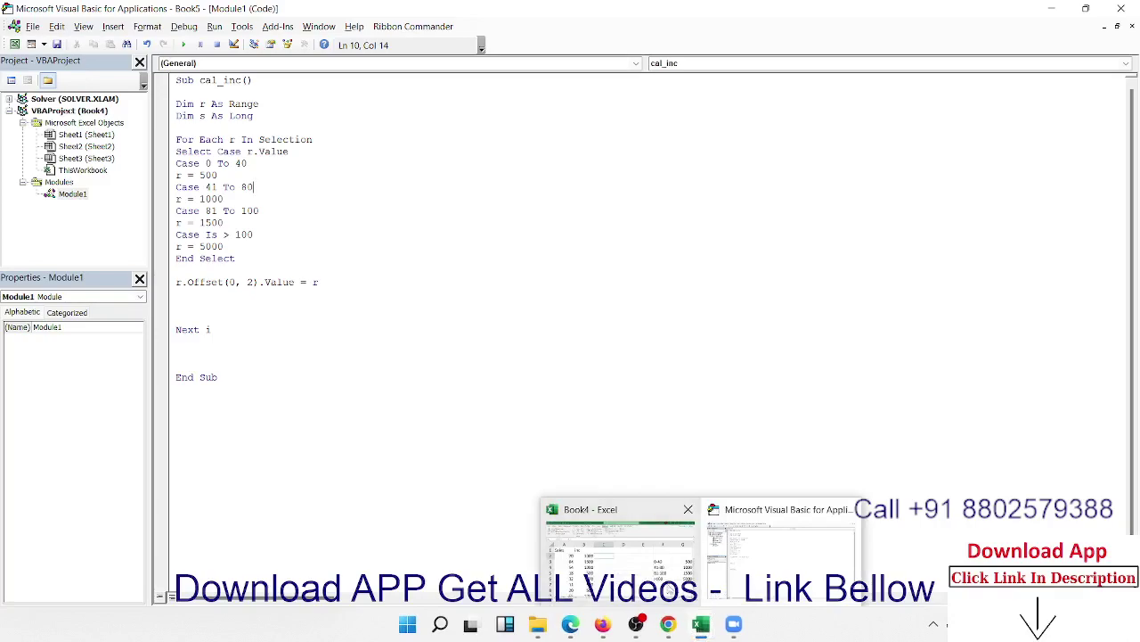
pyautogui.click(667, 588)
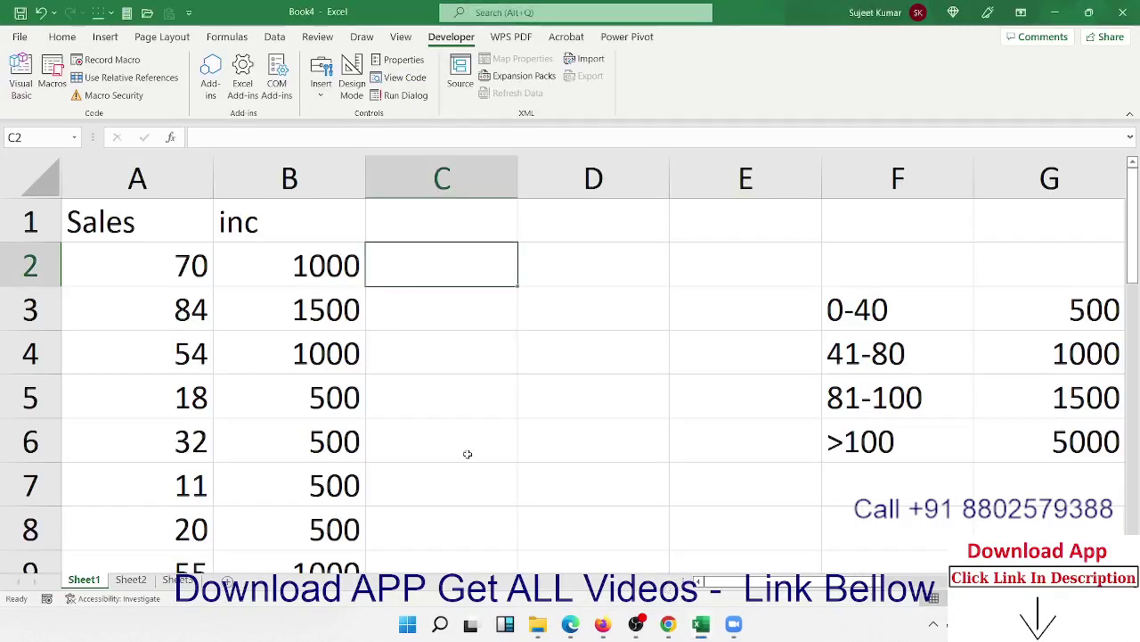
pyautogui.click(185, 273)
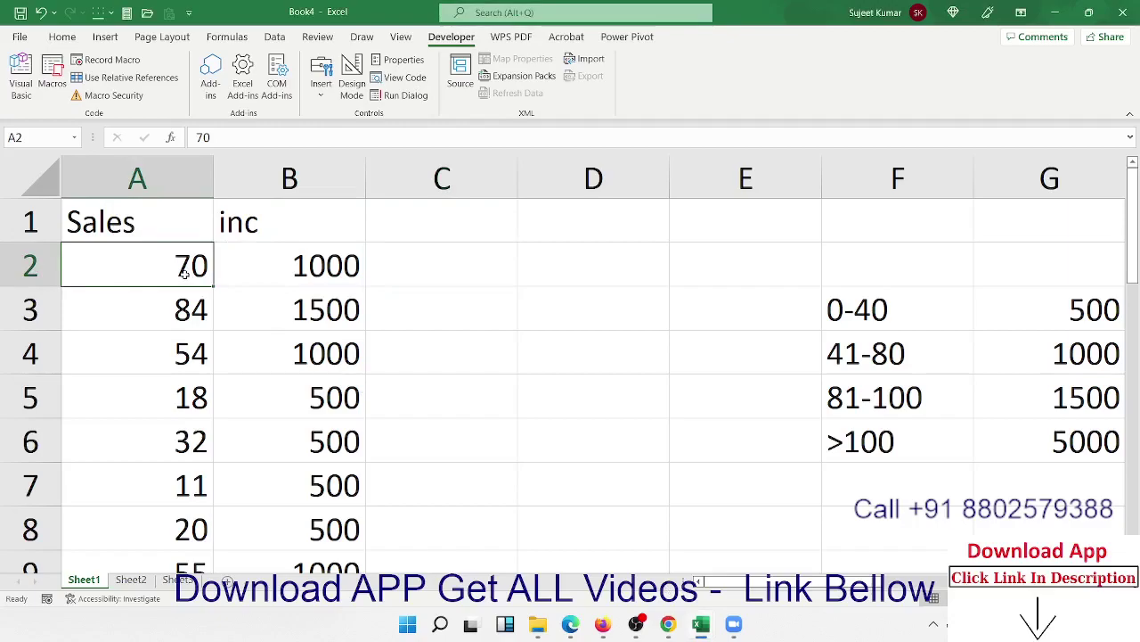
pyautogui.hotkey('ctrl', 'shift', 'Down')
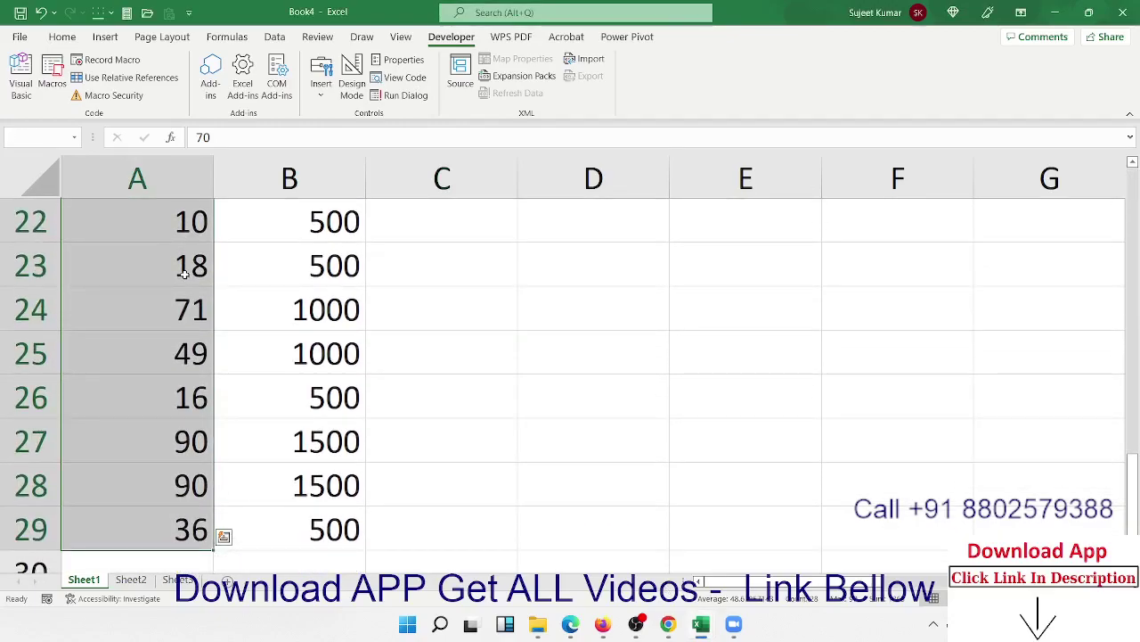
# Run cal_inc, fix the loop ending from Next i to Next r, and finish the run.
pyautogui.click(51, 75)
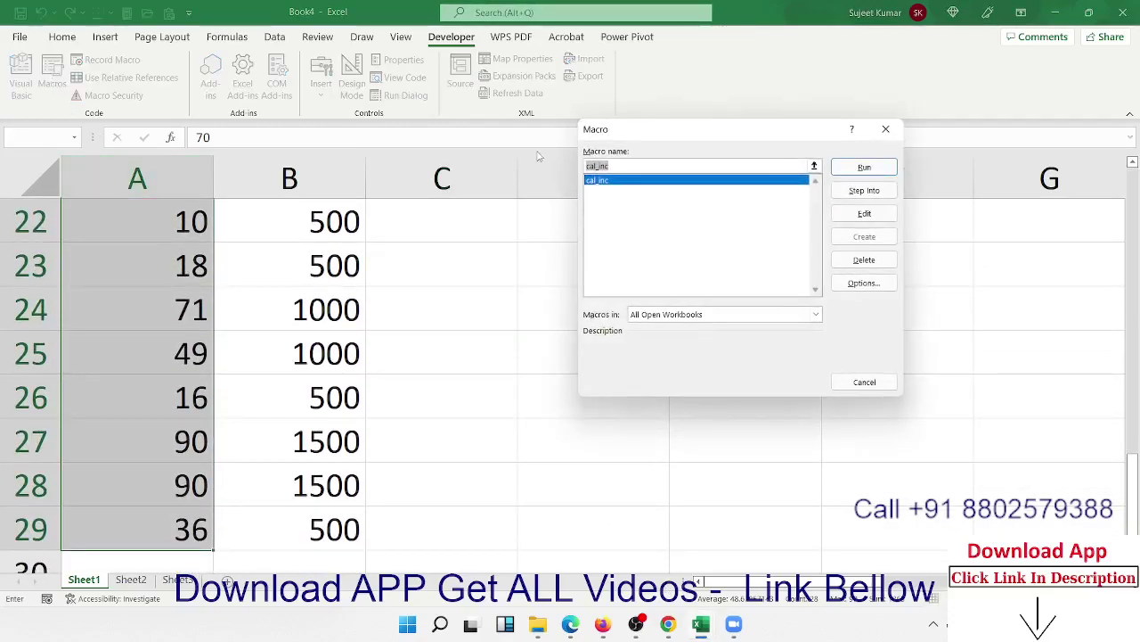
pyautogui.click(850, 169)
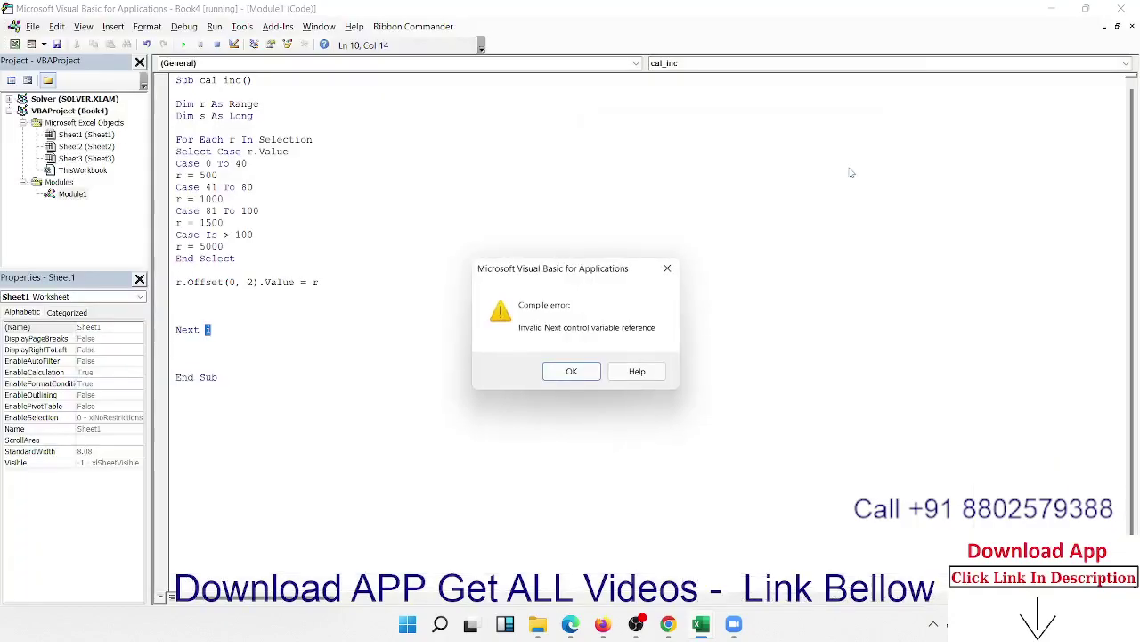
pyautogui.click(578, 371)
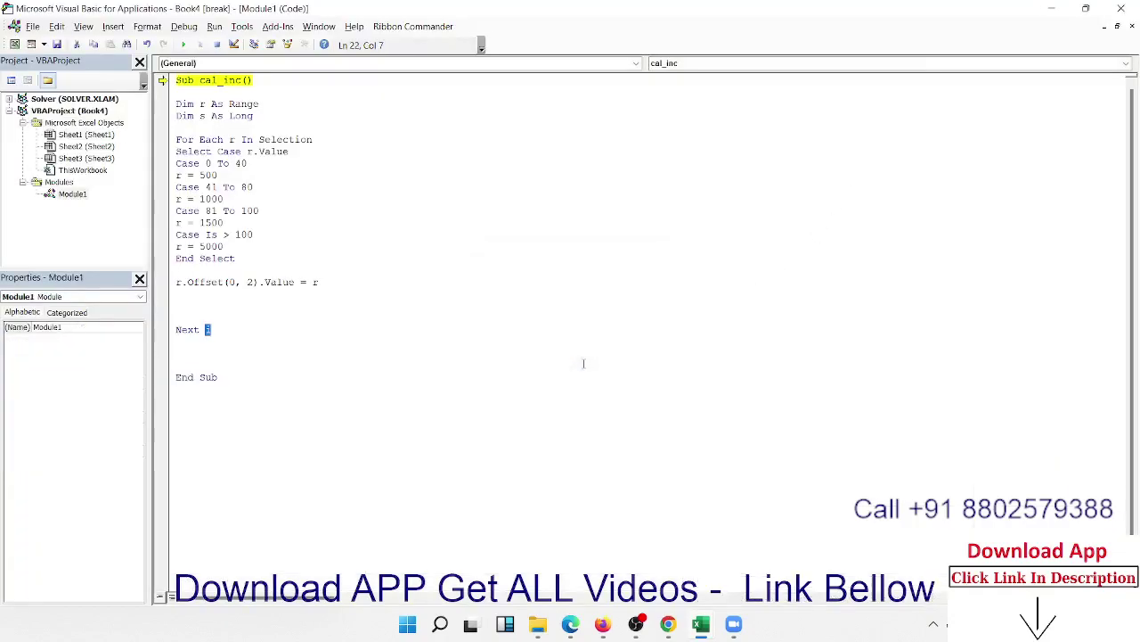
pyautogui.press('BackSpace')
pyautogui.write('r')
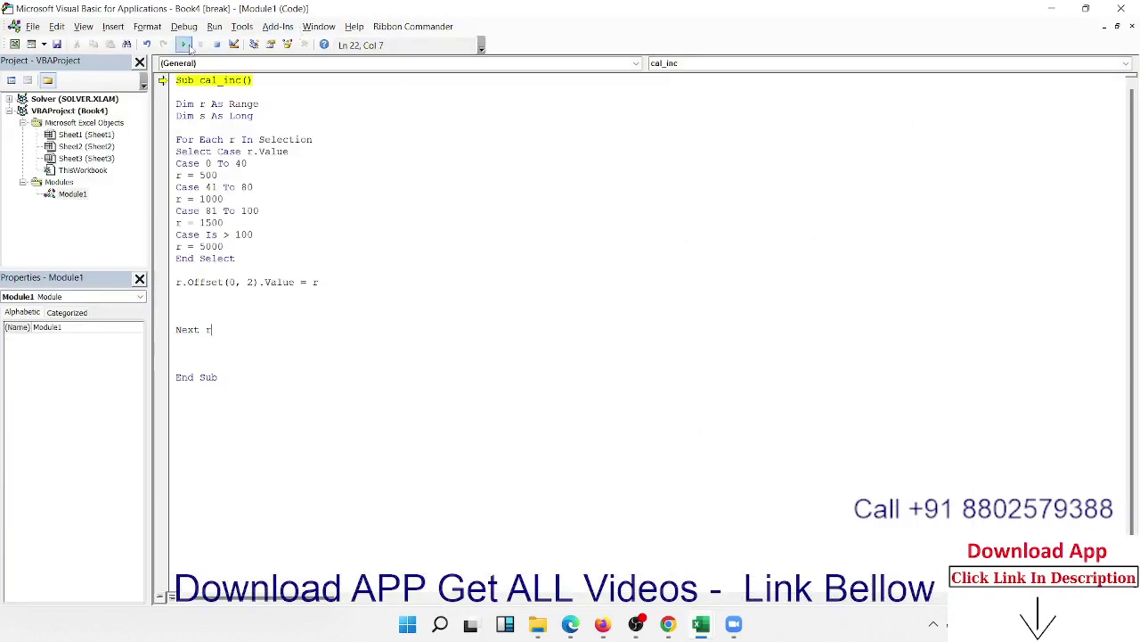
pyautogui.click(194, 44)
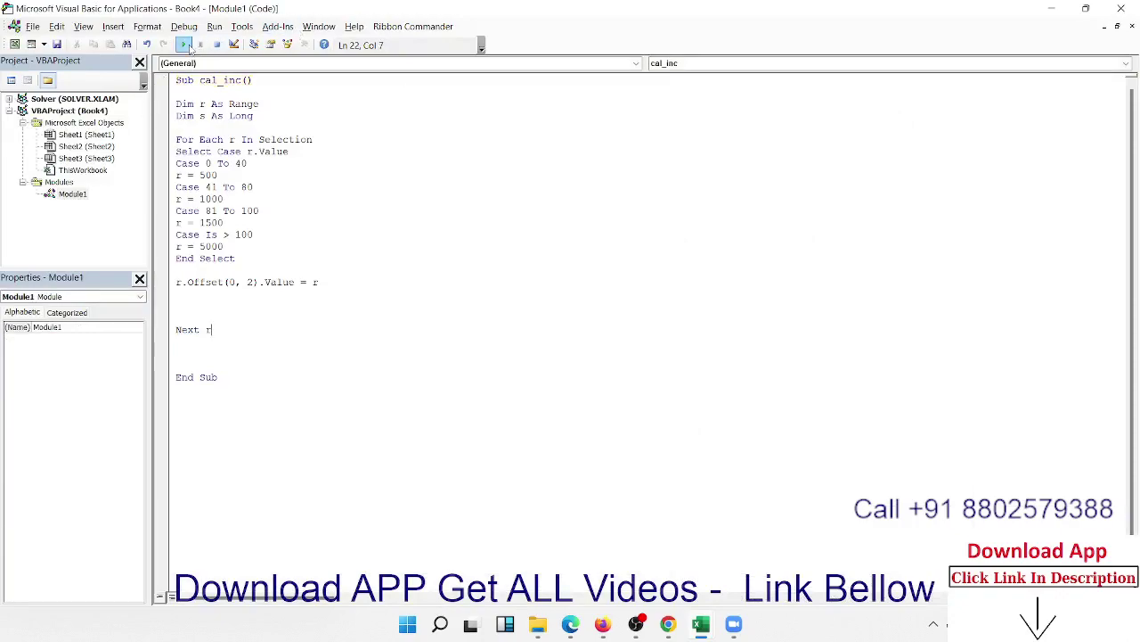
pyautogui.click(1052, 11)
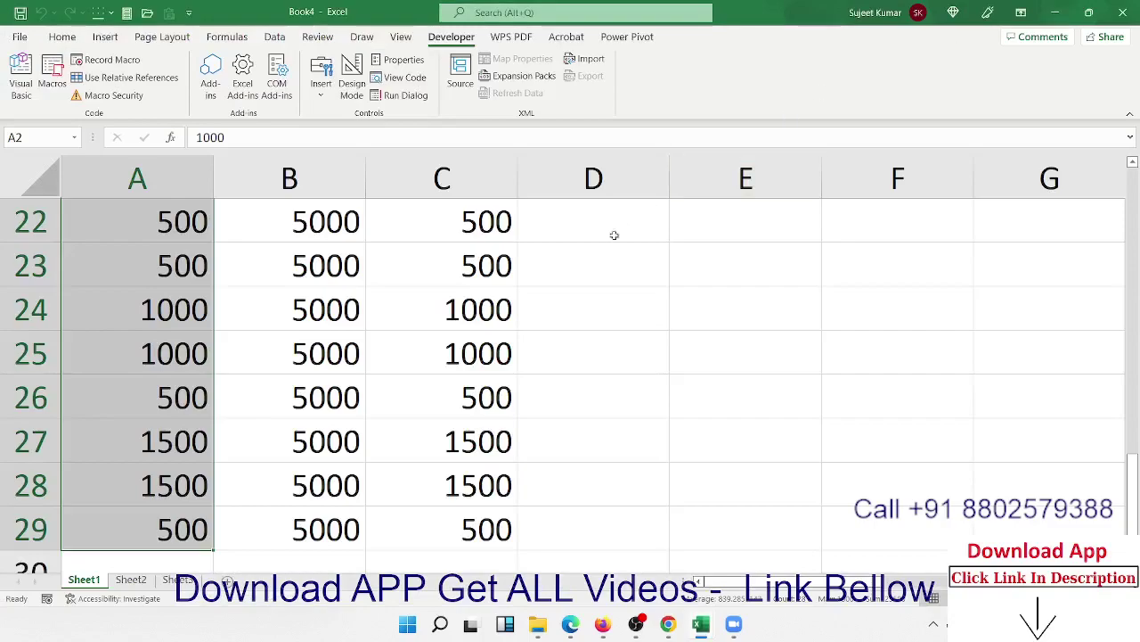
# Review the incentive values down column C, then reopen the cal_inc code with Alt+F11.
pyautogui.click(470, 329)
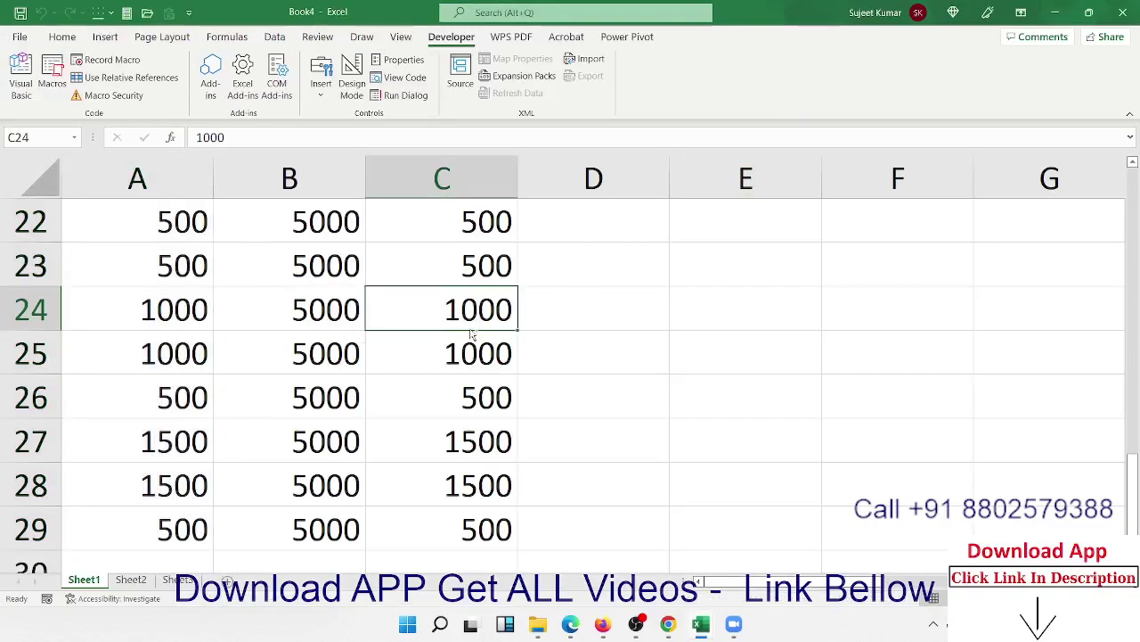
pyautogui.hotkey('ctrl', 'Up')
pyautogui.scroll(1, 470, 328)
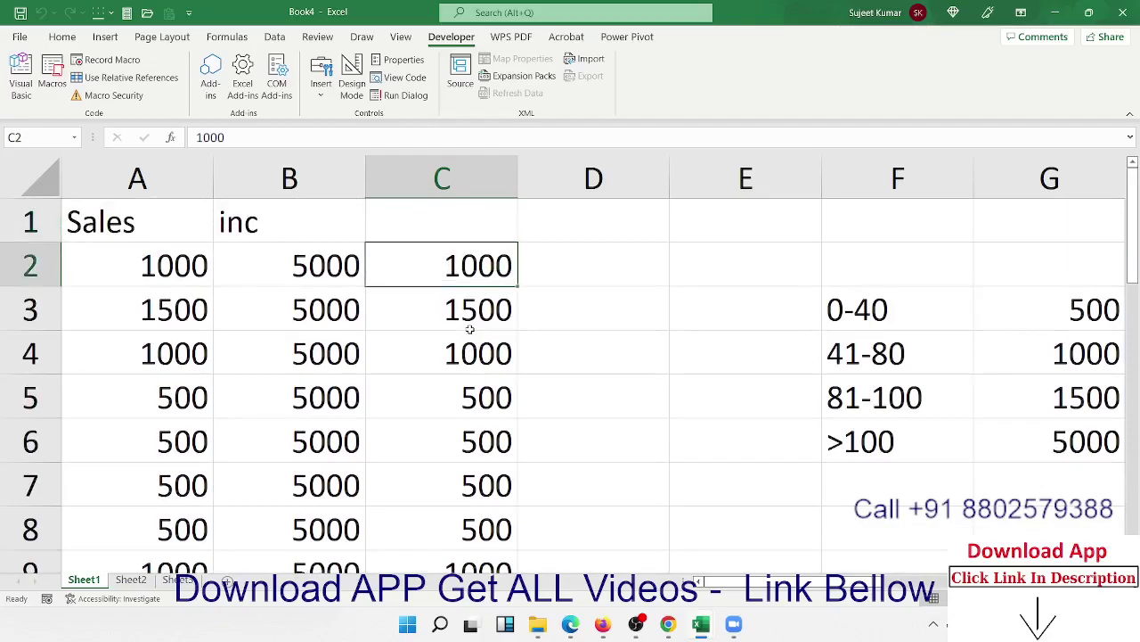
pyautogui.press('Down')
pyautogui.hotkey('ctrl', 'Down')
pyautogui.hotkey('ctrl', 'Up')
pyautogui.press('Up')
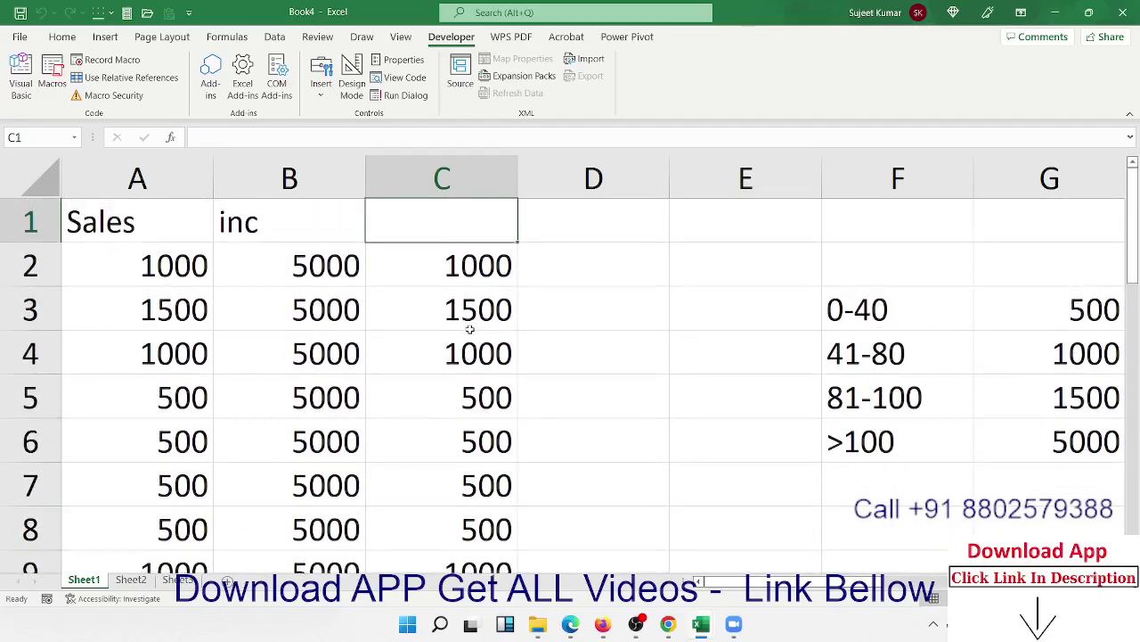
pyautogui.press('Down')
pyautogui.press('Left')
pyautogui.press('Left')
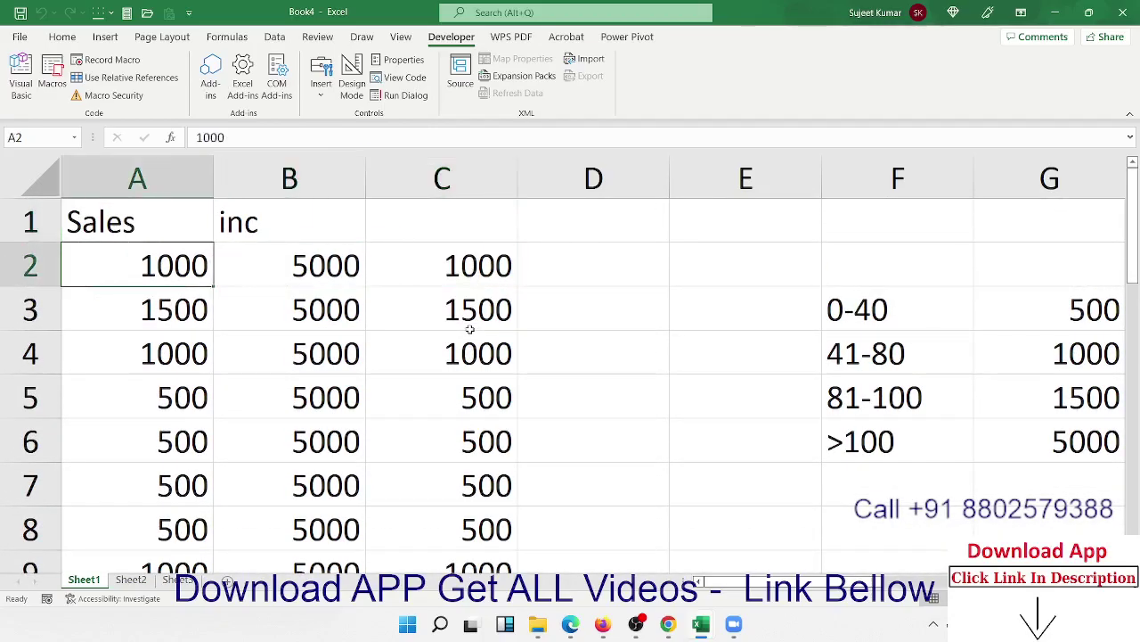
pyautogui.hotkey('alt', 'F11')
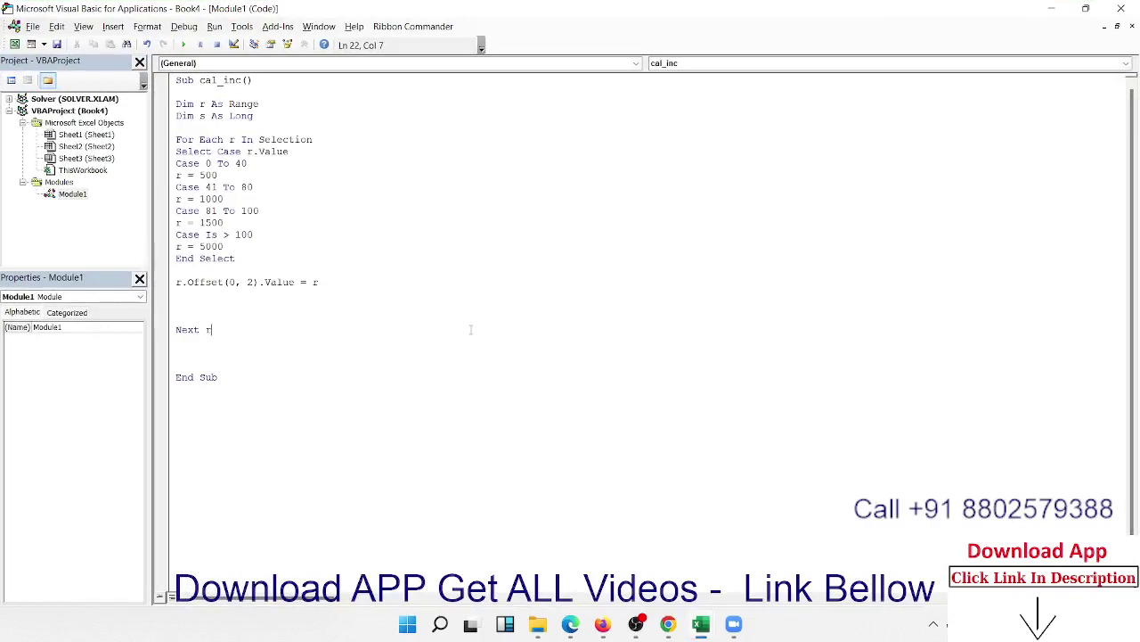
# Replace r with s in the 500, 1000, 1500 and 5000 lines and the Offset line.
pyautogui.moveTo(363, 270); pyautogui.dragTo(354, 289)
pyautogui.click(353, 290)
pyautogui.doubleClick(181, 175)
pyautogui.write('s')
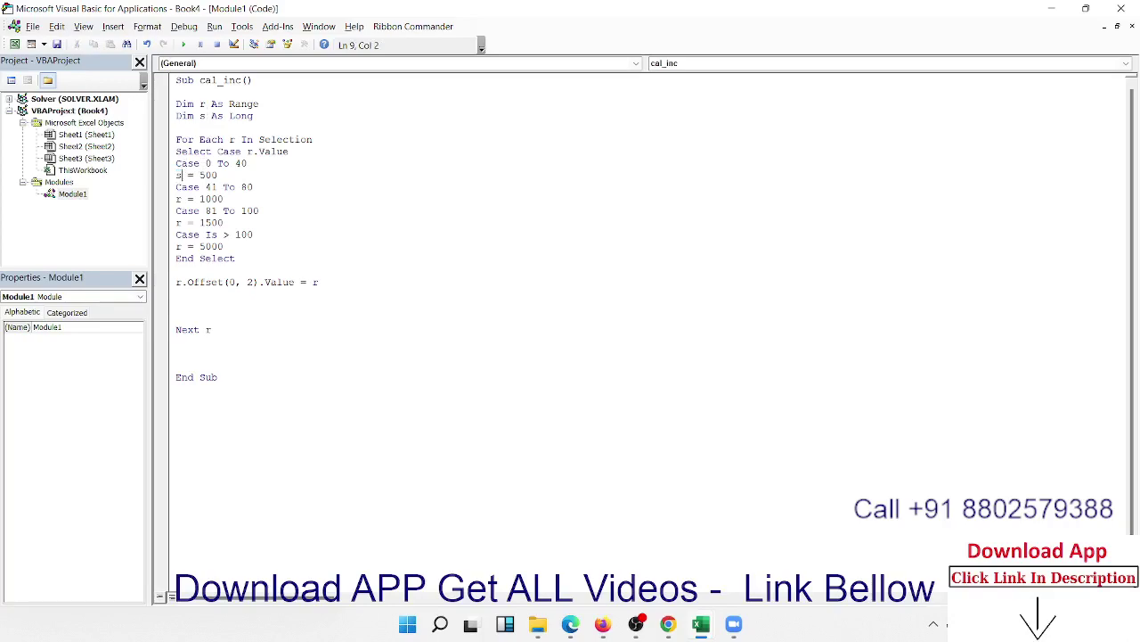
pyautogui.doubleClick(178, 199)
pyautogui.write('s')
pyautogui.doubleClick(179, 222)
pyautogui.write('s')
pyautogui.doubleClick(179, 247)
pyautogui.write('s')
pyautogui.doubleClick(314, 282)
pyautogui.write('s')
# Return to Excel and start a RANDBETWEEN formula in A2.
pyautogui.hotkey('alt', 'F11')
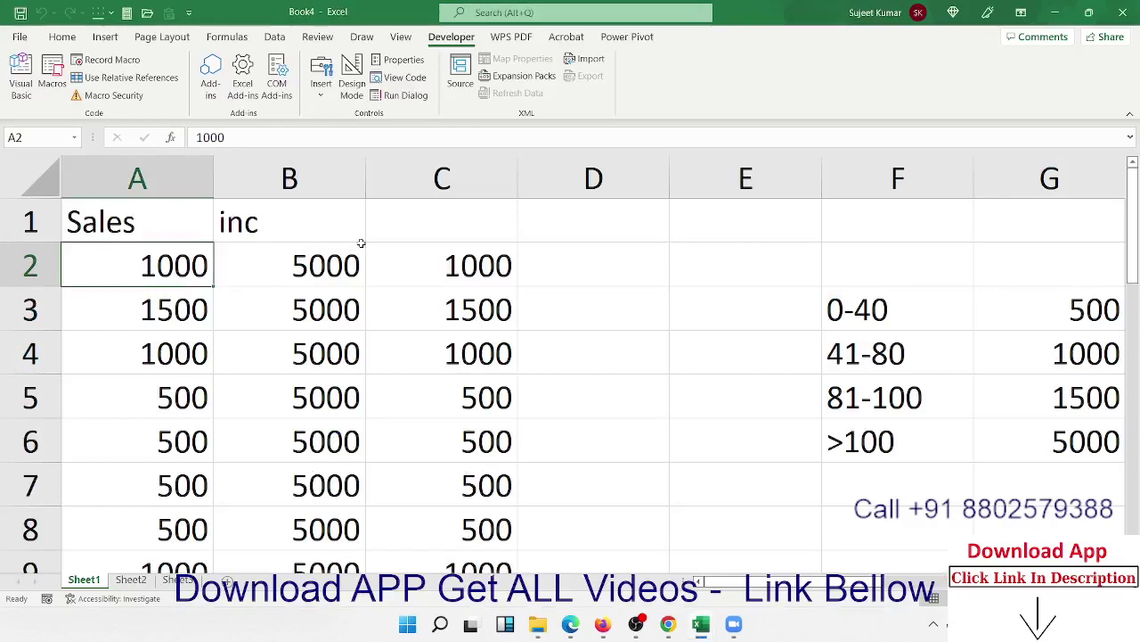
pyautogui.write('=ra')
pyautogui.press('Down')
pyautogui.press('Down')
pyautogui.press('Down')
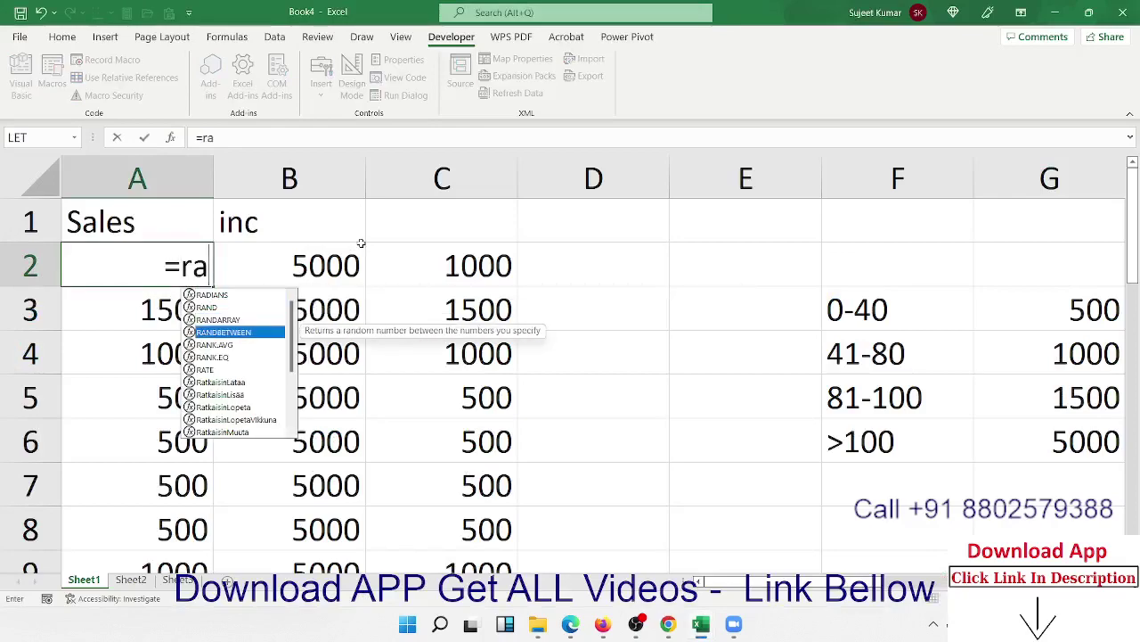
# Enter =RANDBETWEEN(10,90) in A2, fill it down through A29, and copy the range.
pyautogui.press('Tab')
pyautogui.write('10')
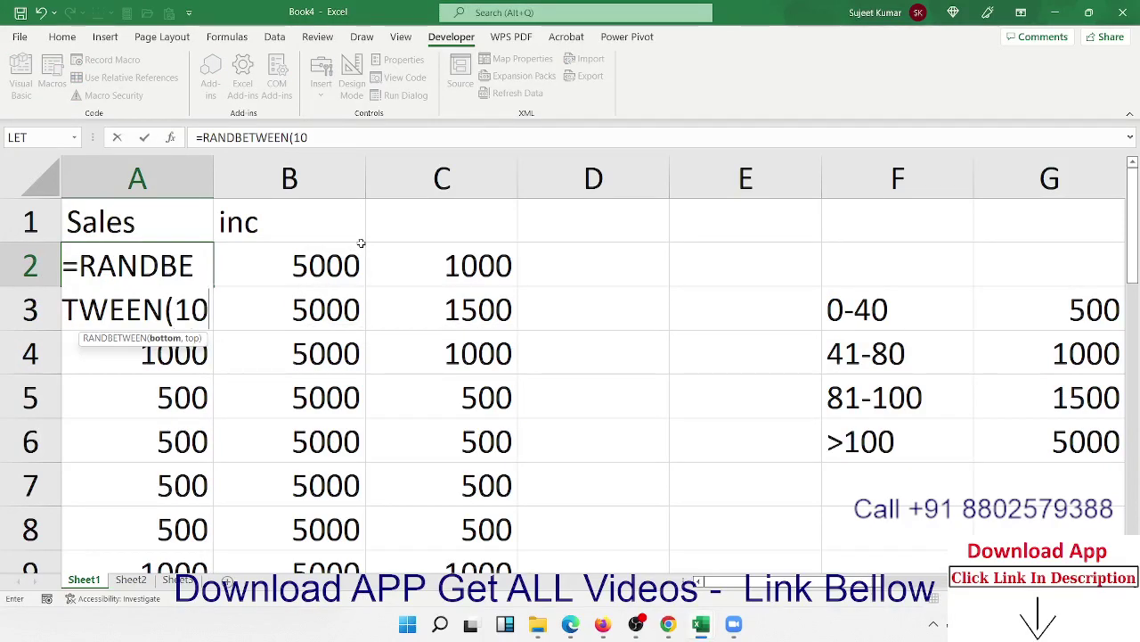
pyautogui.write(',90')
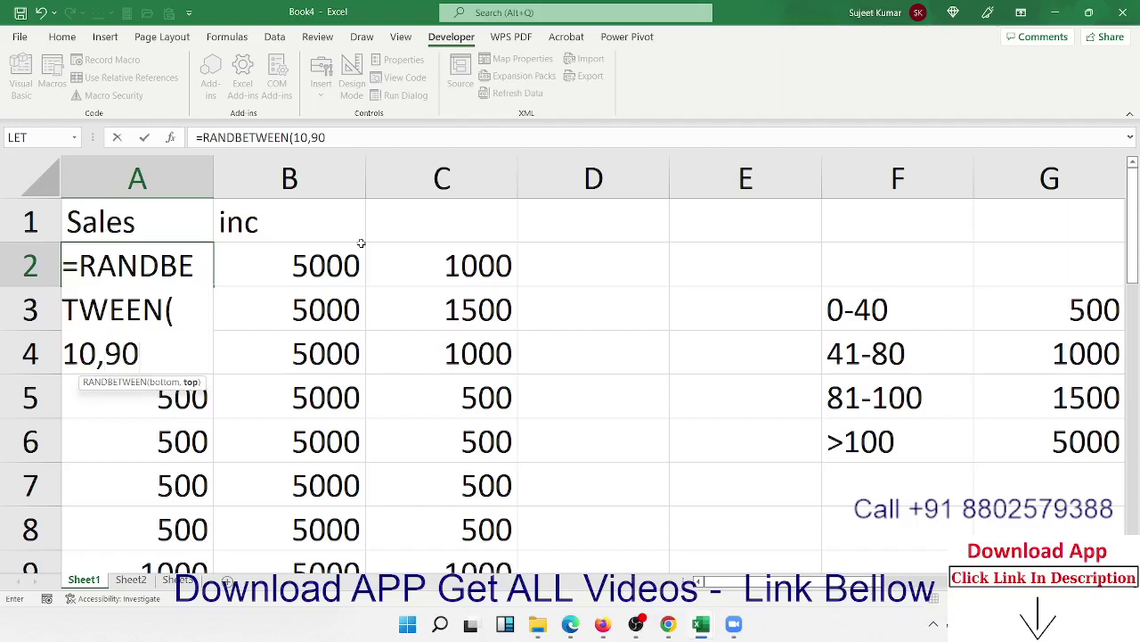
pyautogui.press('Return')
pyautogui.press('Up')
pyautogui.hotkey('ctrl', 'shift', 'Down')
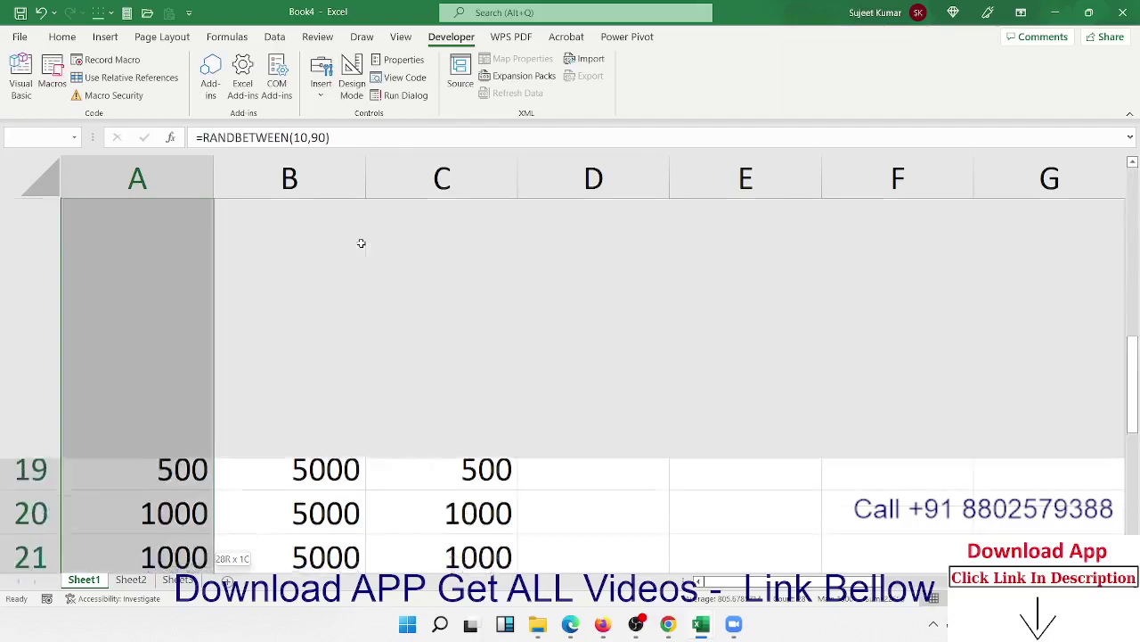
pyautogui.hotkey('ctrl', 'd')
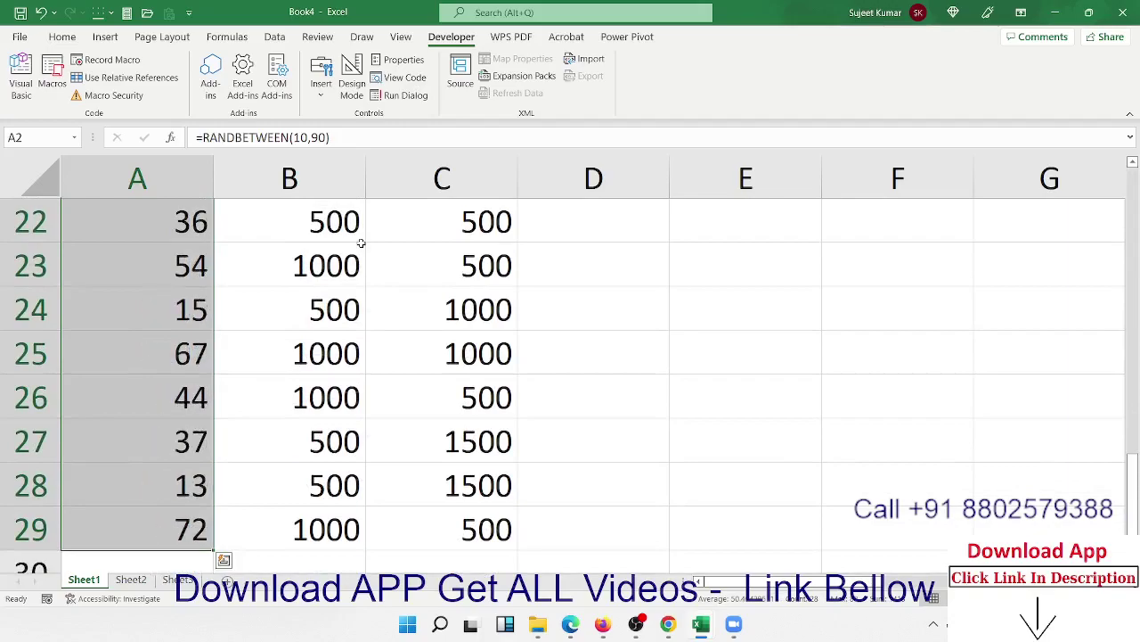
pyautogui.hotkey('ctrl', 'c')
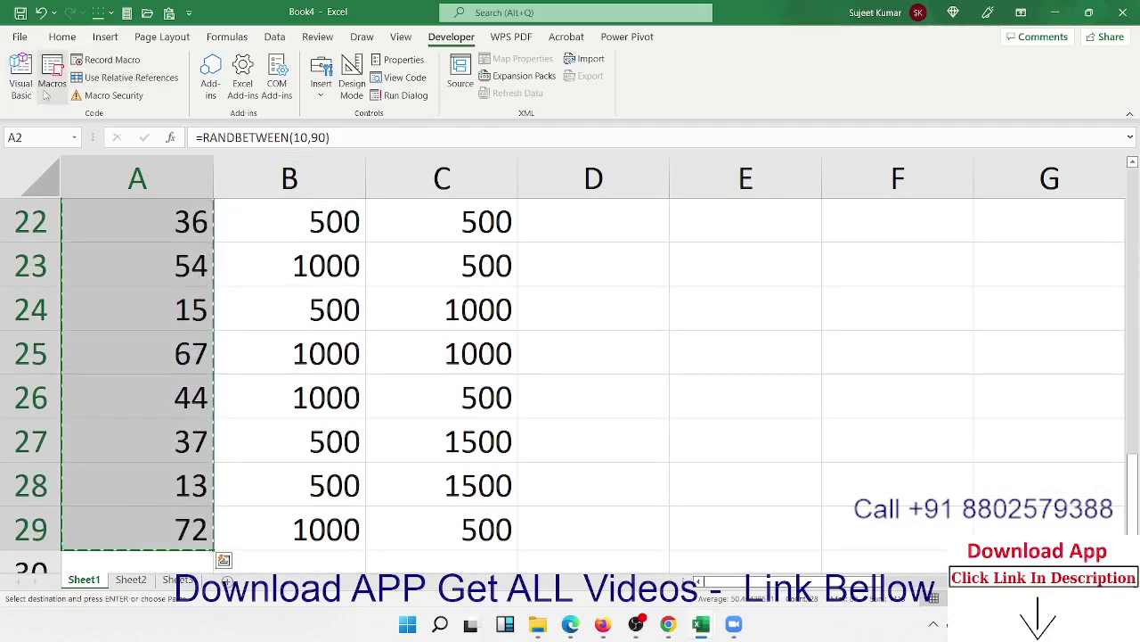
# Paste the random sales back into column A as fixed values.
pyautogui.click(49, 85)
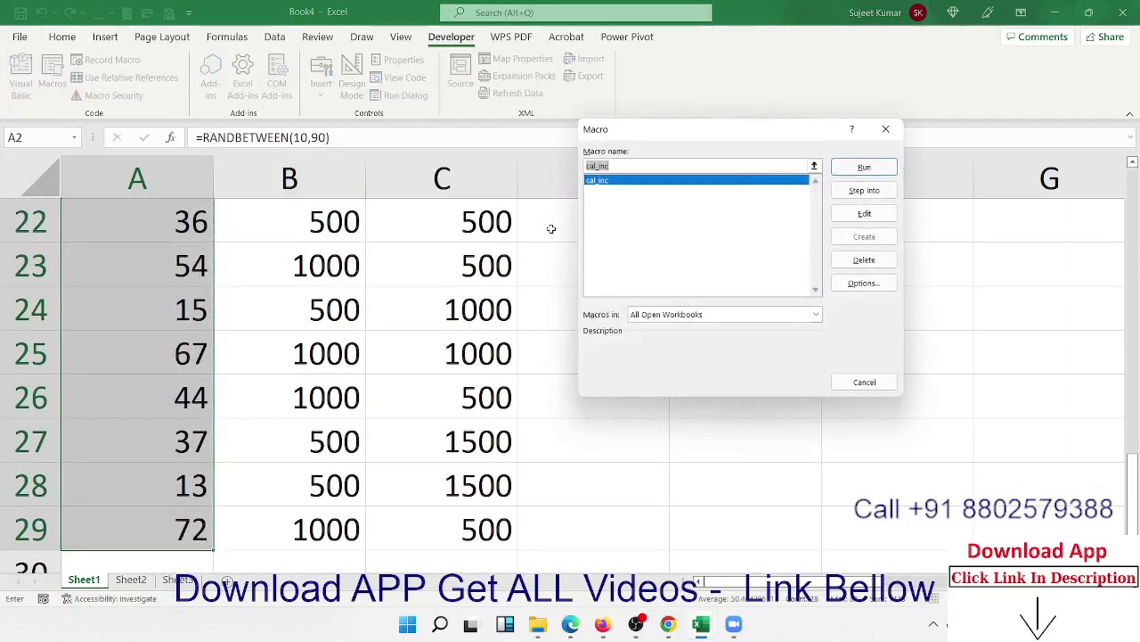
pyautogui.press('Escape')
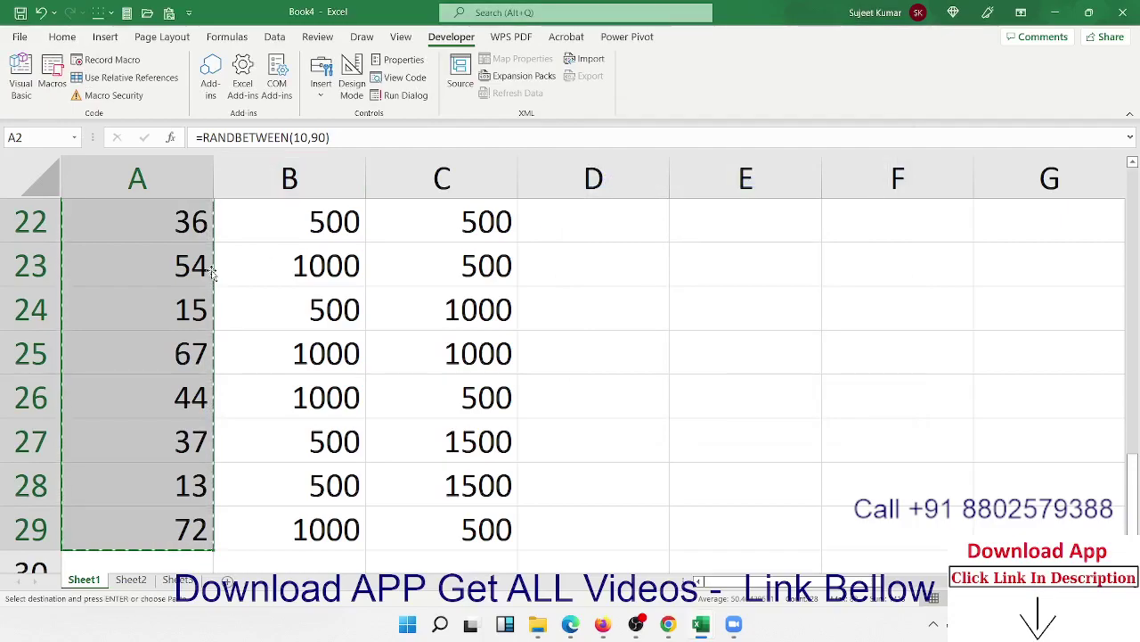
pyautogui.rightClick(199, 273)
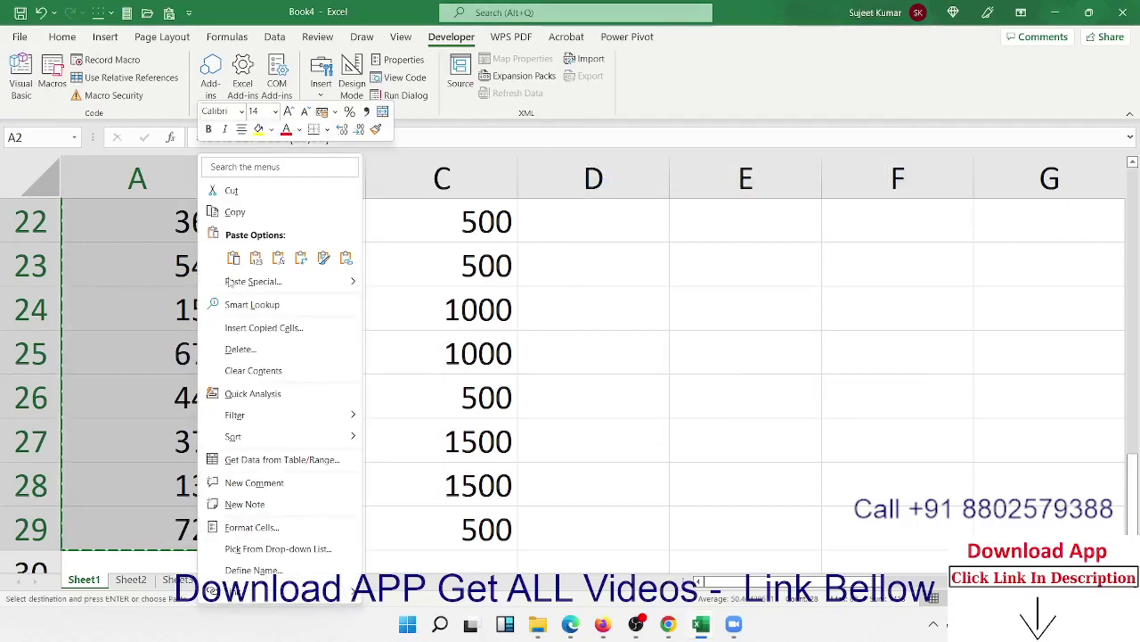
pyautogui.click(257, 257)
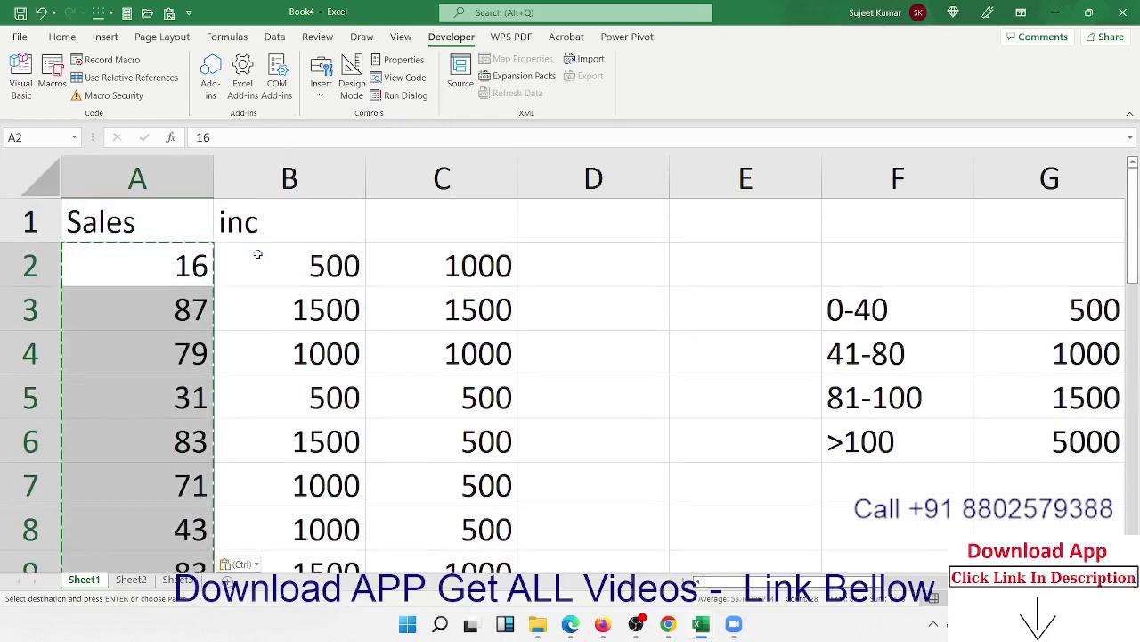
# Rerun the cal_inc macro to refill column C with incentives.
pyautogui.click(52, 83)
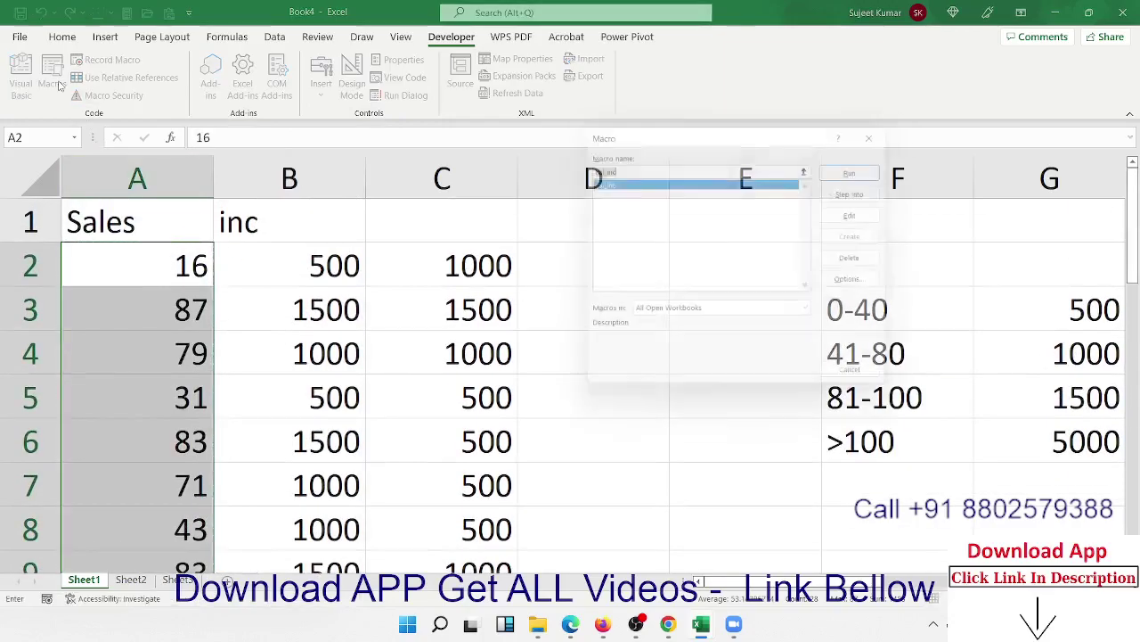
pyautogui.click(846, 169)
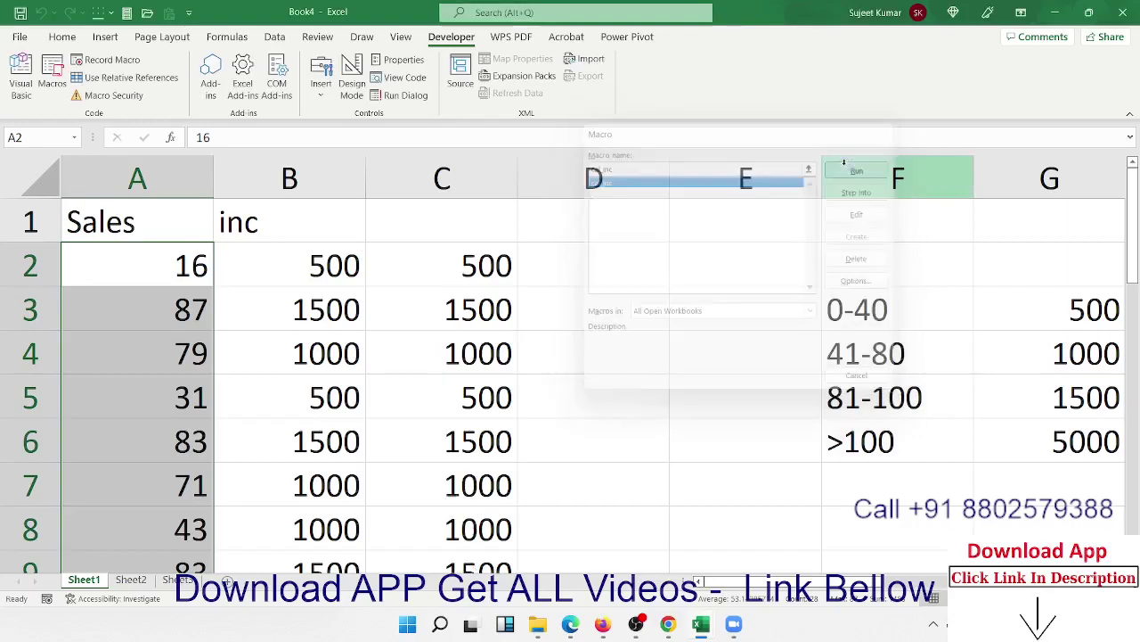
pyautogui.click(497, 280)
# Compare the incentive columns and move to the sales cell A4.
pyautogui.hotkey('ctrl', 'Down')
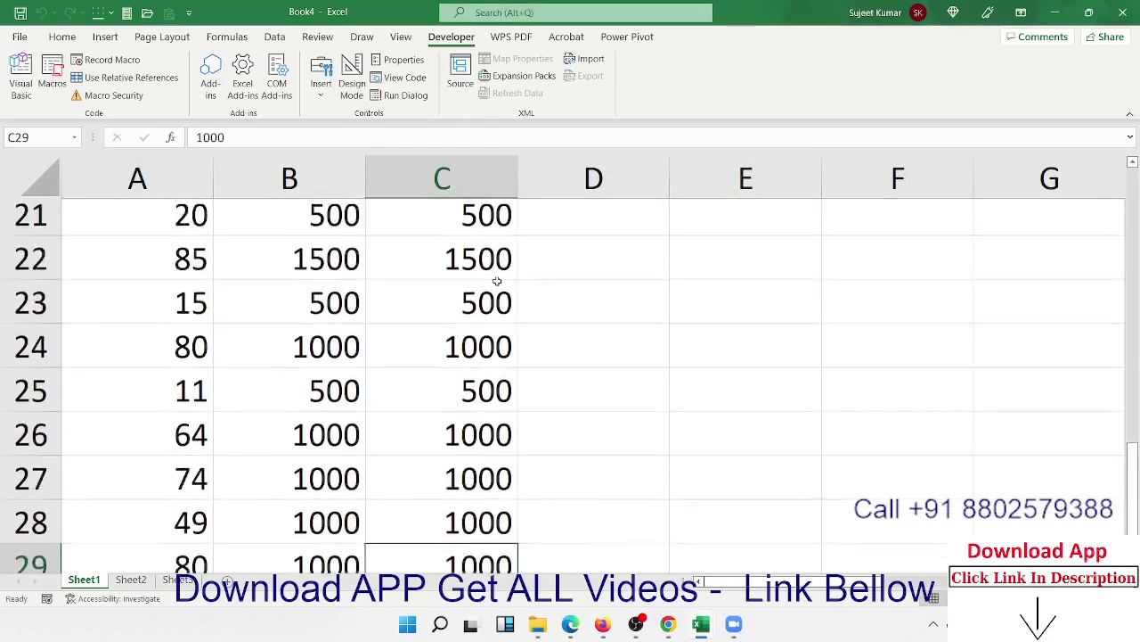
pyautogui.hotkey('ctrl', 'Up')
pyautogui.press('Up')
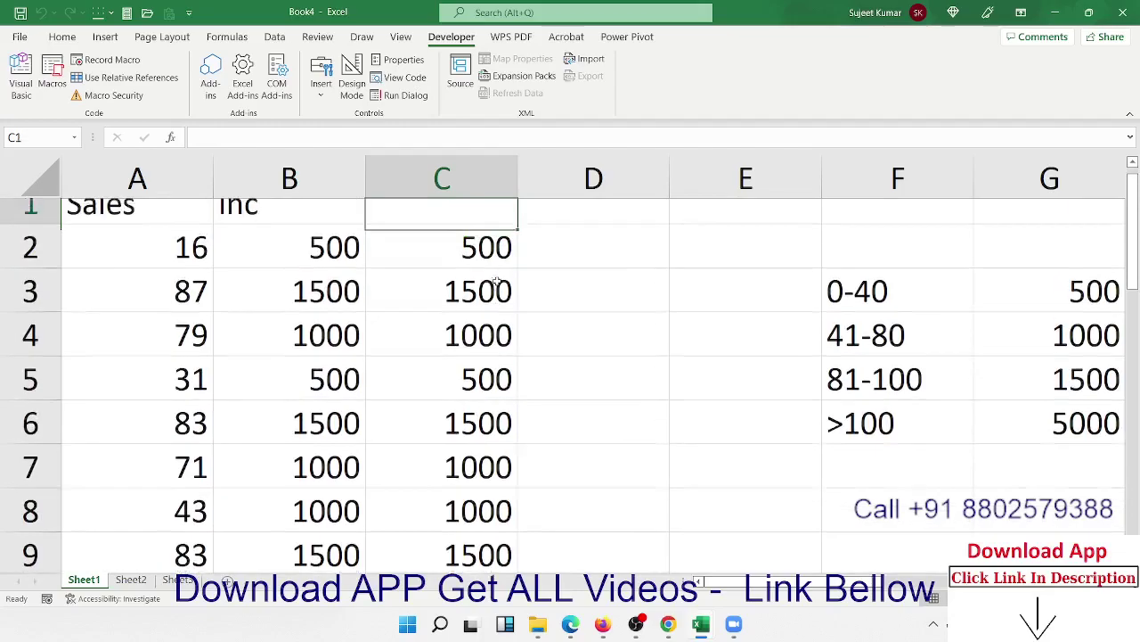
pyautogui.press('Down')
pyautogui.press('Down')
pyautogui.press('Down')
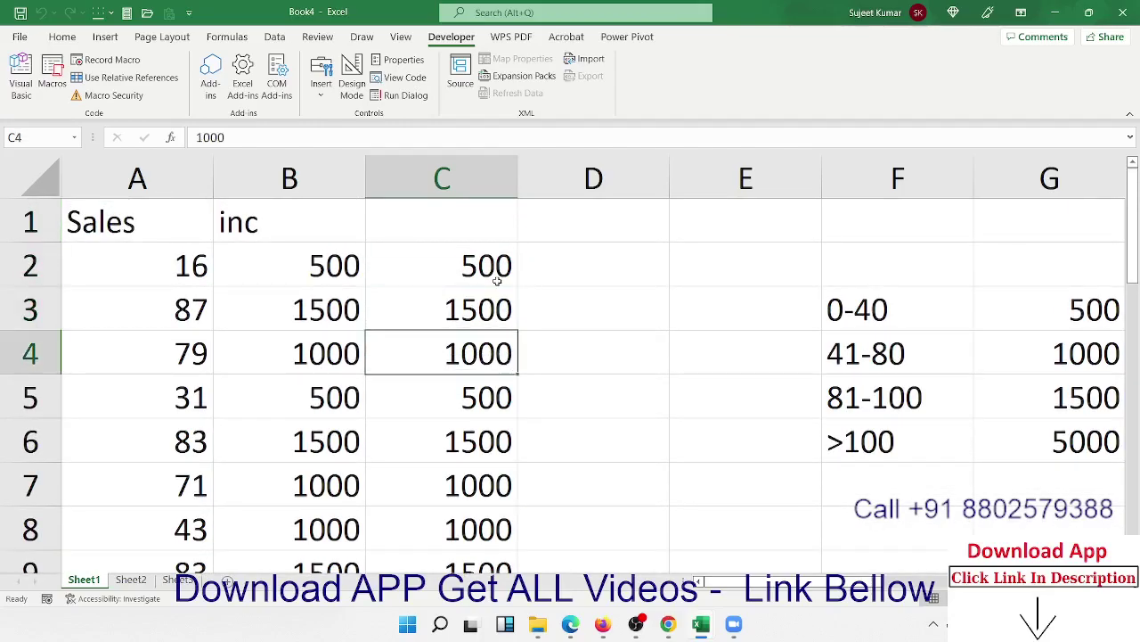
pyautogui.press('Down')
pyautogui.hotkey('ctrl', 'Down')
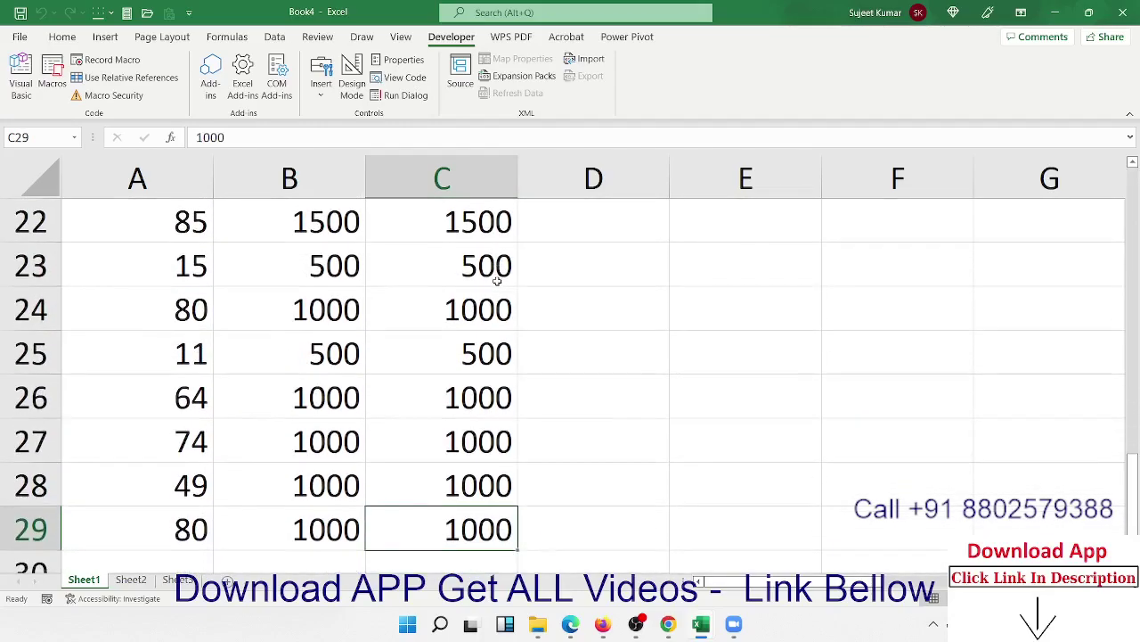
pyautogui.hotkey('ctrl', 'Up')
pyautogui.press('Left')
pyautogui.press('Left')
pyautogui.press('Down')
pyautogui.press('Down')
pyautogui.press('Down')
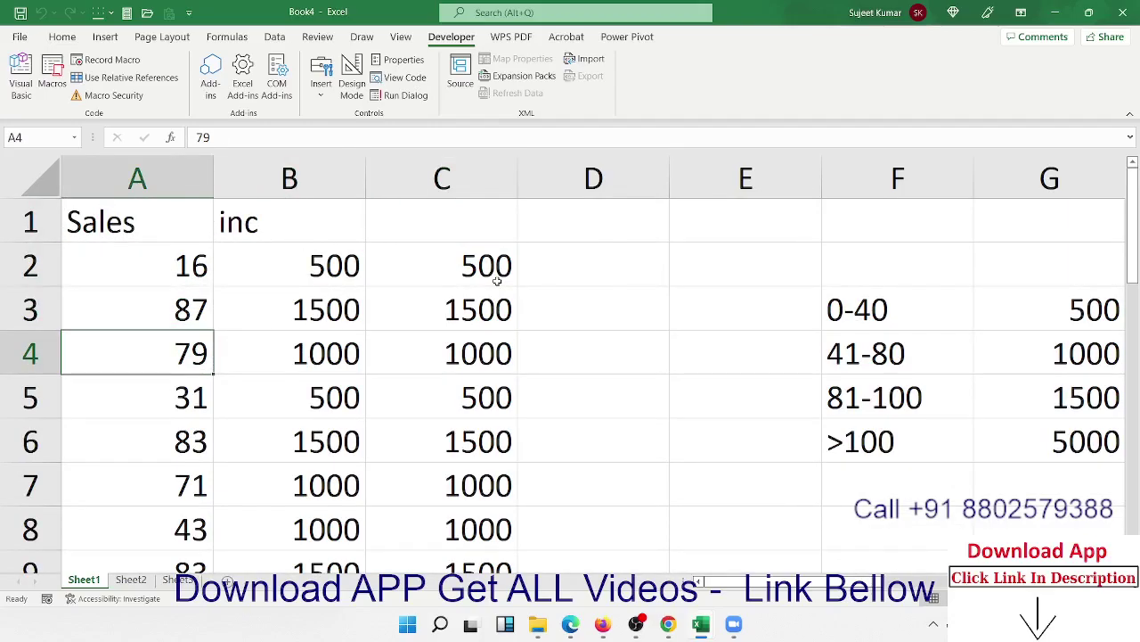
# Change A4 to 15 and rerun cal_inc to recalculate the incentives.
pyautogui.write('15')
pyautogui.press('Return')
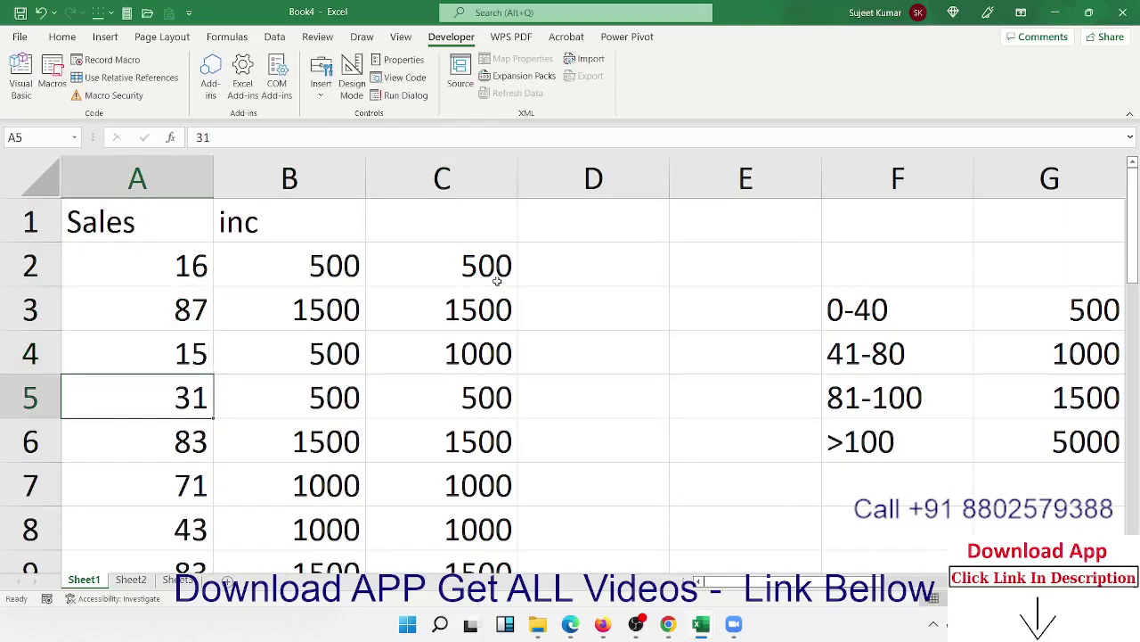
pyautogui.press('Up')
pyautogui.press('Right')
pyautogui.press('Right')
pyautogui.press('Left')
pyautogui.press('Left')
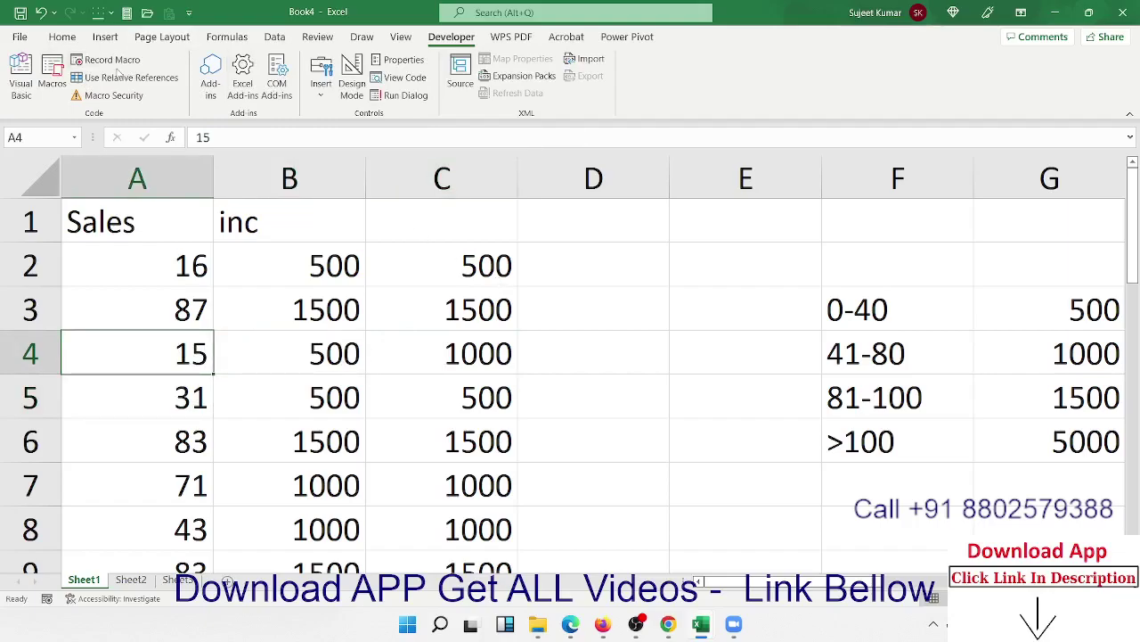
pyautogui.click(56, 78)
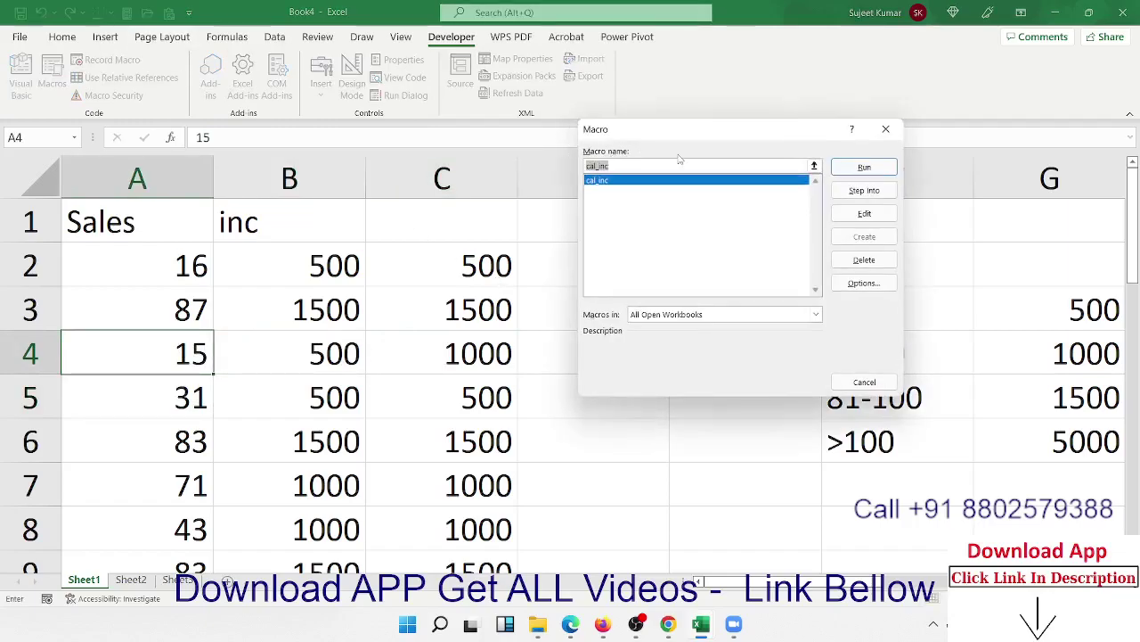
pyautogui.click(864, 167)
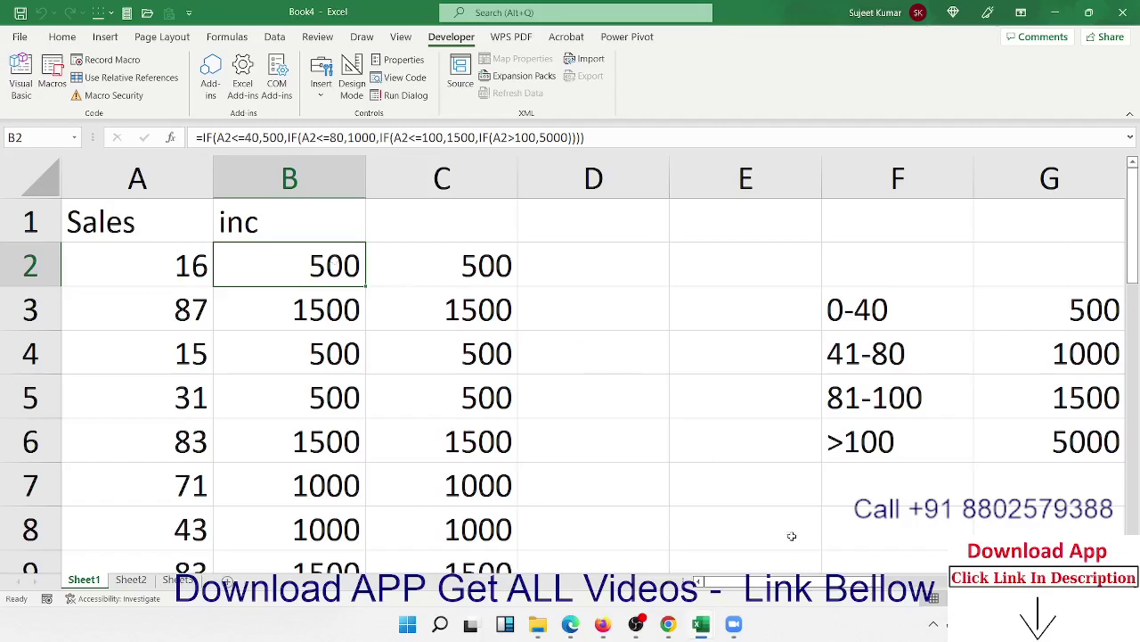
# Inspect the nested IF formula in B2 without changing it, then bring the cal_inc code window forward.
pyautogui.doubleClick(303, 266)
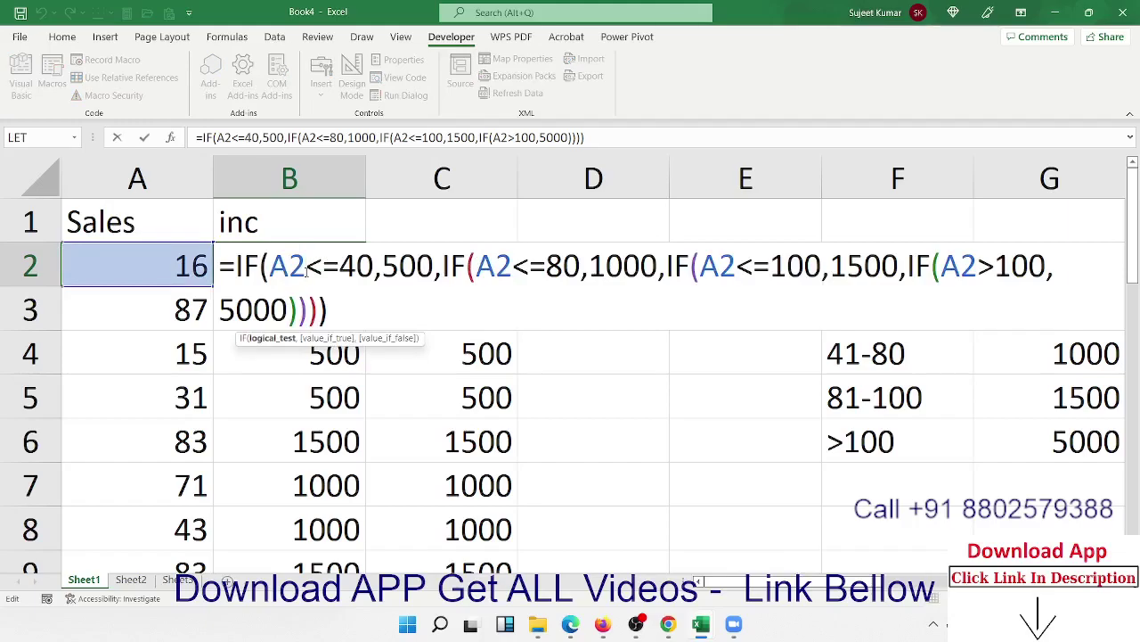
pyautogui.press('Escape')
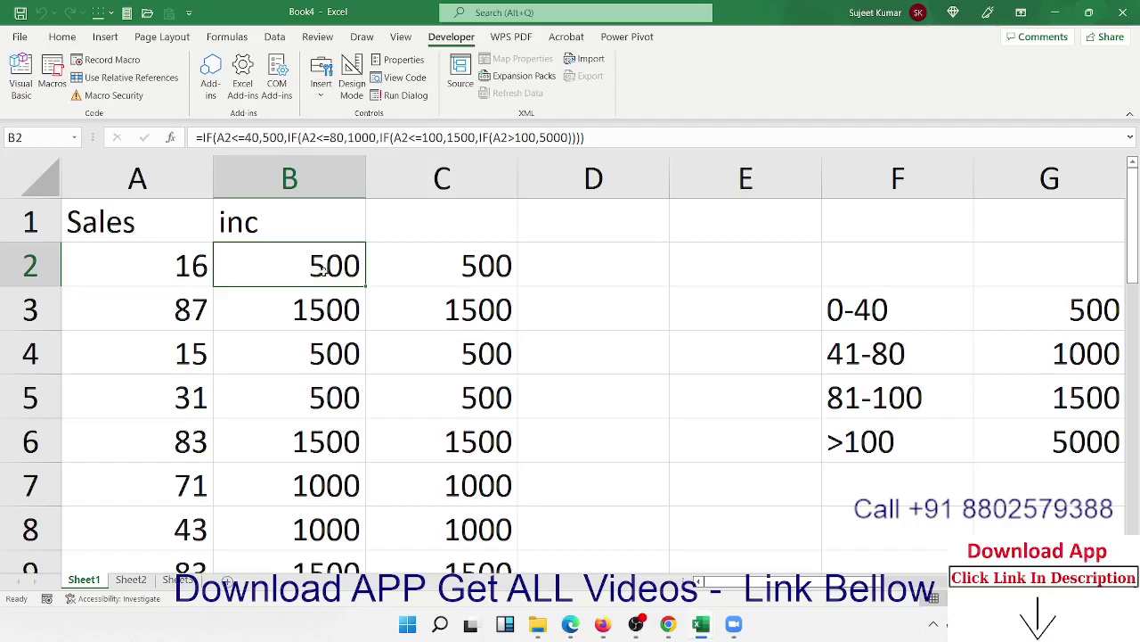
pyautogui.click(455, 288)
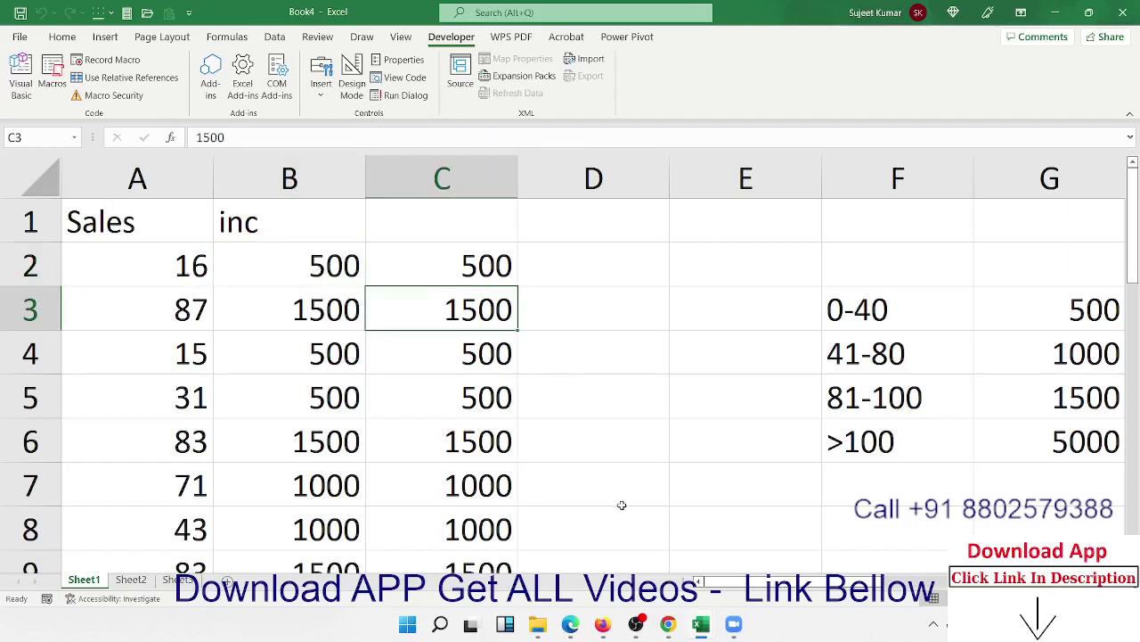
pyautogui.moveTo(704, 624)
pyautogui.click(742, 570)
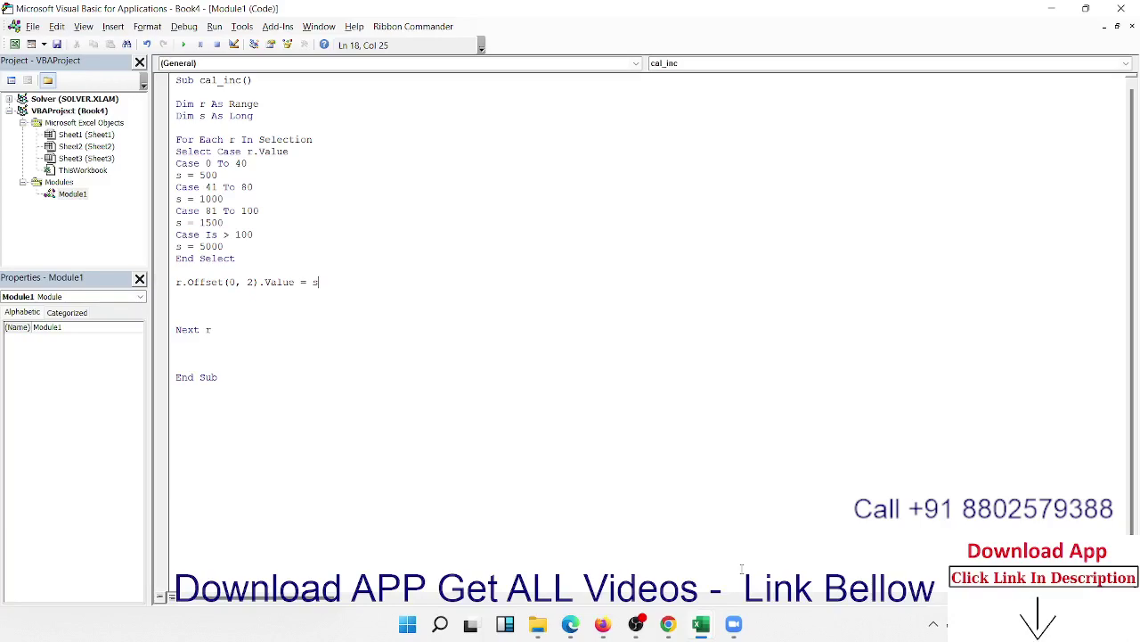
# Minimise the VBA editor, bring the sheet's header row into view, then show the desktop.
pyautogui.click(1051, 17)
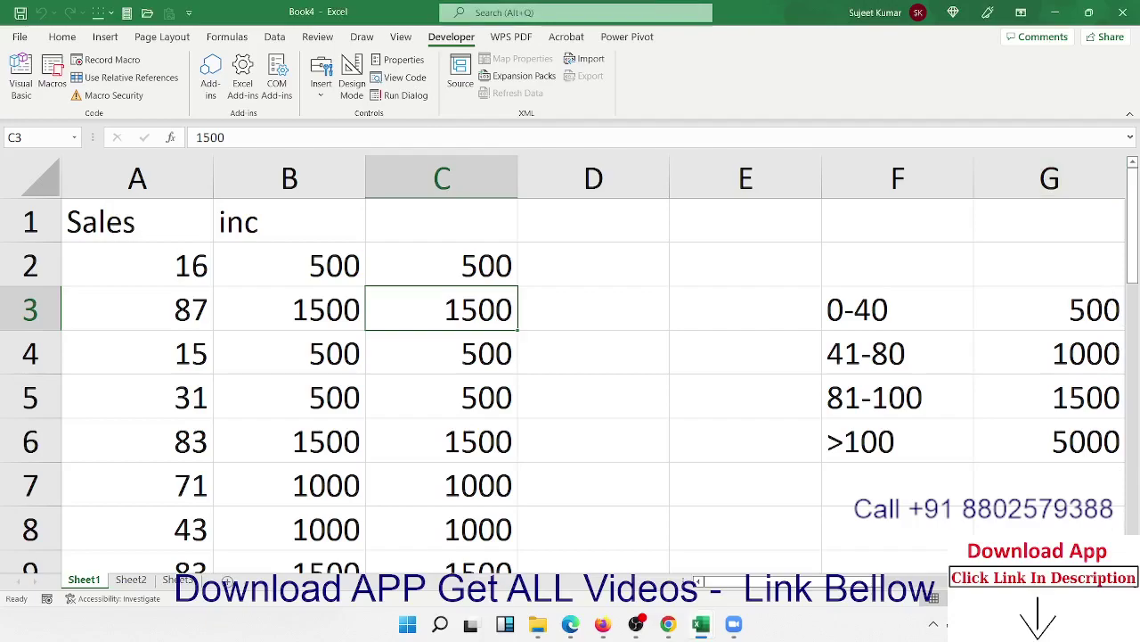
pyautogui.keyDown('ctrl'); pyautogui.scroll(-10, 570, 356); pyautogui.keyUp('ctrl')
pyautogui.keyDown('ctrl'); pyautogui.scroll(10, 564, 365); pyautogui.keyUp('ctrl')
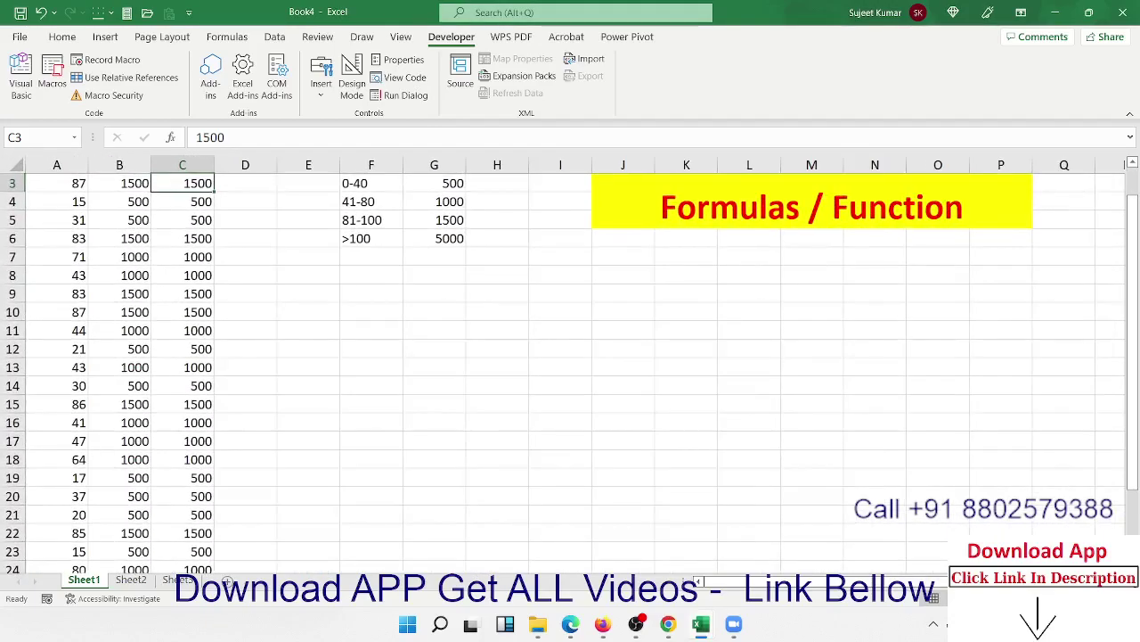
pyautogui.click(1133, 164)
pyautogui.click(1132, 164)
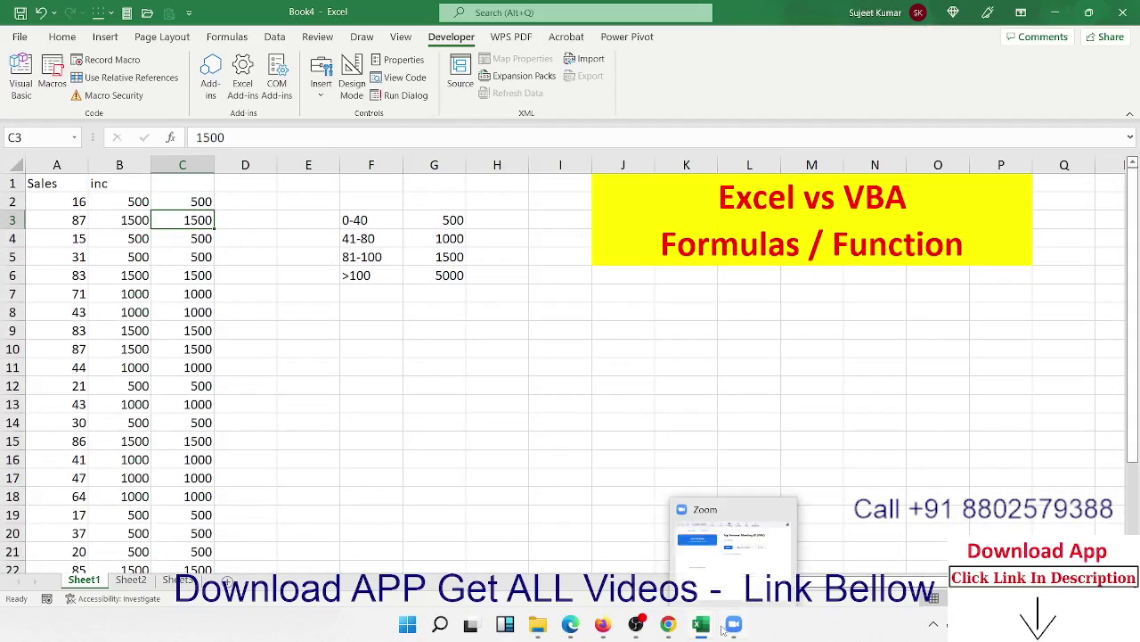
pyautogui.moveTo(670, 634)
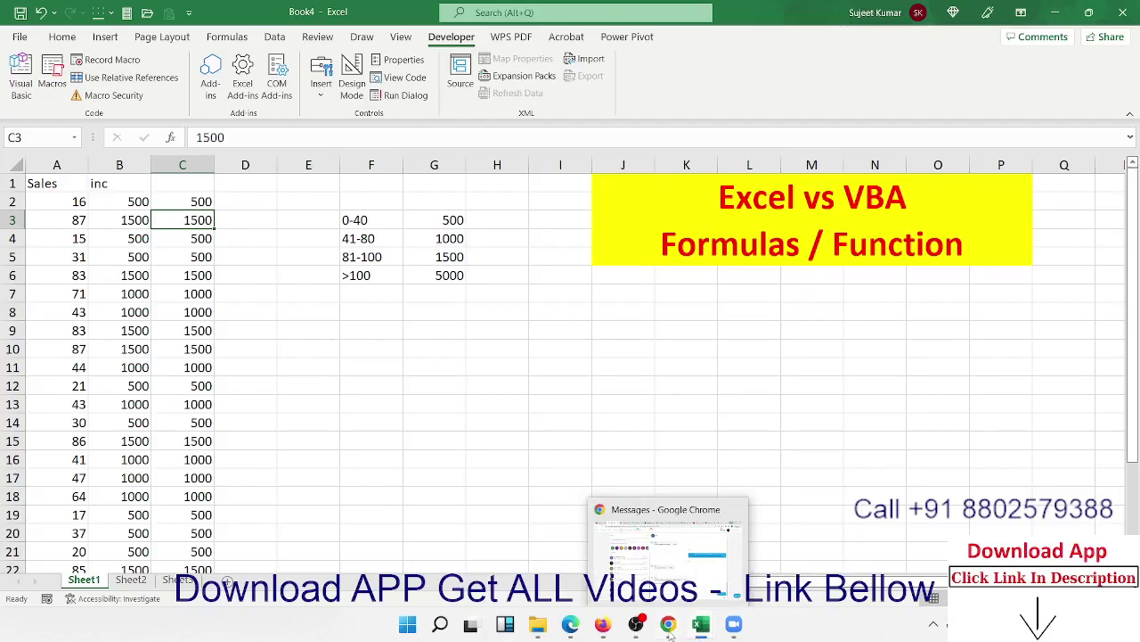
pyautogui.press('super+d')
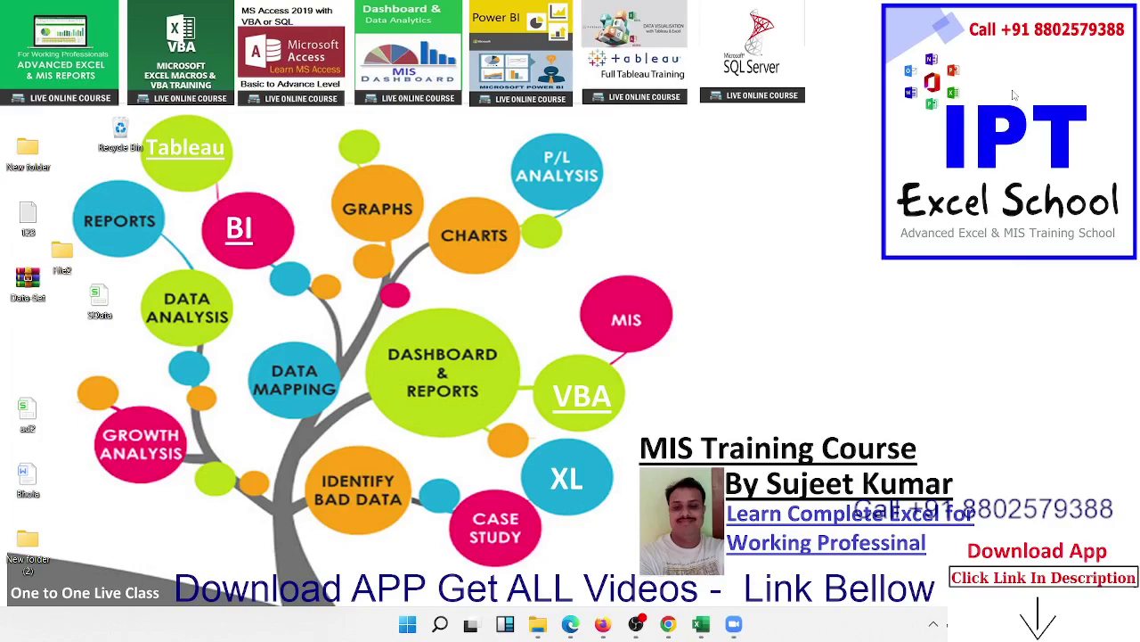
# Switch to Chrome and open the iptindia.com website from the new tab.
pyautogui.press('super+d')
pyautogui.hotkey('alt', 'Tab')
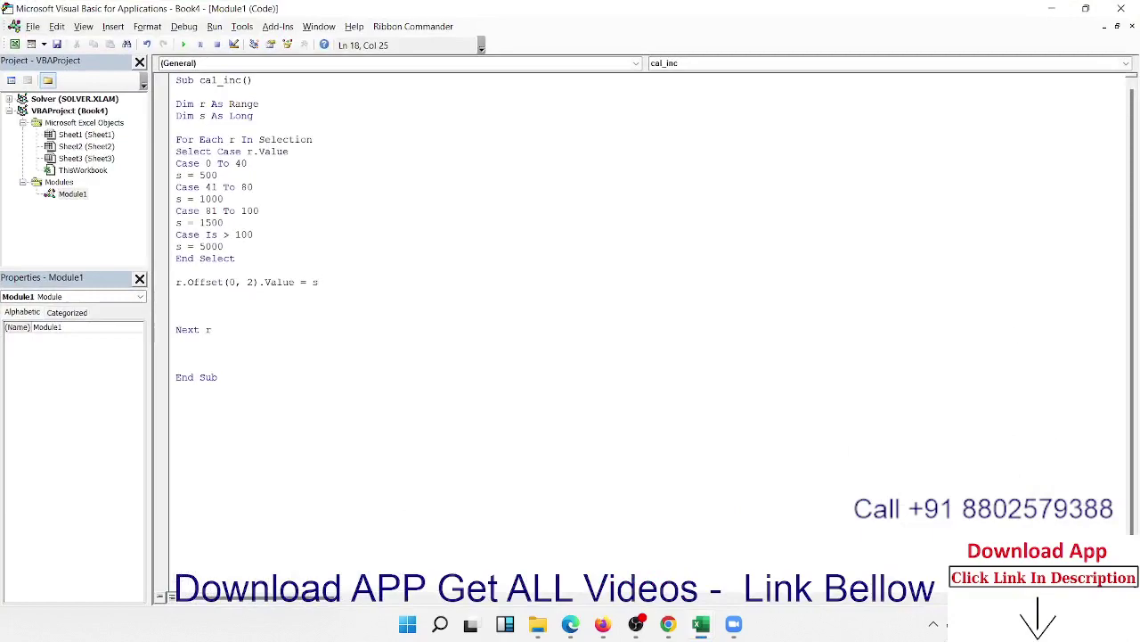
pyautogui.click(668, 624)
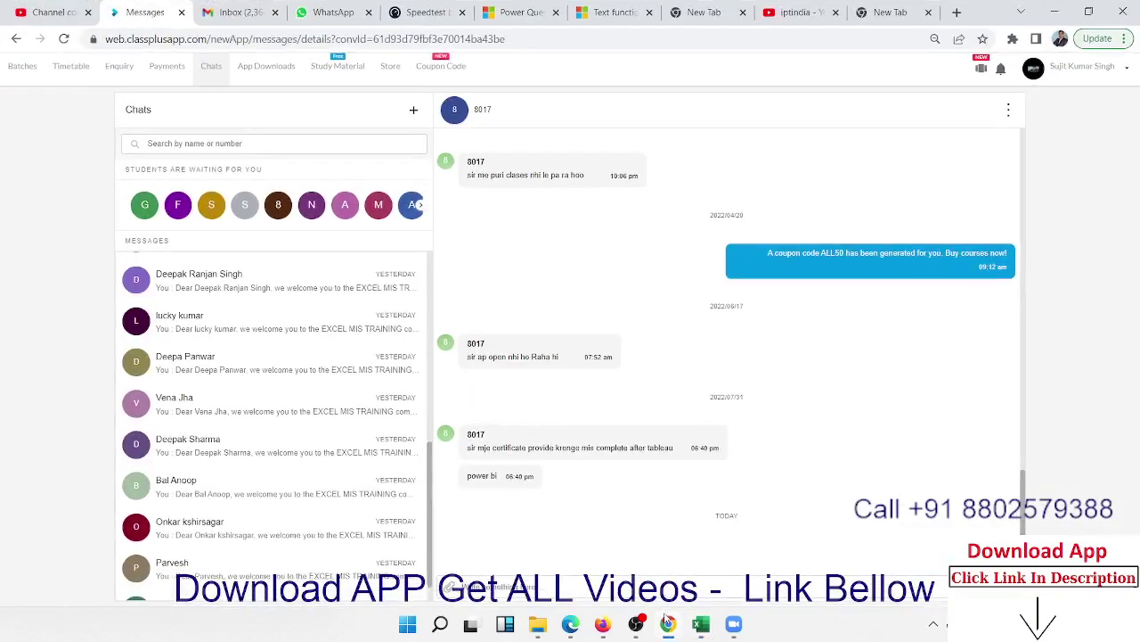
pyautogui.click(891, 12)
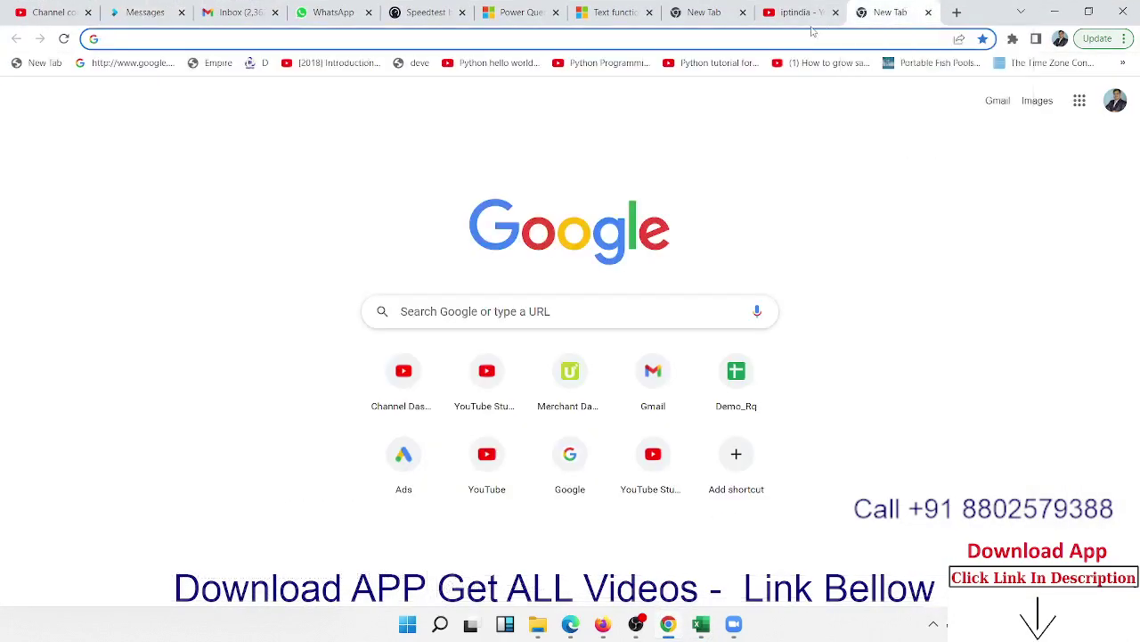
pyautogui.write('ipt')
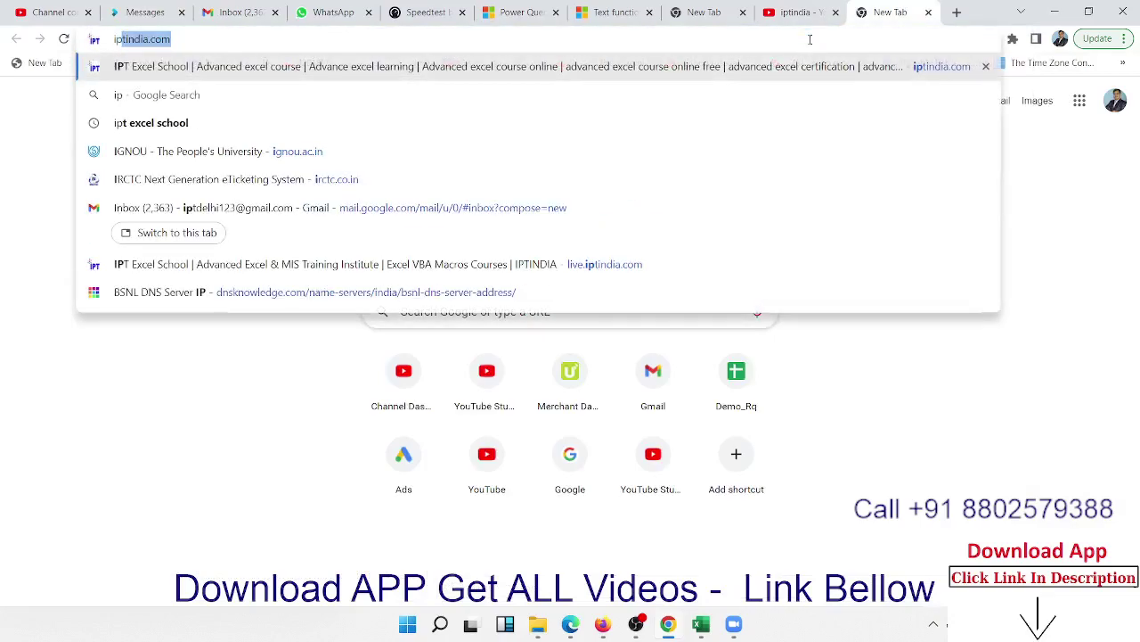
pyautogui.press('Return')
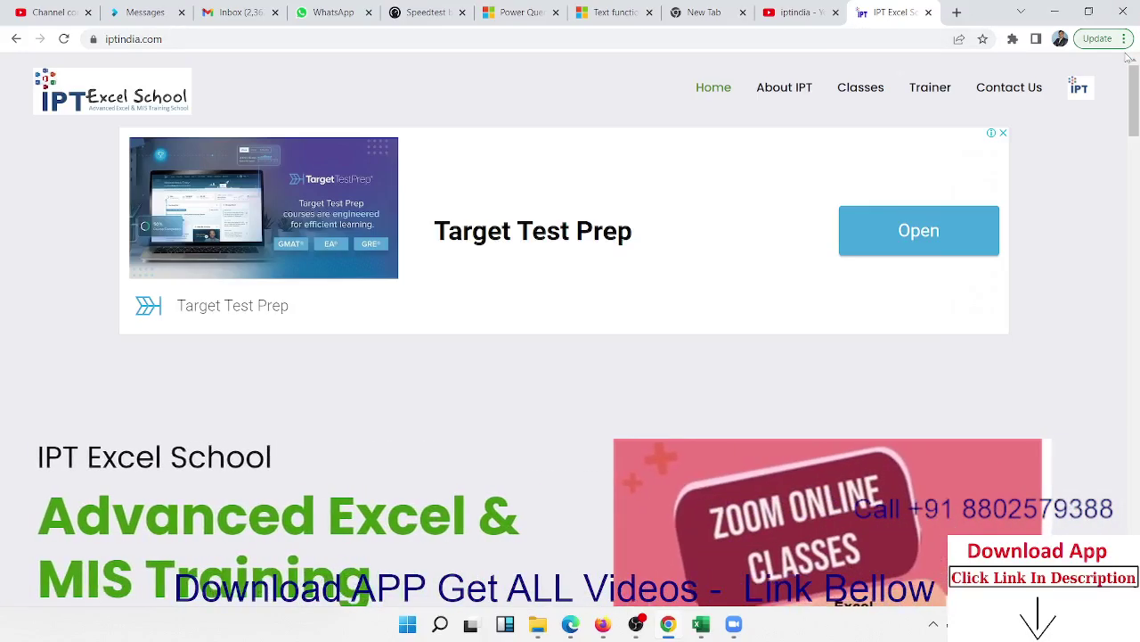
# Go to the Live Class page and dismiss the ad to see the course listing.
pyautogui.moveTo(1134, 89); pyautogui.dragTo(1135, 165)
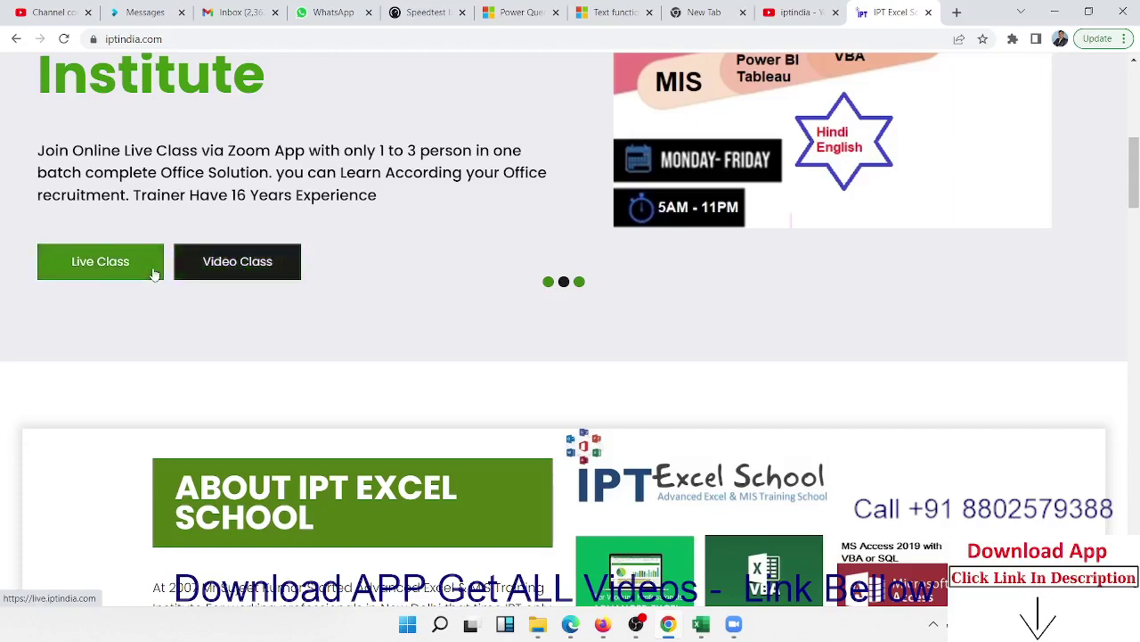
pyautogui.click(99, 261)
pyautogui.click(645, 409)
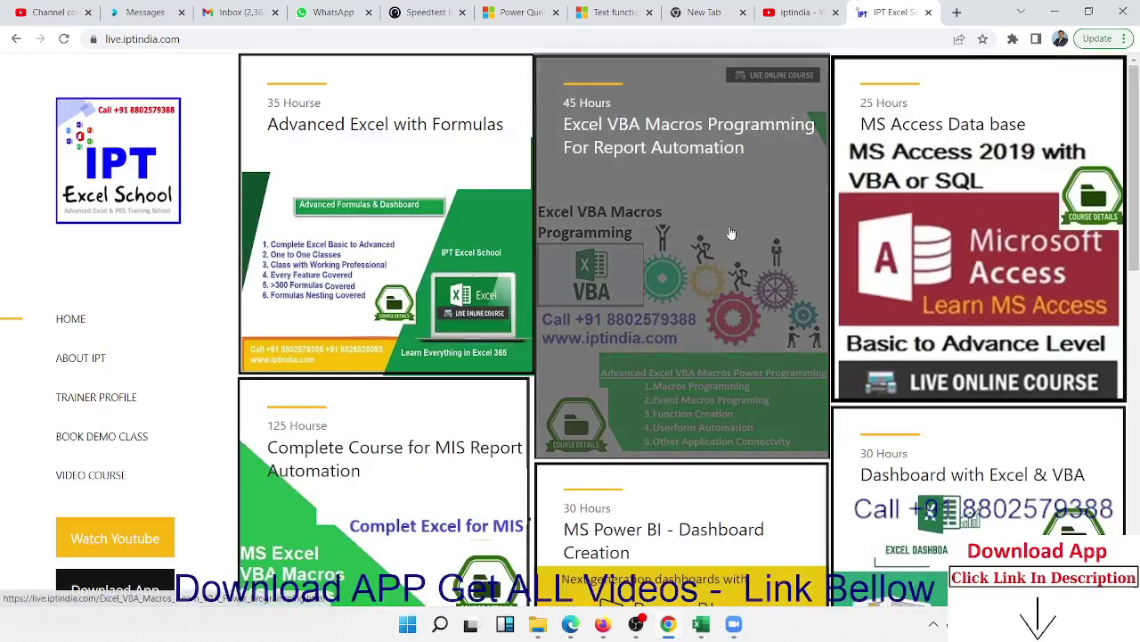
# Open the Excel VBA Macros course page and scroll through its details.
pyautogui.click(731, 232)
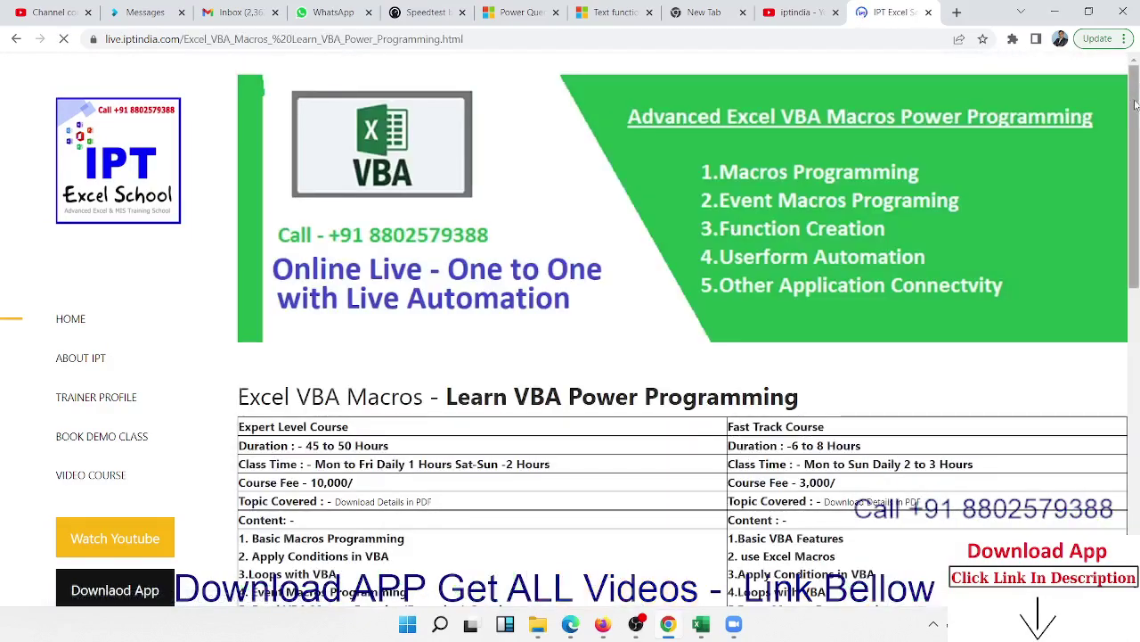
pyautogui.moveTo(1136, 105); pyautogui.dragTo(1136, 334)
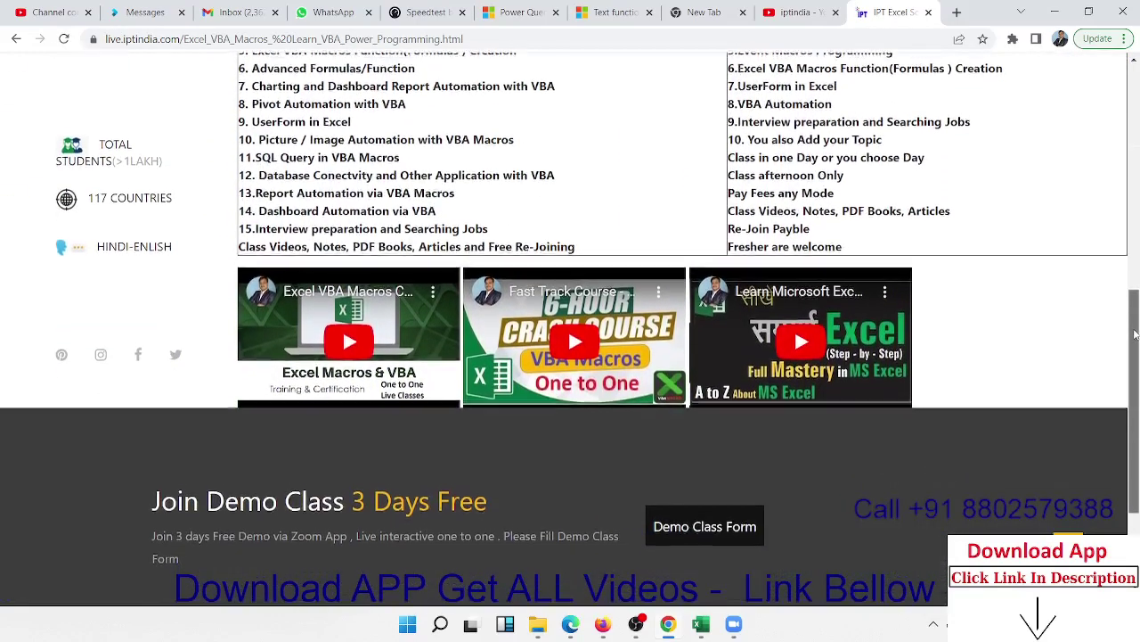
pyautogui.scroll(3, 433, 245)
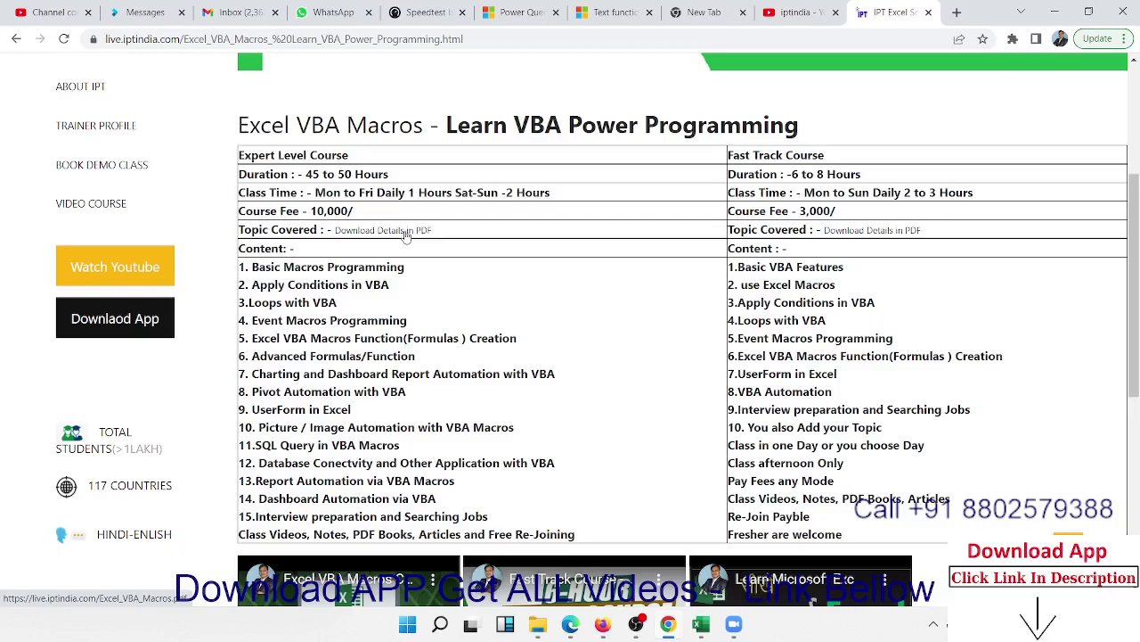
# Open the BOOK DEMO CLASS form, then follow Download App to the Google Play listing.
pyautogui.click(120, 167)
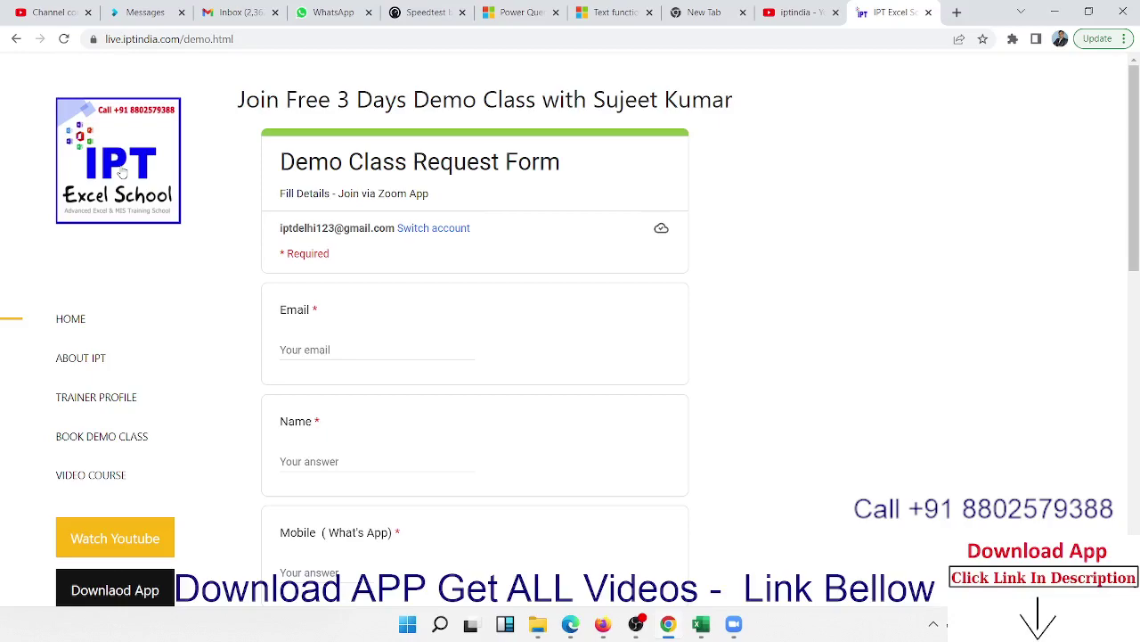
pyautogui.click(171, 40)
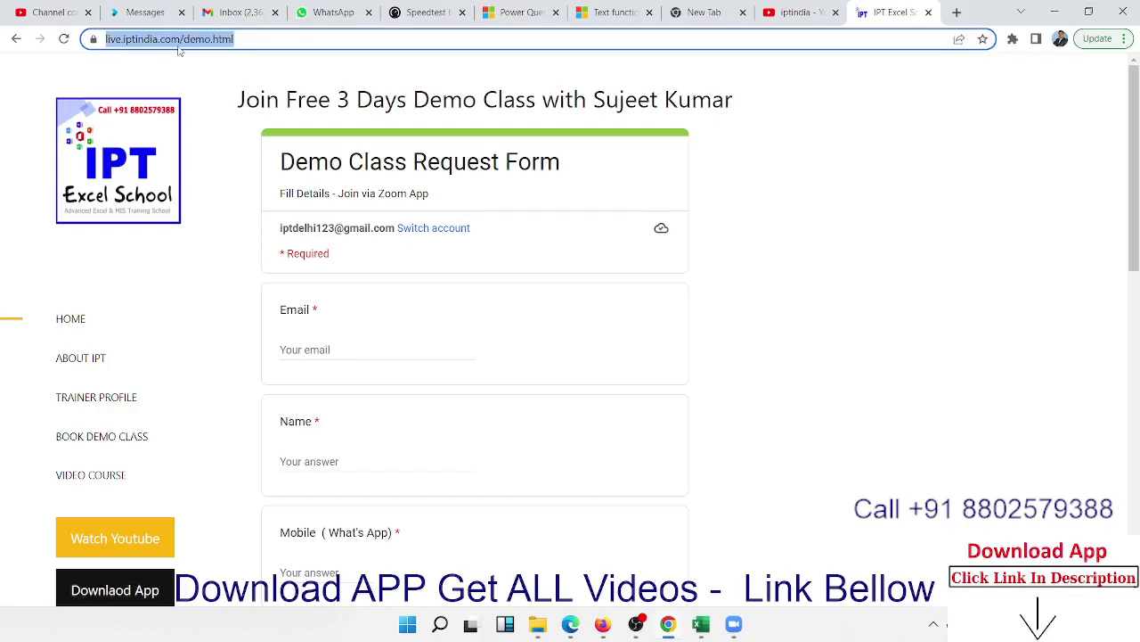
pyautogui.click(124, 591)
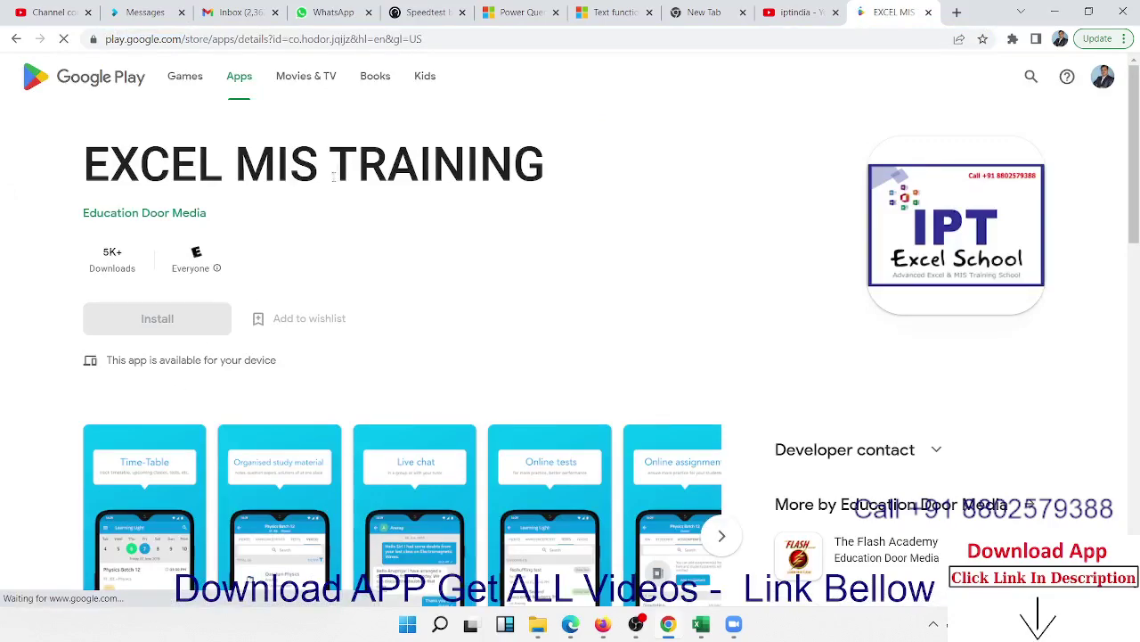
# Select the EXCEL MIS TRAINING title, then minimise Chrome and the VBA editor to reveal the workbook.
pyautogui.tripleClick(343, 169)
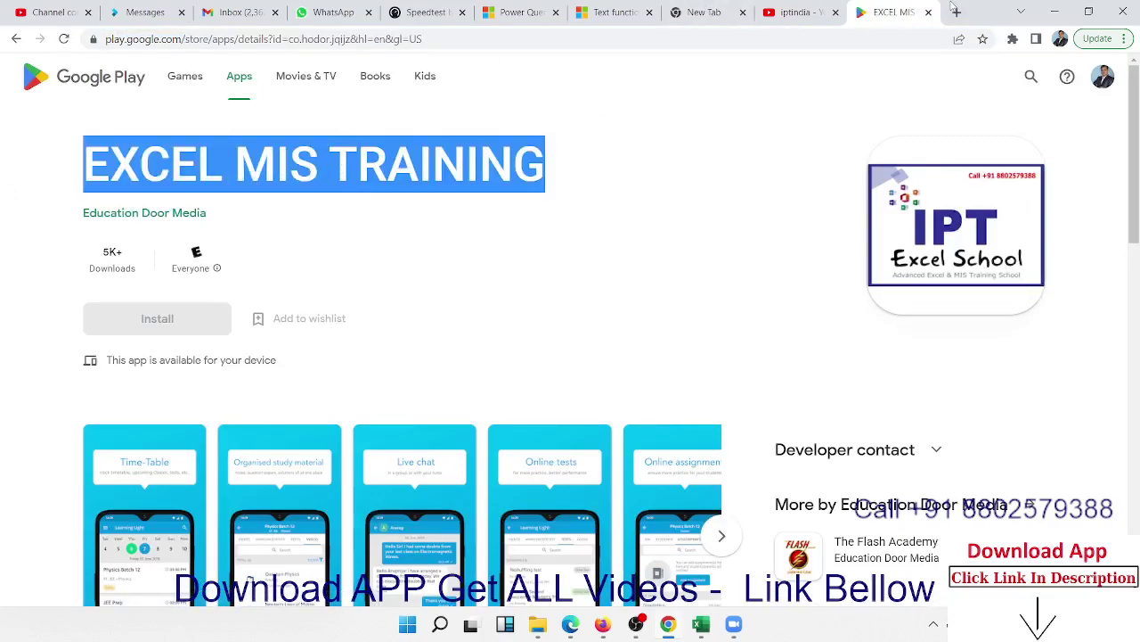
pyautogui.click(1060, 9)
pyautogui.click(1060, 9)
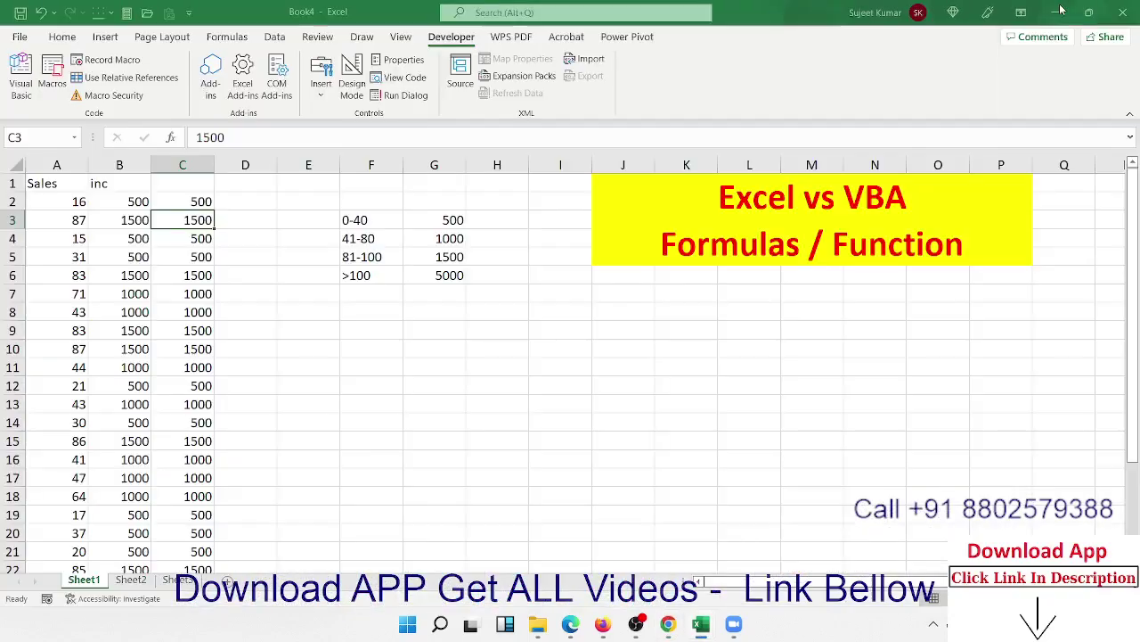